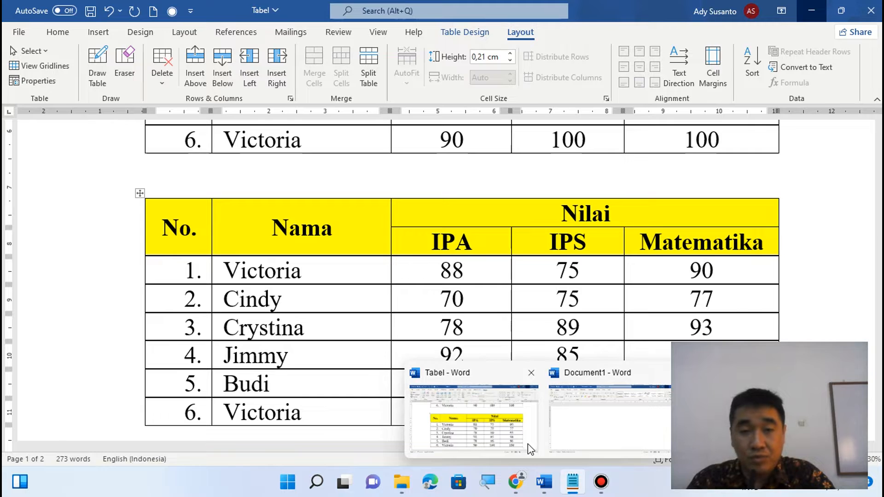
# Look over the sample score and wage tables in the Tabel document.
pyautogui.click(528, 444)
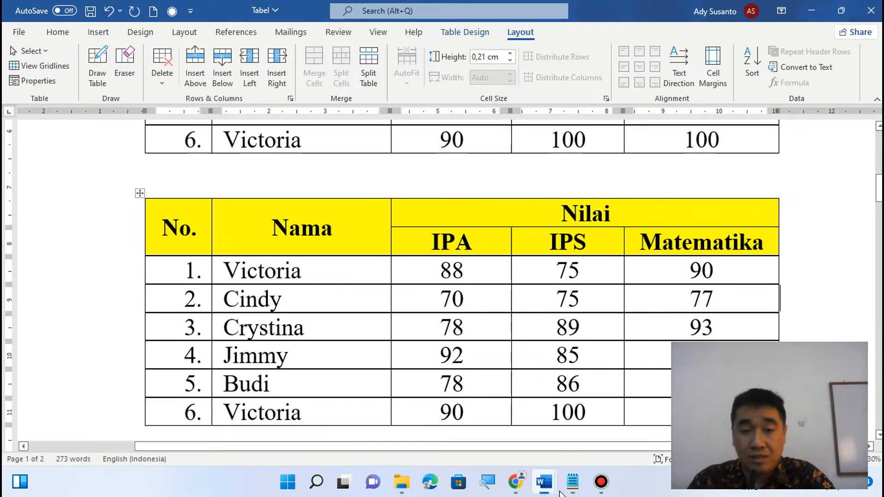
pyautogui.moveTo(544, 482)
pyautogui.click(514, 419)
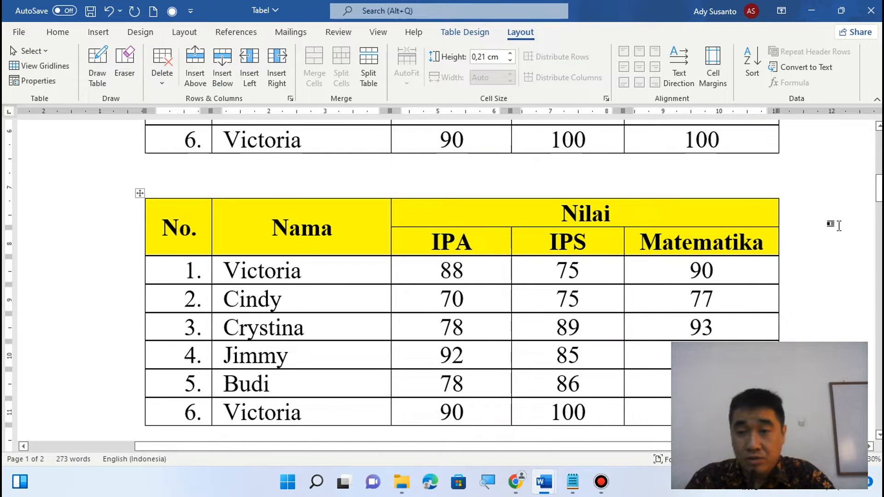
pyautogui.scroll(-5, 564, 359)
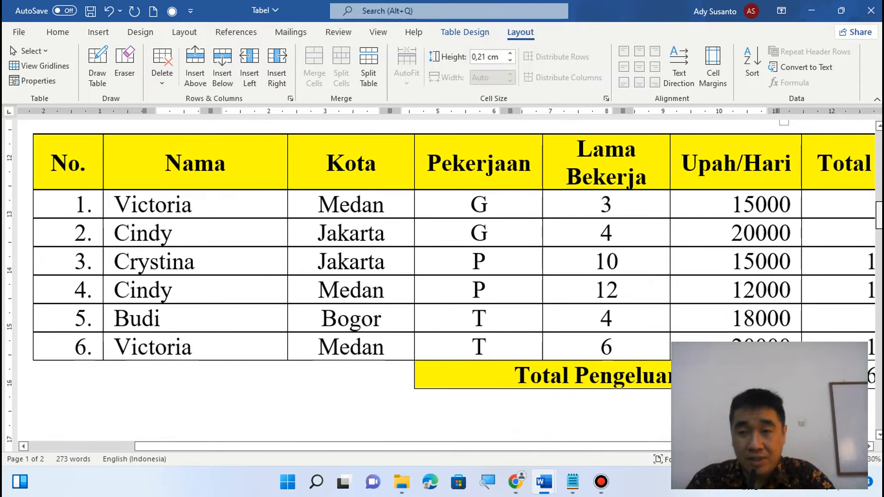
pyautogui.scroll(8, 442, 276)
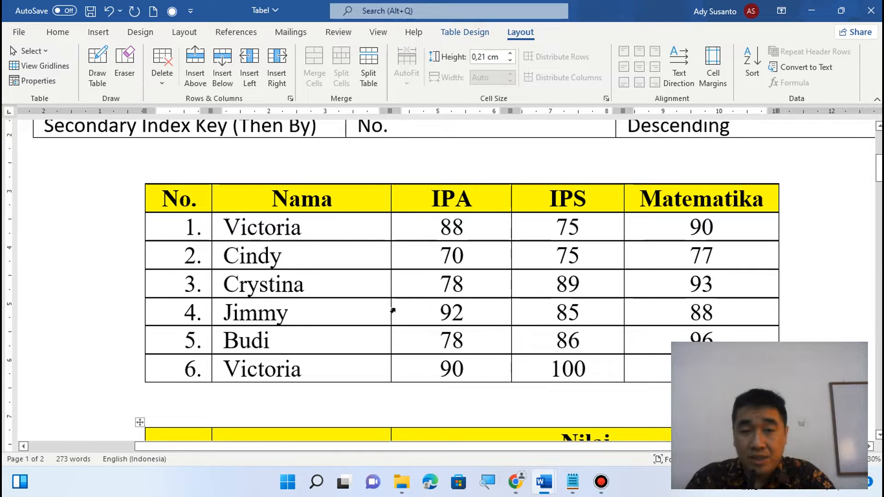
# Switch to Notepad and write the heading "Ukuran tabel:" with "-Kolom" and "-Baris" on separate lines below it.
pyautogui.moveTo(603, 488)
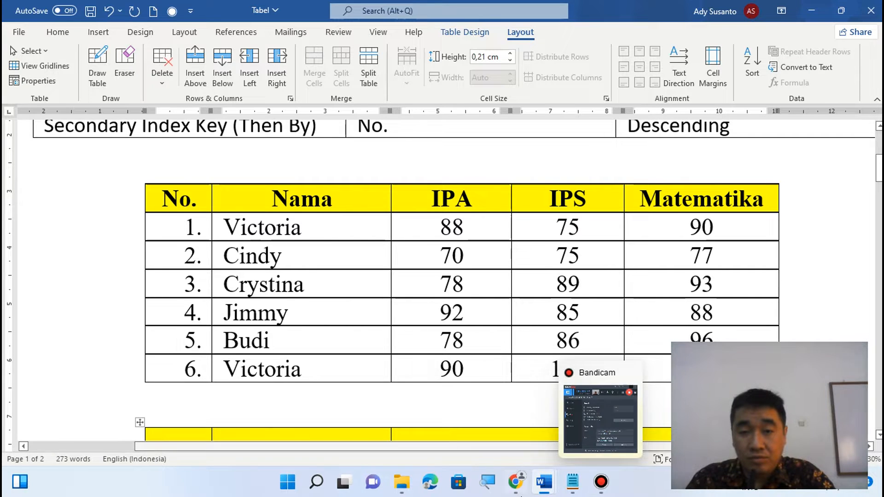
pyautogui.click(572, 481)
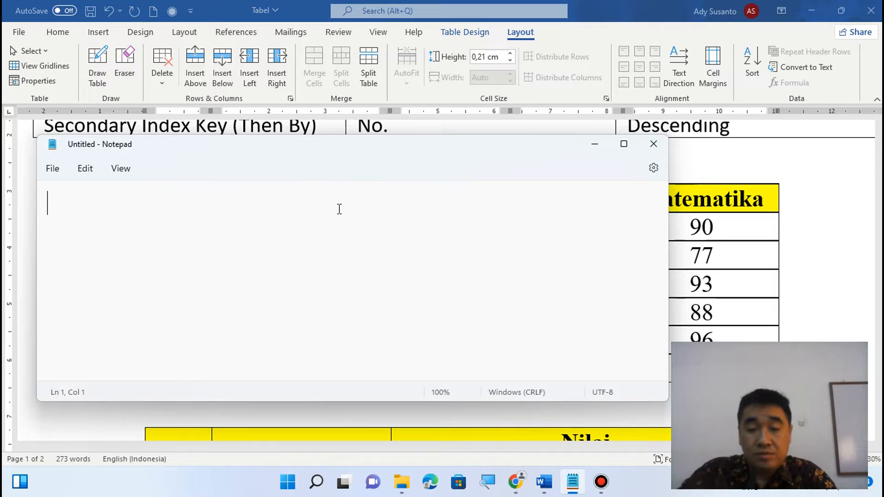
pyautogui.write('Ukuran ')
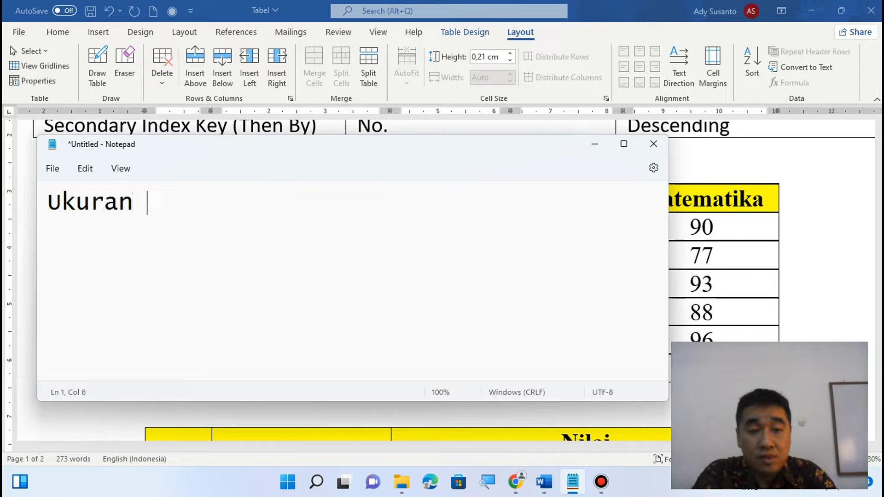
pyautogui.write('tabel')
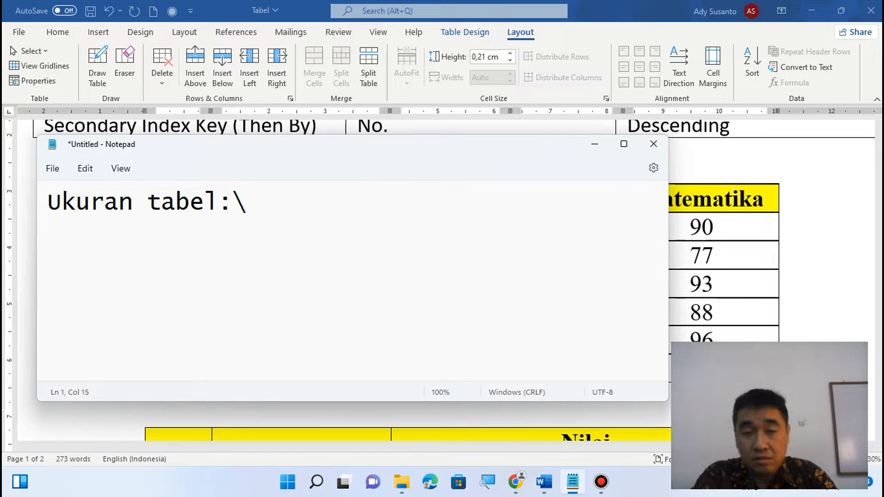
pyautogui.write(':\\')
pyautogui.press('BackSpace')
pyautogui.press('Return')
pyautogui.write('-')
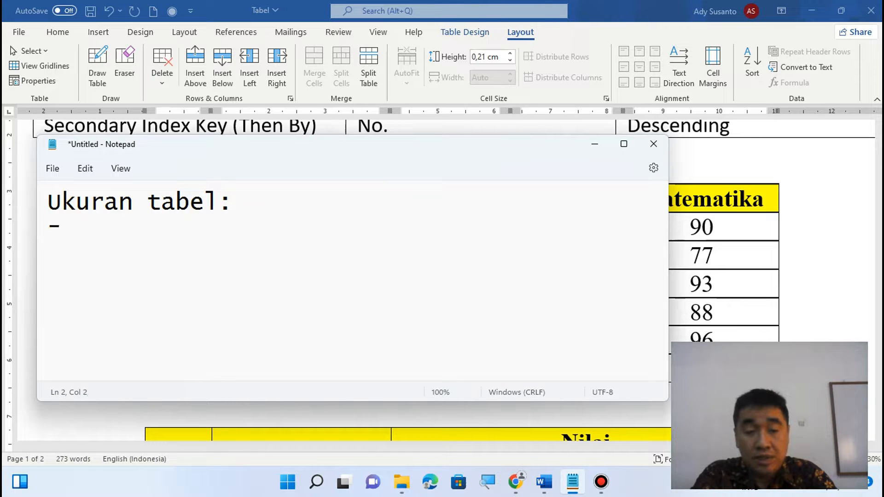
pyautogui.write('Kolom')
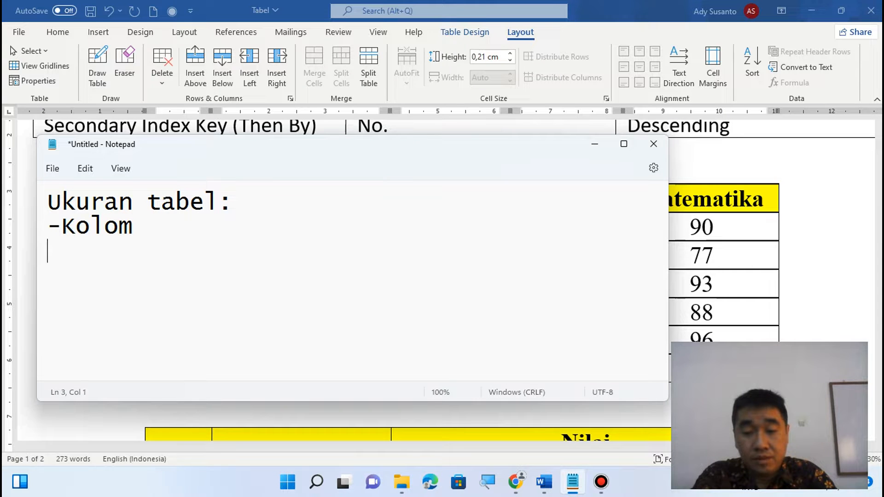
pyautogui.write(' -Ba')
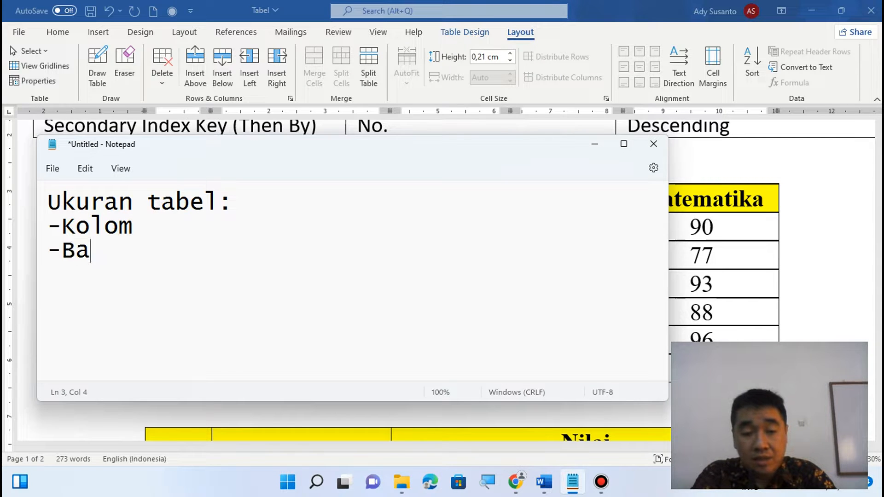
pyautogui.write('ris')
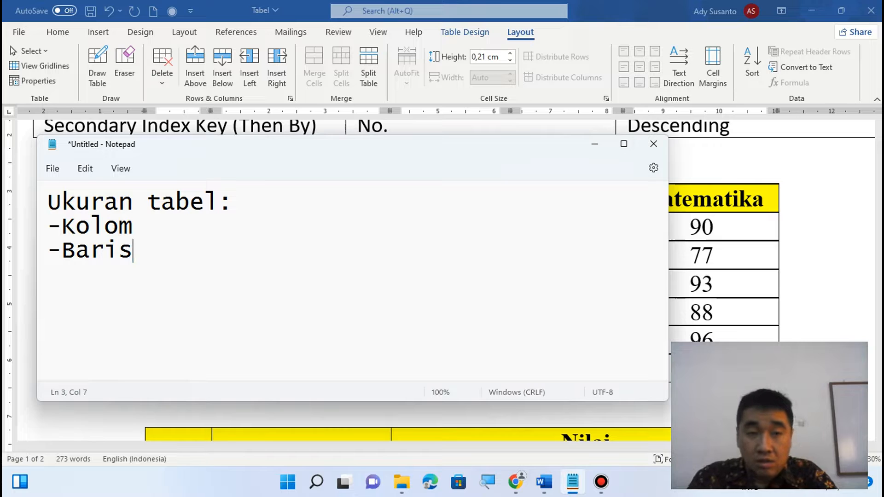
# Add the English term "(Column)" after Kolom and "(Row)" after Baris in the note.
pyautogui.click(171, 226)
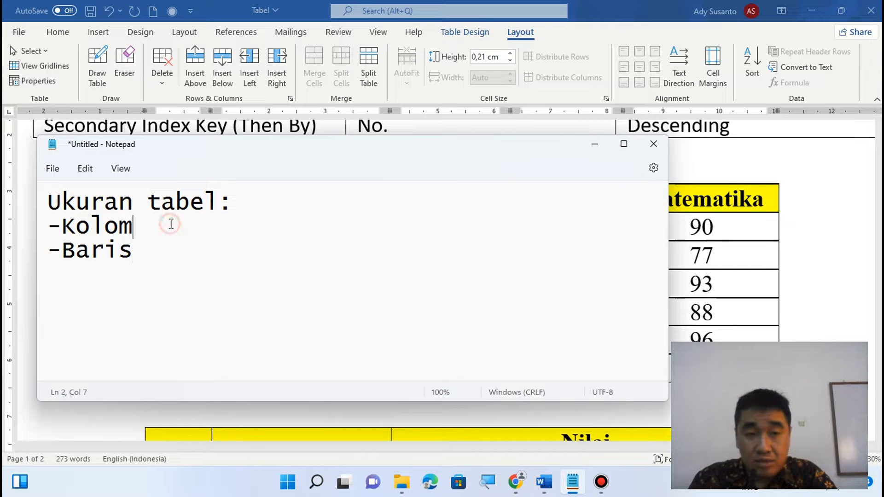
pyautogui.write('(')
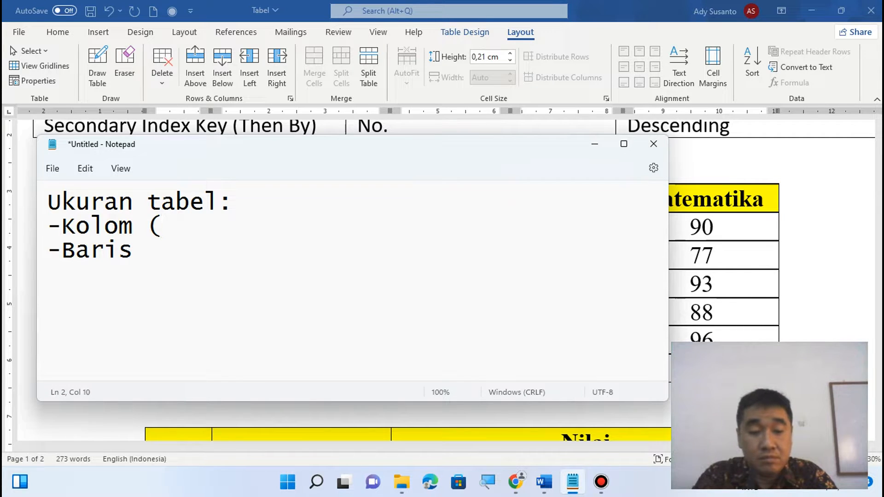
pyautogui.write('Column) -Baris ')
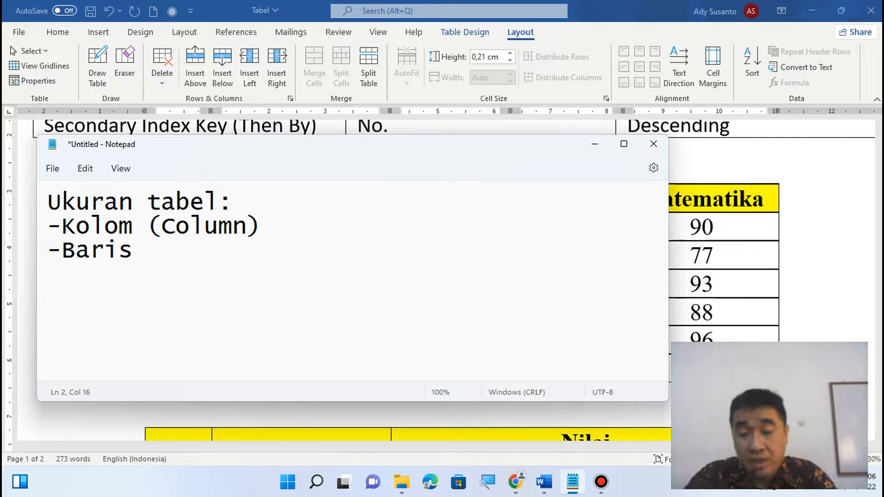
pyautogui.write('(Row)')
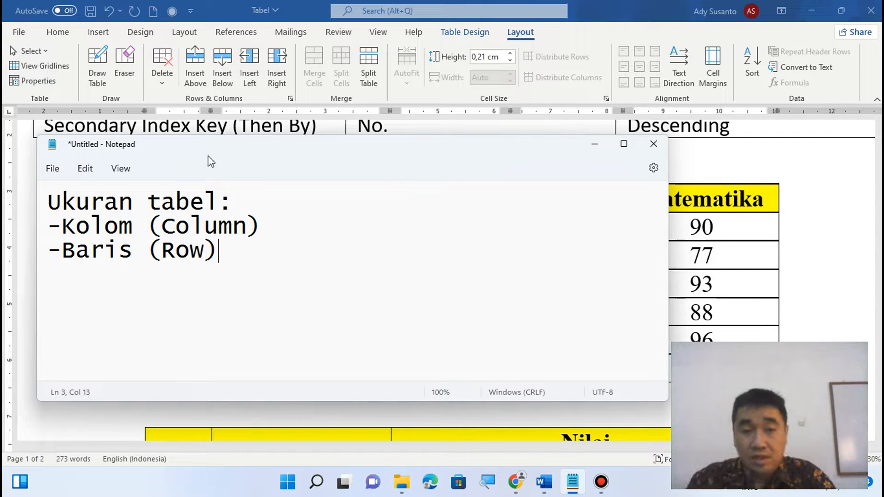
# Return to the Tabel document in Word and highlight the No., Nama and IPA columns of the first score table in turn.
pyautogui.click(272, 1)
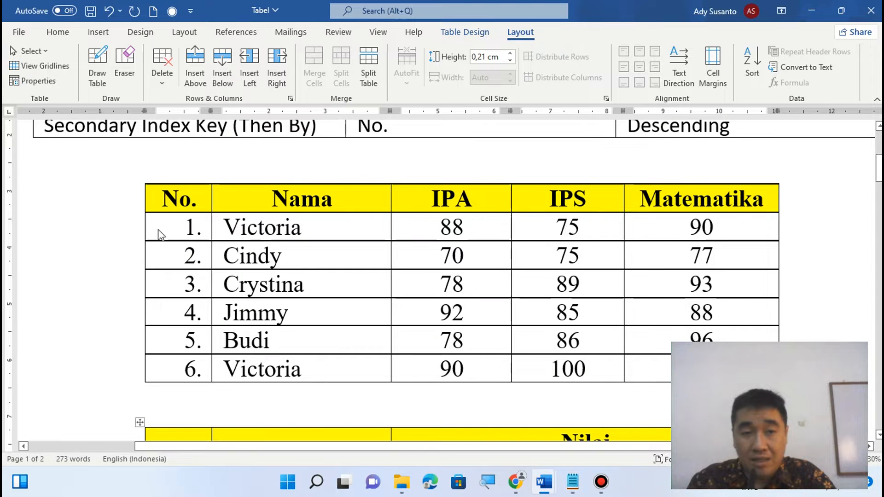
pyautogui.click(131, 296)
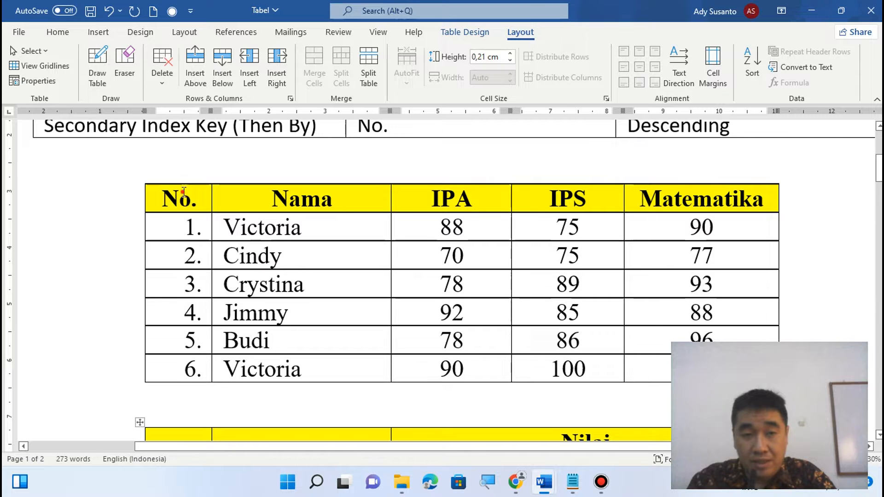
pyautogui.moveTo(184, 188); pyautogui.dragTo(189, 368)
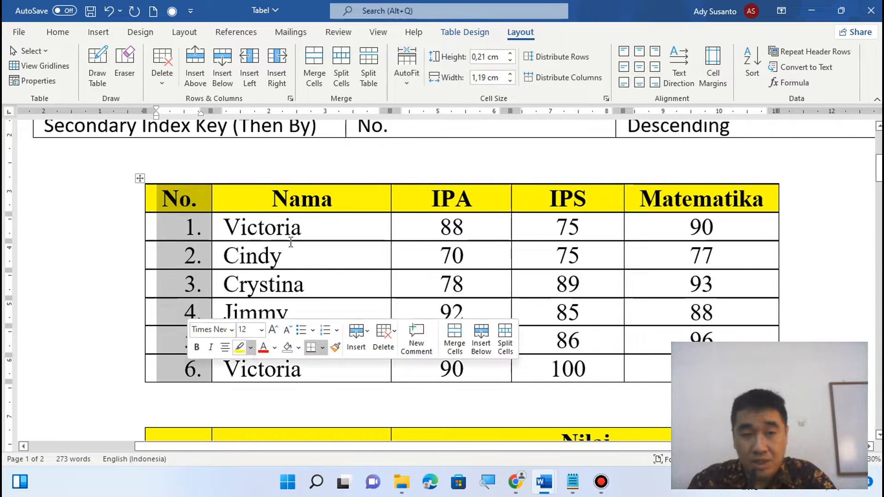
pyautogui.moveTo(299, 194); pyautogui.dragTo(304, 369)
pyautogui.moveTo(418, 198); pyautogui.dragTo(422, 369)
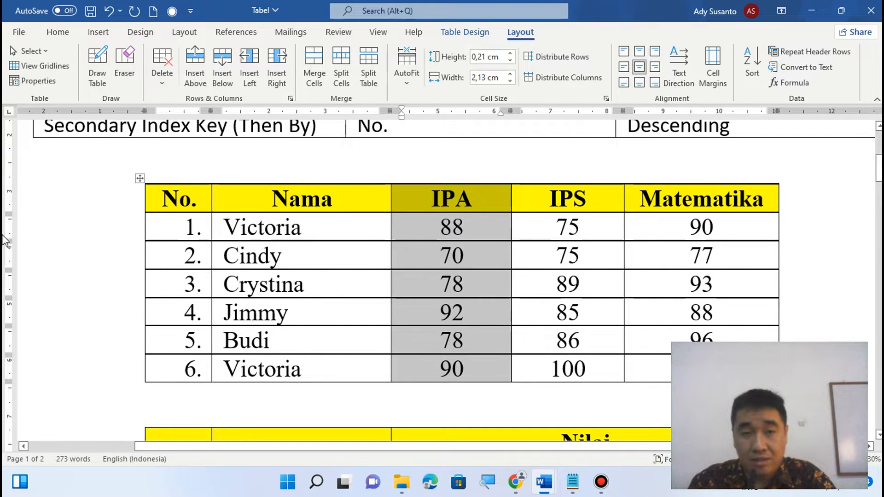
# Highlight the header row and the first two data rows of the score table one after another.
pyautogui.click(148, 204)
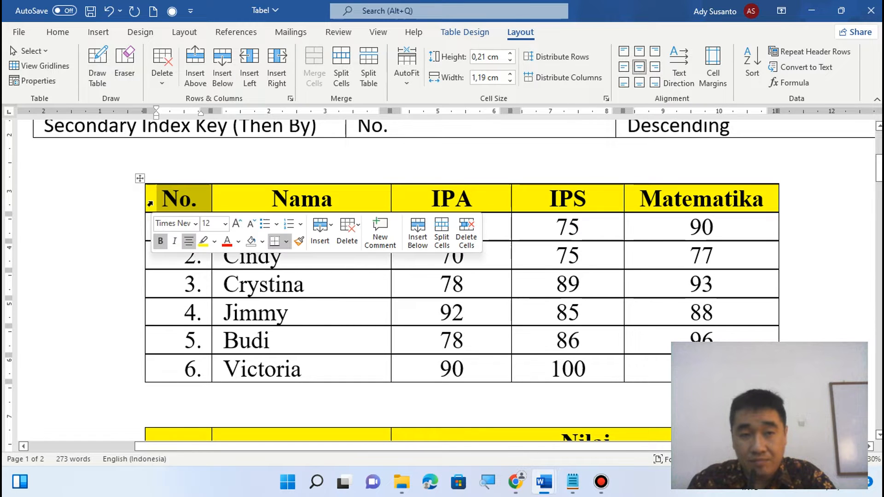
pyautogui.click(149, 204)
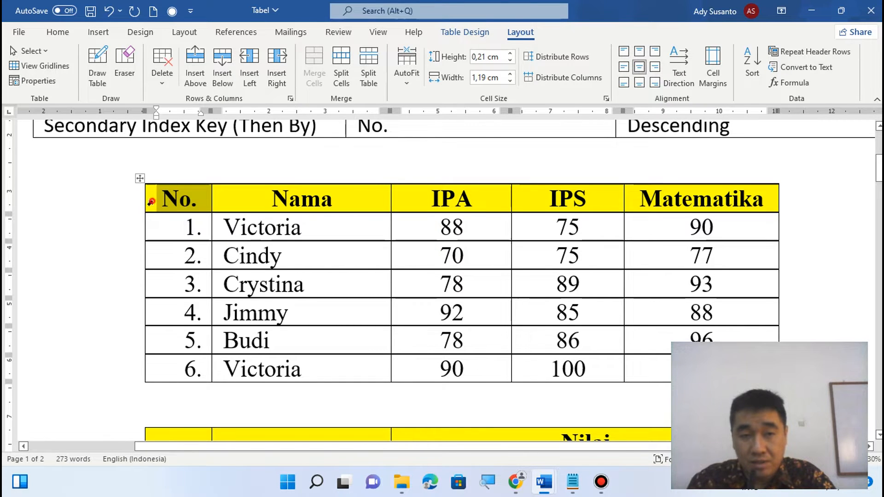
pyautogui.moveTo(151, 201); pyautogui.dragTo(672, 206)
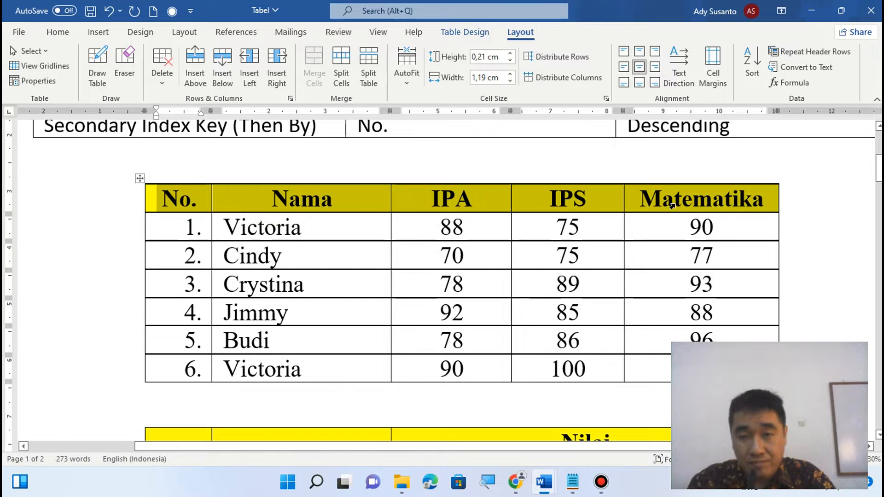
pyautogui.moveTo(174, 231); pyautogui.dragTo(697, 226)
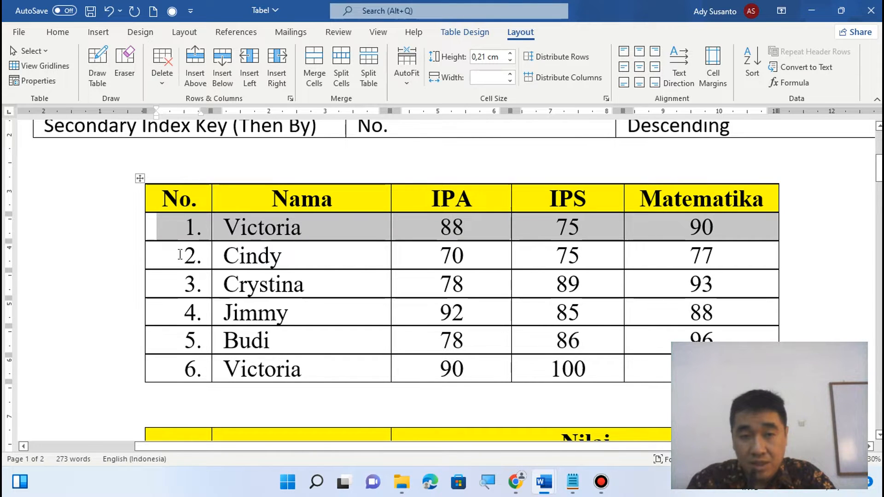
pyautogui.moveTo(179, 255); pyautogui.dragTo(721, 263)
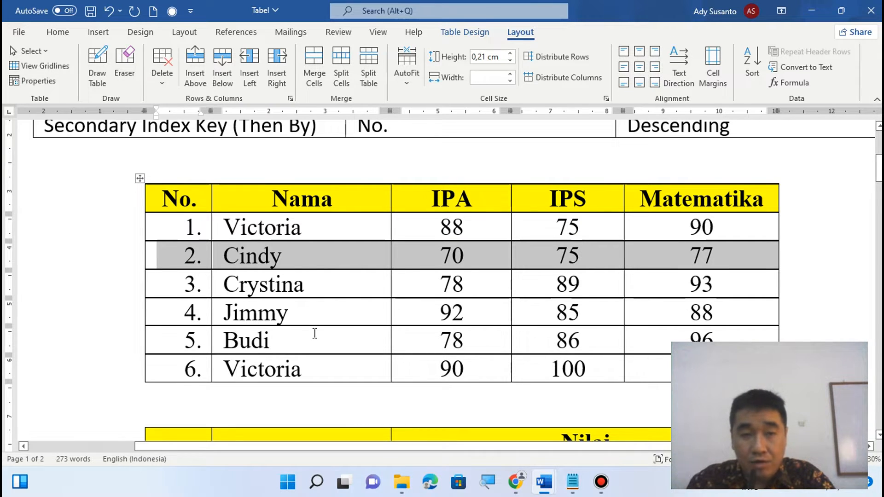
# Switch to the blank Document1, open the Insert Table dialog and move it slightly lower on the page.
pyautogui.moveTo(550, 491)
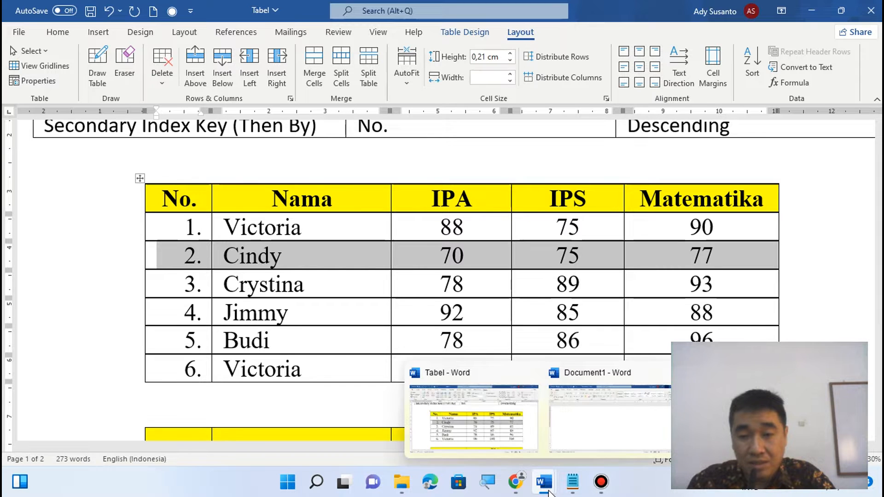
pyautogui.click(576, 414)
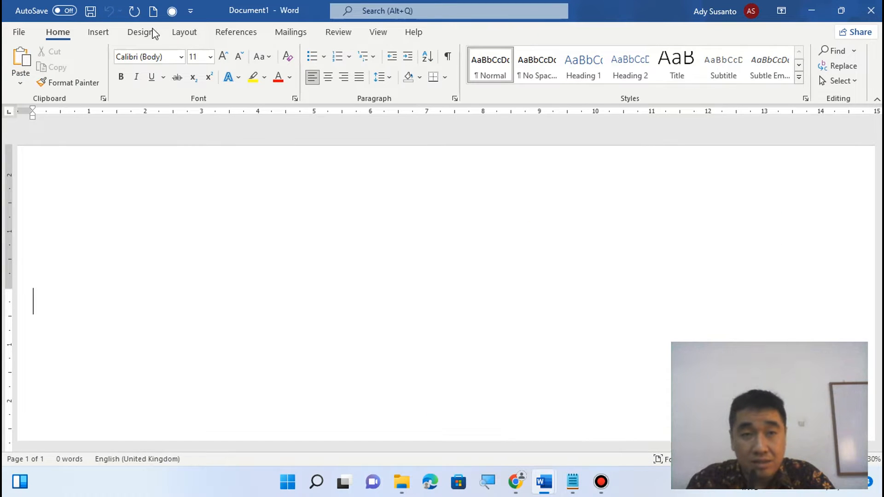
pyautogui.click(95, 33)
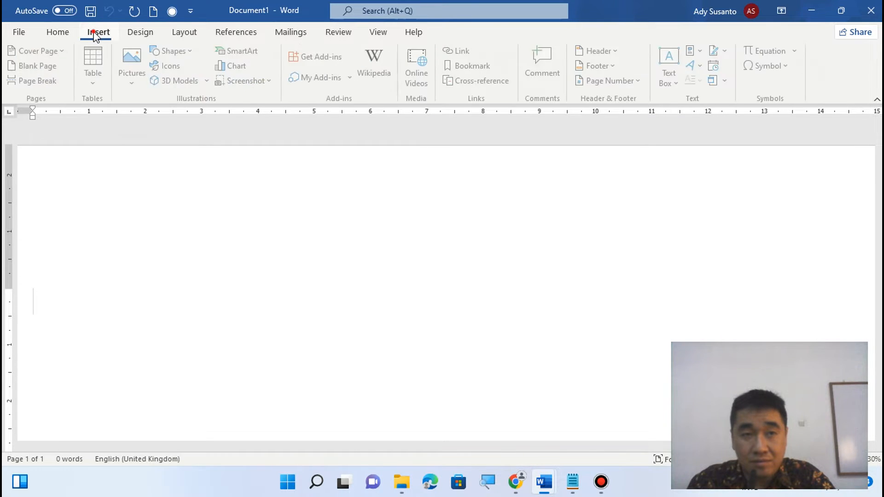
pyautogui.click(95, 85)
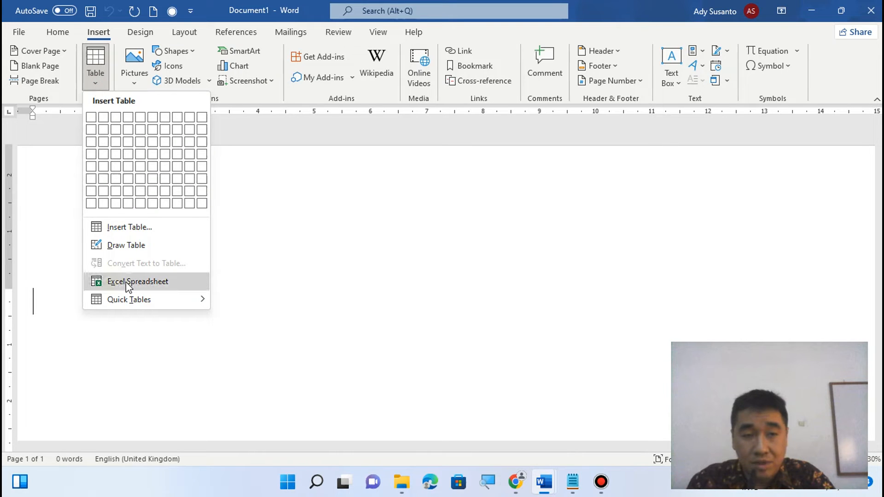
pyautogui.click(126, 230)
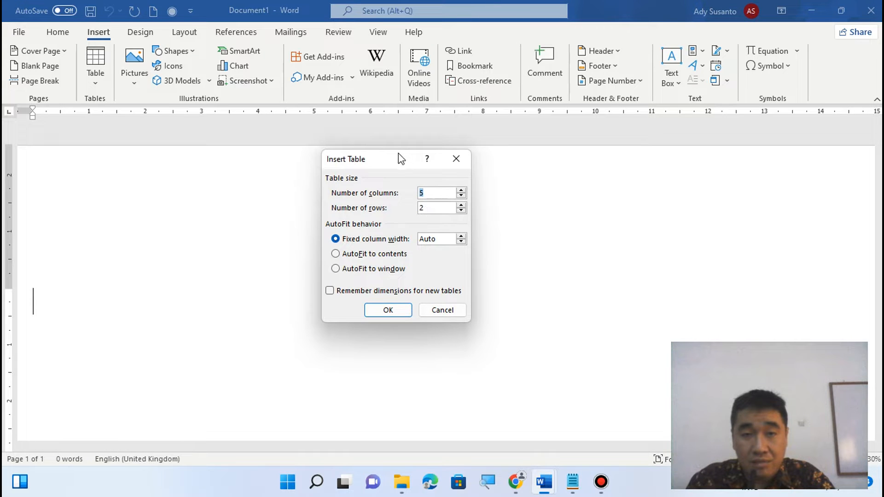
pyautogui.moveTo(397, 158); pyautogui.dragTo(399, 196)
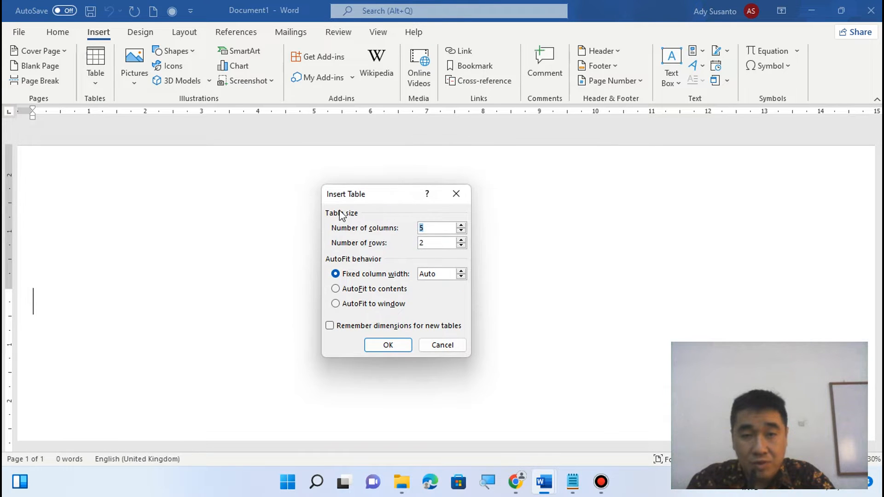
# Magnify the screen around the Insert Table dialog to examine its table size and AutoFit options.
pyautogui.click(487, 482)
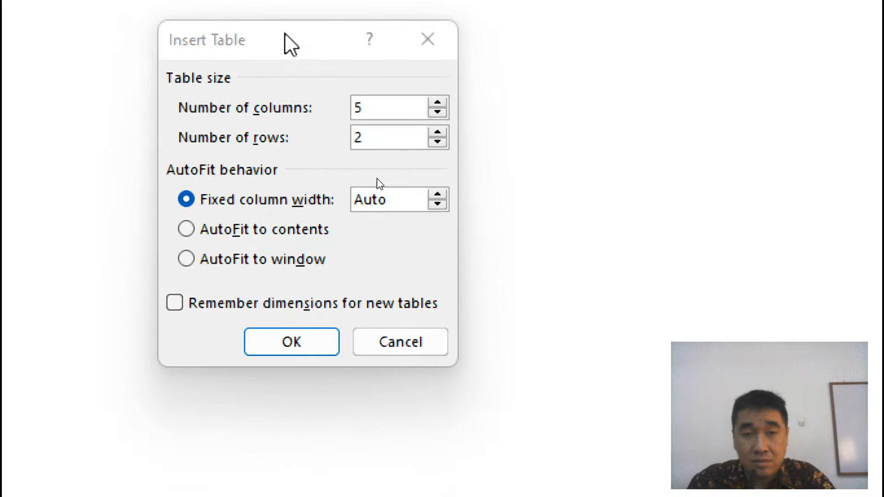
pyautogui.click(432, 258)
pyautogui.moveTo(277, 63); pyautogui.dragTo(370, 69)
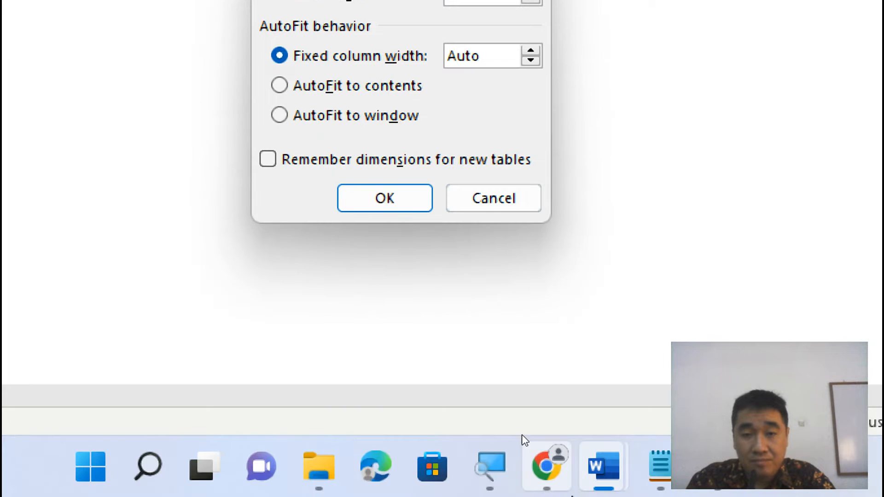
pyautogui.moveTo(602, 472)
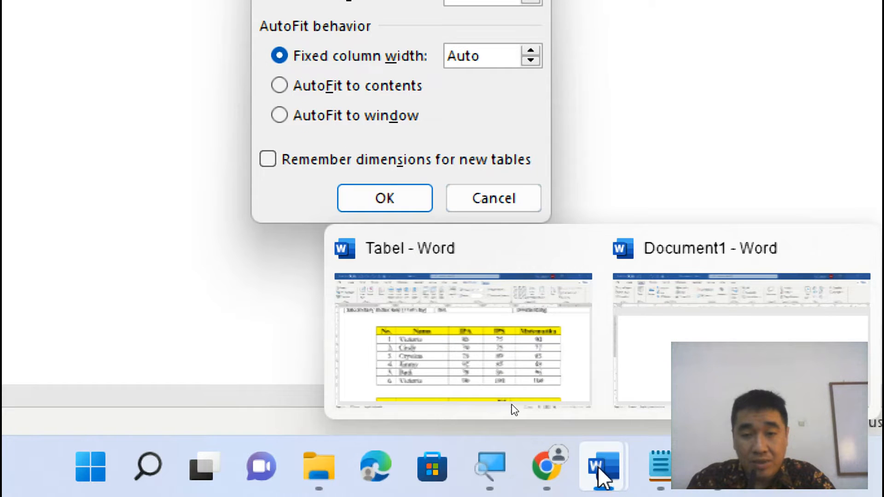
pyautogui.click(538, 312)
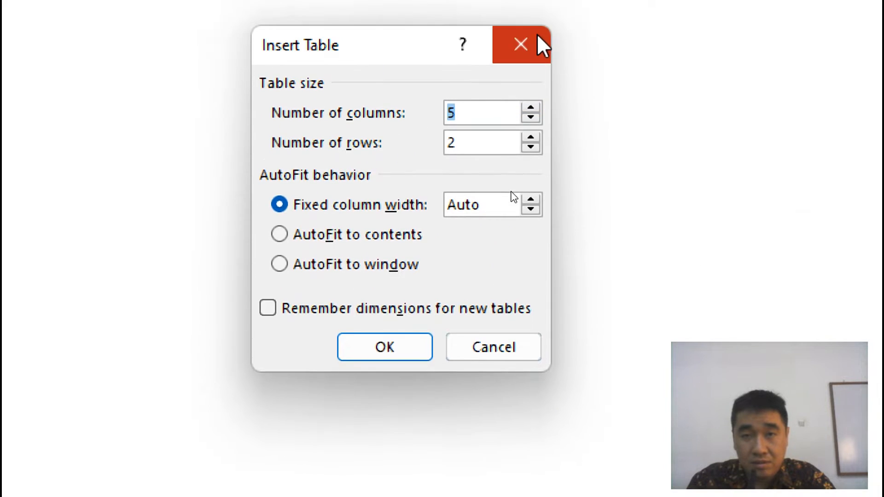
# Close the Insert Table dialog and return to the Tabel document in Word with screen magnification turned off.
pyautogui.click(534, 5)
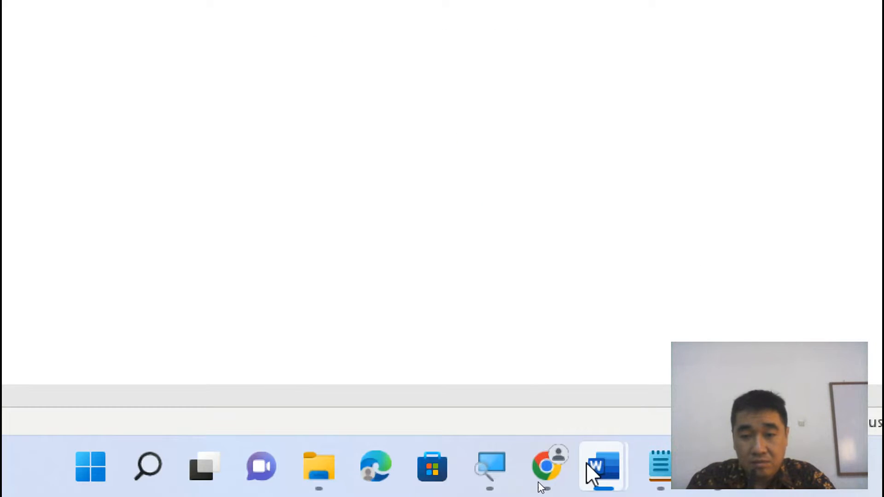
pyautogui.moveTo(591, 466)
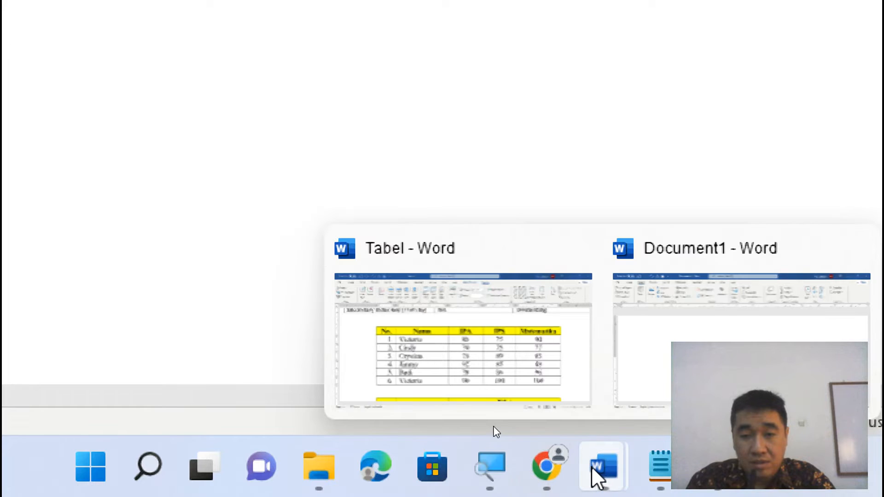
pyautogui.click(503, 362)
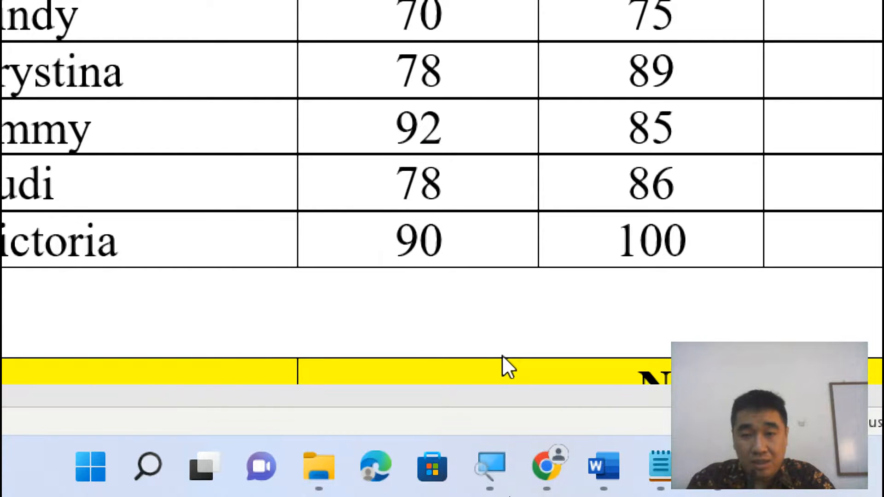
pyautogui.click(490, 464)
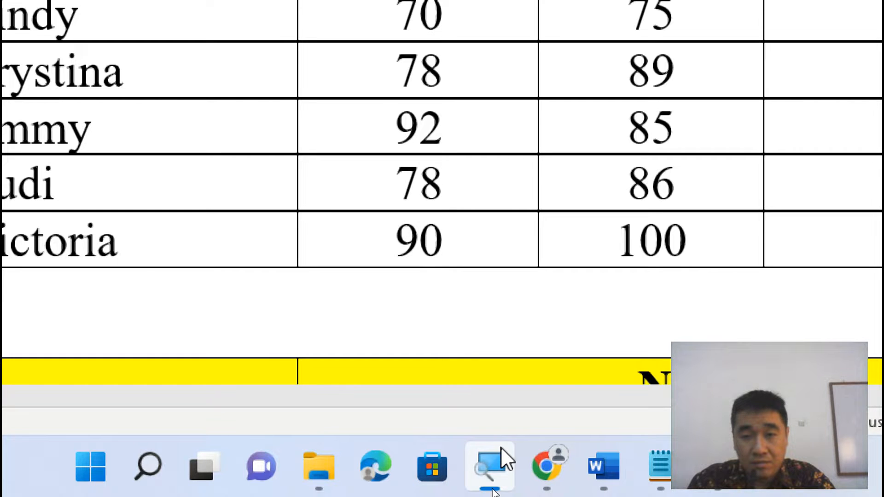
pyautogui.rightClick(497, 465)
pyautogui.click(458, 393)
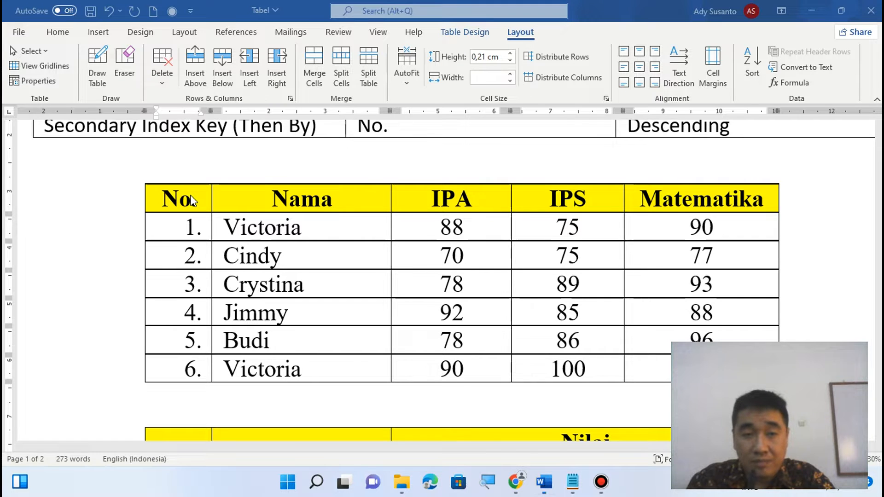
# Highlight the No., Nama, IPA, IPS and Matematika columns of the first score table one after another.
pyautogui.click(191, 201)
pyautogui.moveTo(191, 205); pyautogui.dragTo(191, 368)
pyautogui.moveTo(311, 200); pyautogui.dragTo(318, 368)
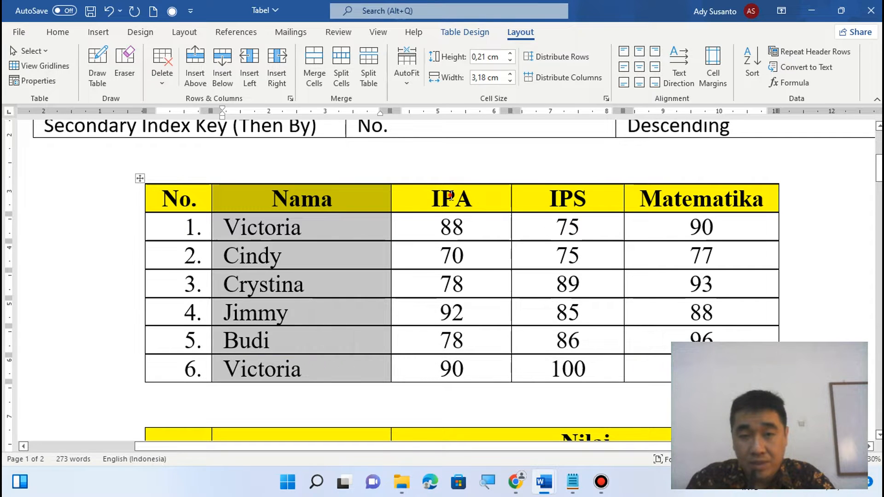
pyautogui.moveTo(451, 196); pyautogui.dragTo(472, 377)
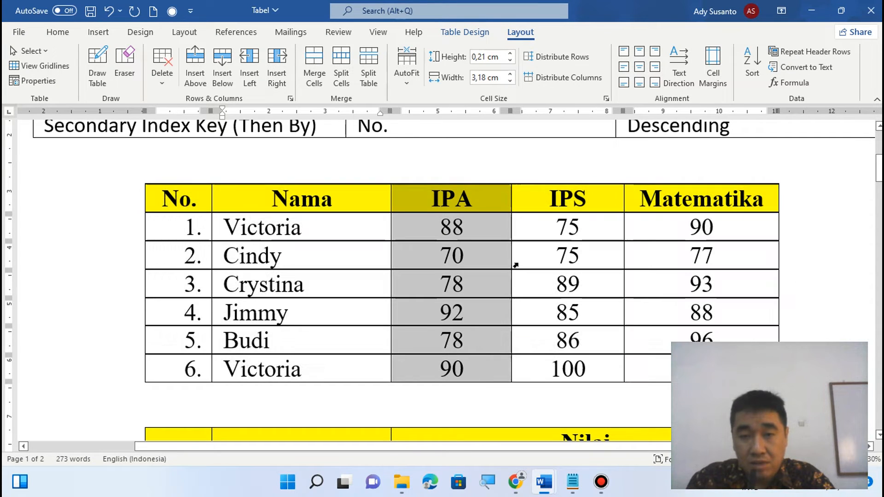
pyautogui.moveTo(568, 201); pyautogui.dragTo(569, 375)
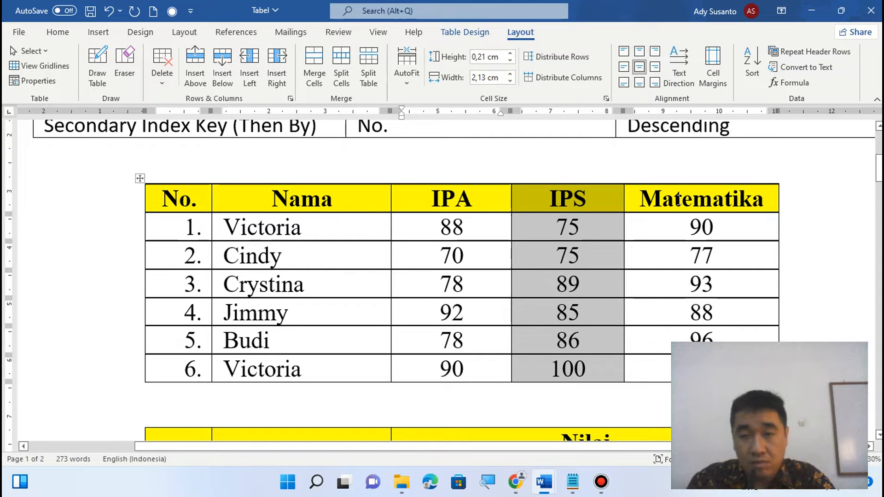
pyautogui.moveTo(678, 199); pyautogui.dragTo(691, 373)
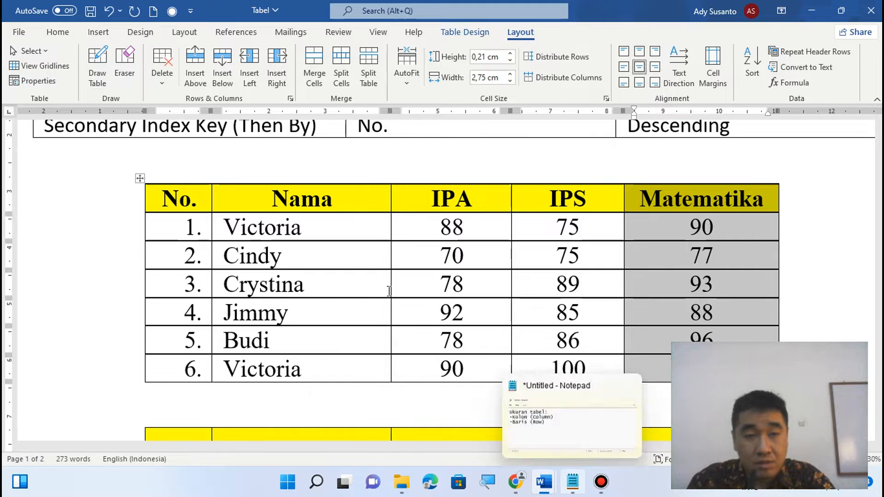
# In the Notepad note, add ": 5" to the Kolom (Column) line and a colon to the Baris (Row) line.
pyautogui.hotkey('alt', 'Tab')
pyautogui.click(344, 236)
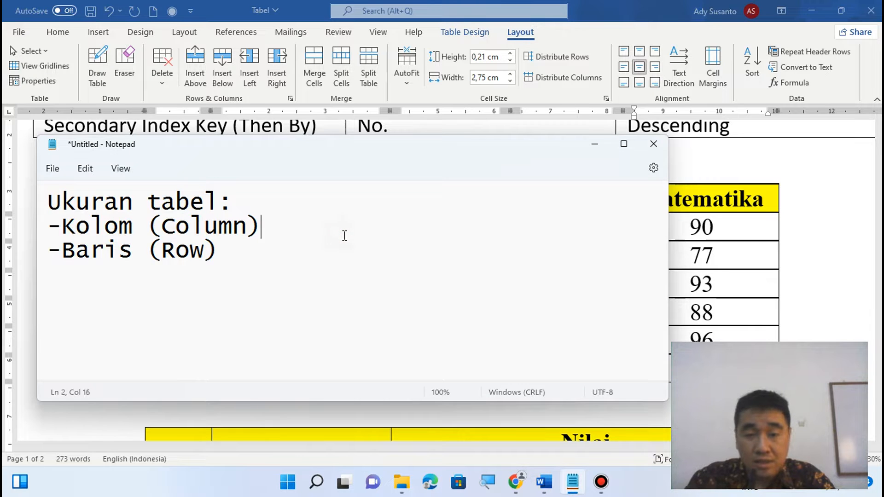
pyautogui.write(': 5')
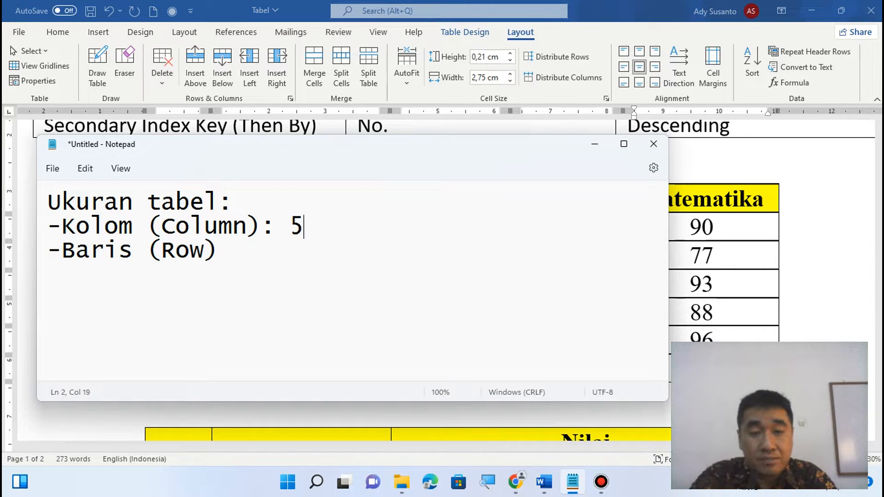
pyautogui.click(266, 250)
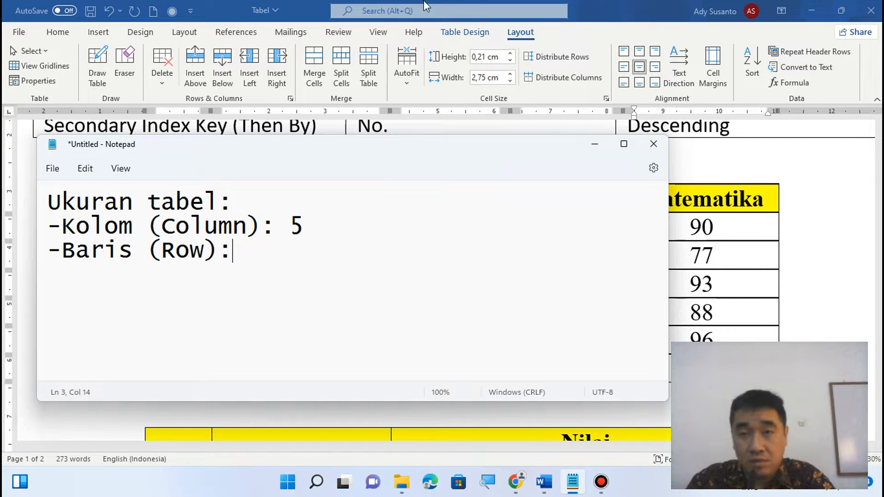
# Return to the Tabel document and highlight the score table's header row and data rows 1 to 6 in turn.
pyautogui.click(587, 11)
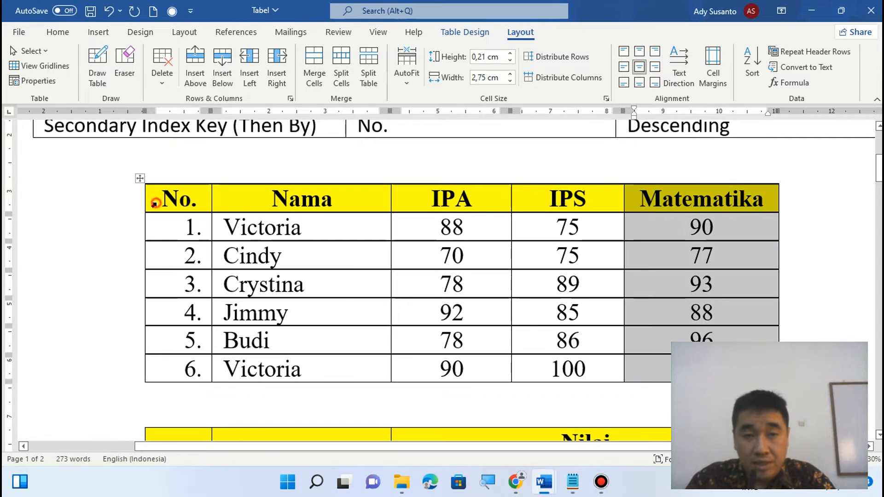
pyautogui.moveTo(156, 198); pyautogui.dragTo(627, 192)
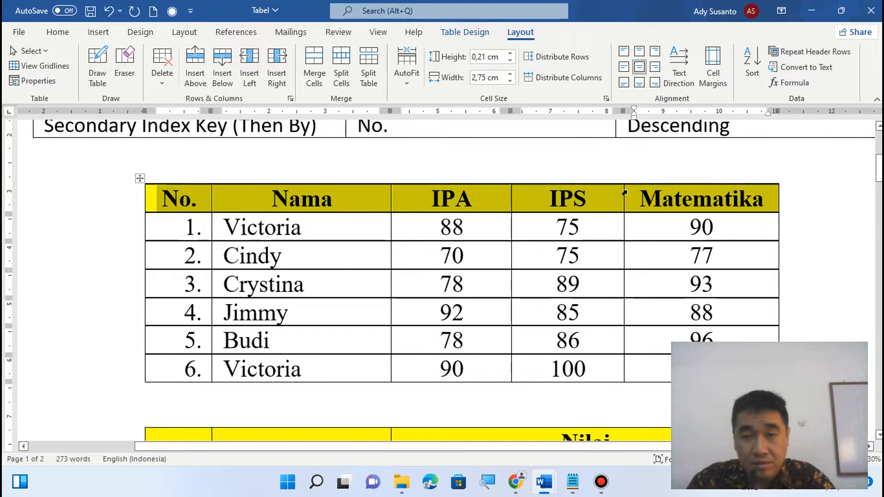
pyautogui.moveTo(175, 232); pyautogui.dragTo(667, 230)
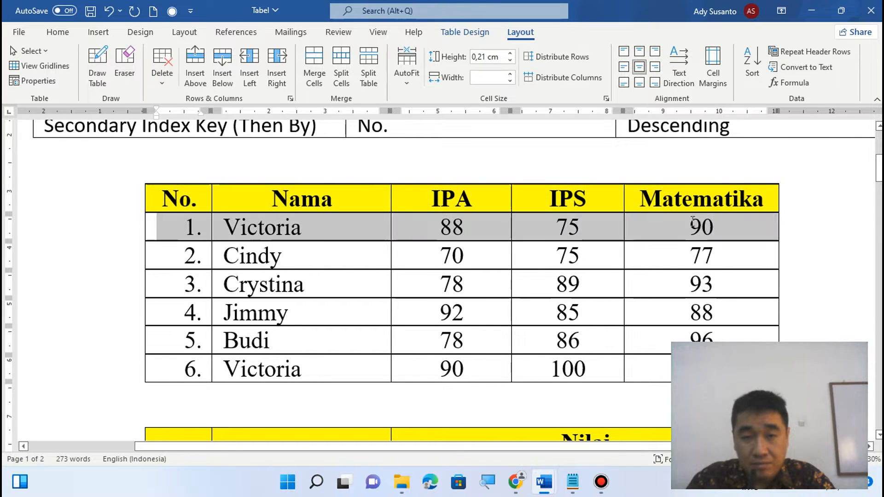
pyautogui.moveTo(159, 252); pyautogui.dragTo(740, 250)
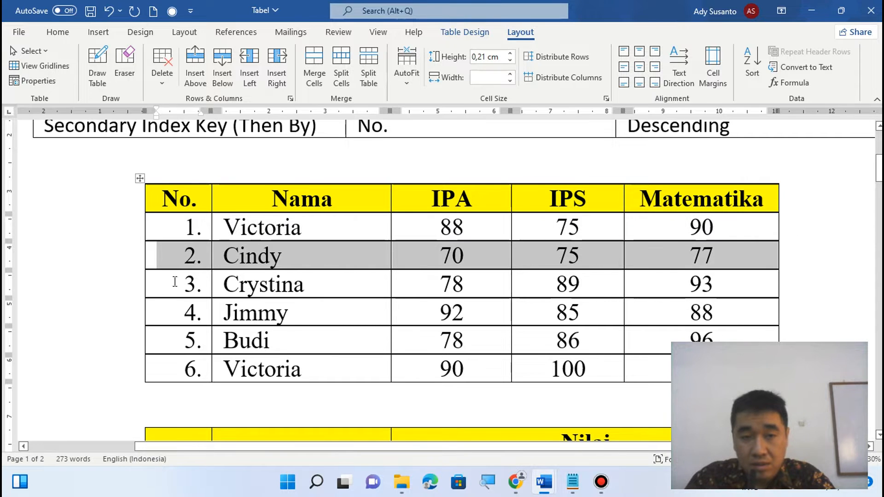
pyautogui.moveTo(162, 283); pyautogui.dragTo(695, 279)
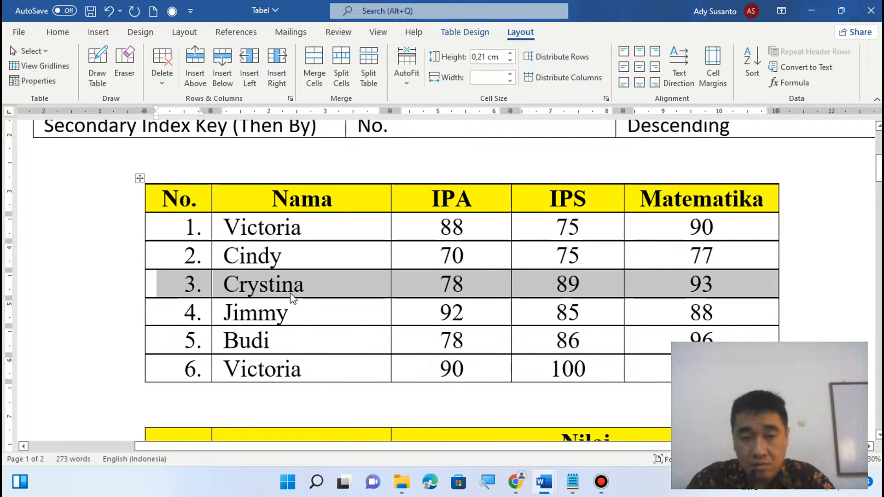
pyautogui.moveTo(183, 316); pyautogui.dragTo(736, 315)
pyautogui.moveTo(171, 343); pyautogui.dragTo(640, 343)
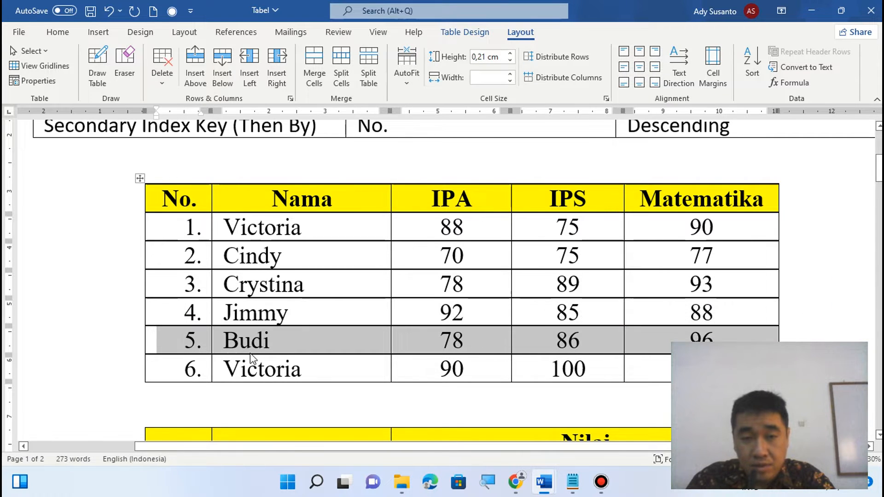
pyautogui.moveTo(174, 367); pyautogui.dragTo(676, 366)
# Enter 7 on the Baris (Row) line of the Notepad note and switch to the blank Document1 in Word.
pyautogui.click(572, 481)
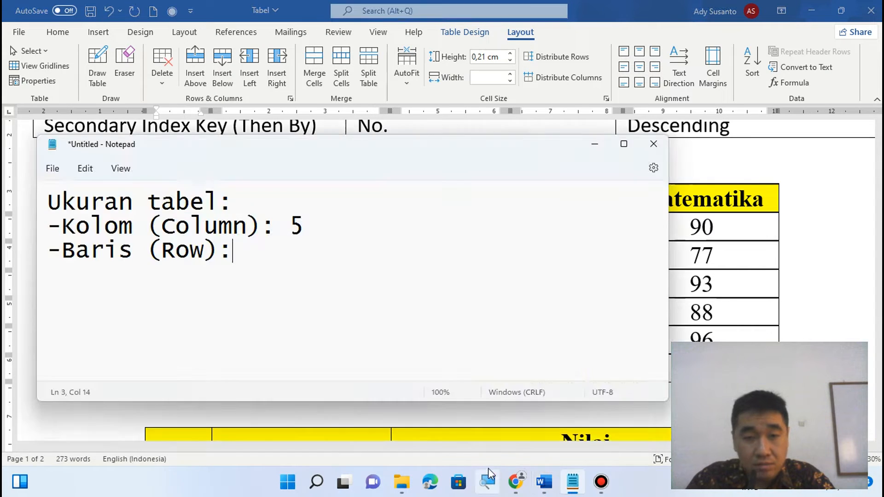
pyautogui.write('7')
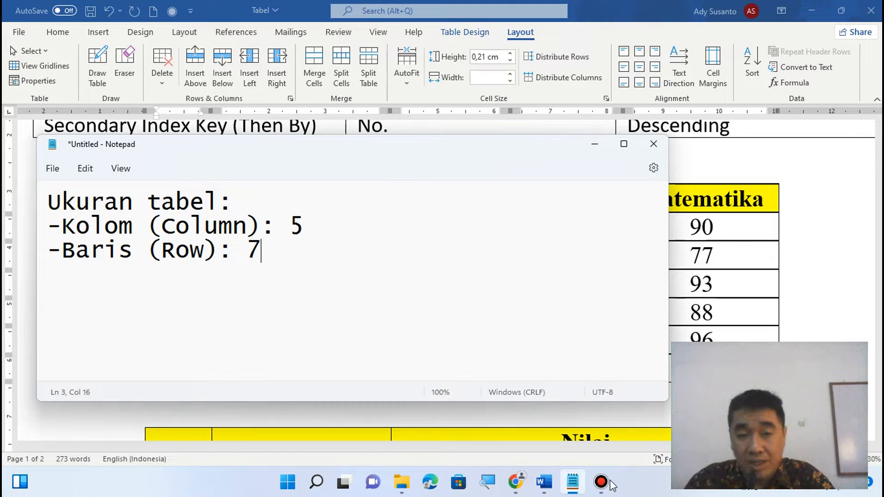
pyautogui.moveTo(544, 482)
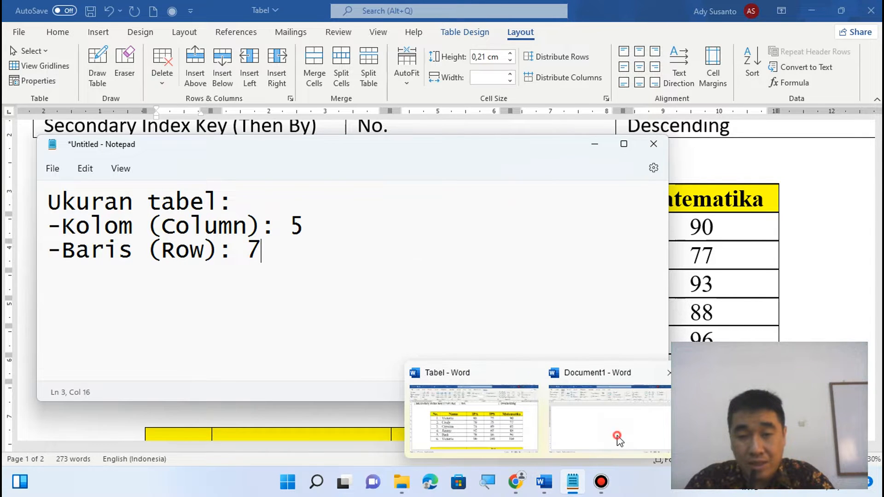
pyautogui.click(618, 440)
# Open the Insert Table dialog, magnify the screen around it and reposition the dialog over the blank page.
pyautogui.click(90, 79)
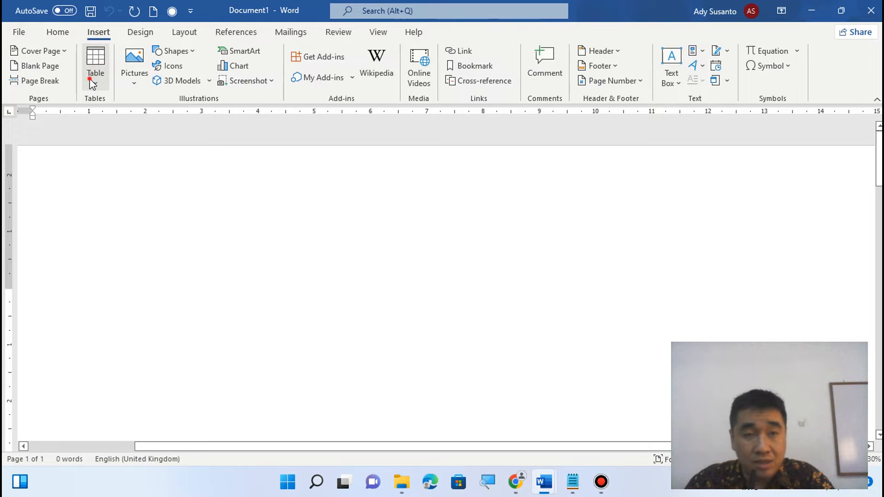
pyautogui.click(157, 235)
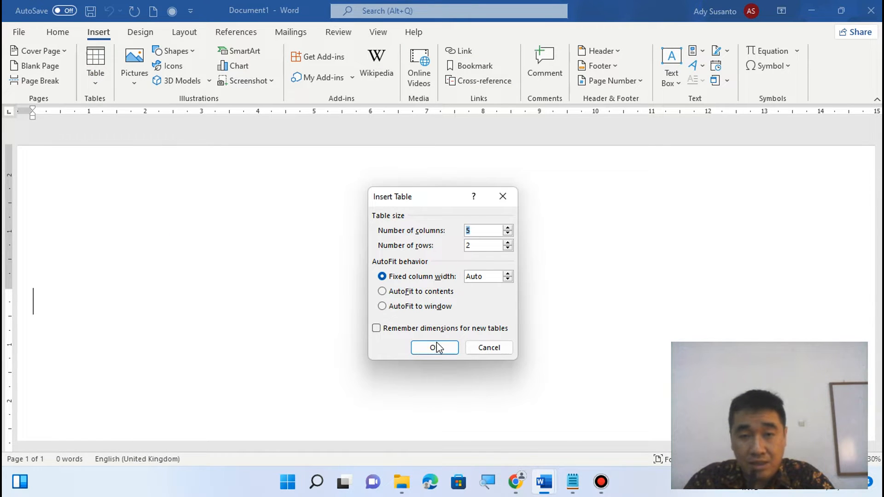
pyautogui.click(488, 483)
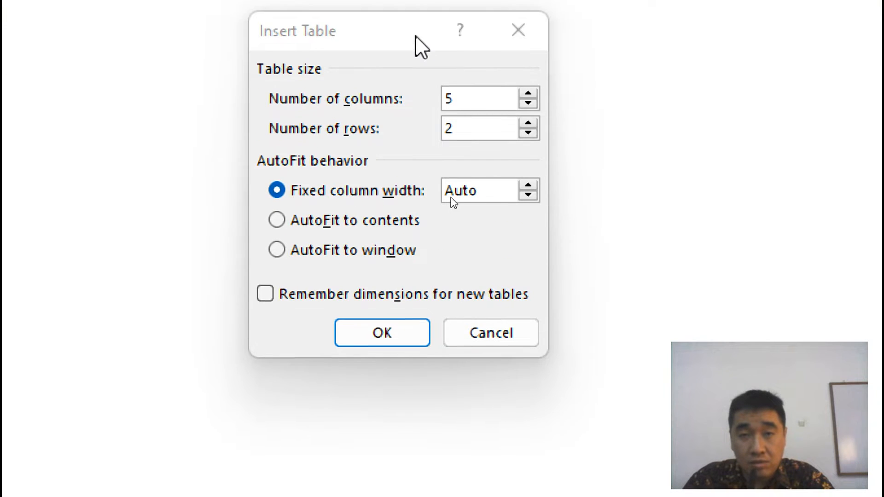
pyautogui.moveTo(449, 196); pyautogui.dragTo(416, 209)
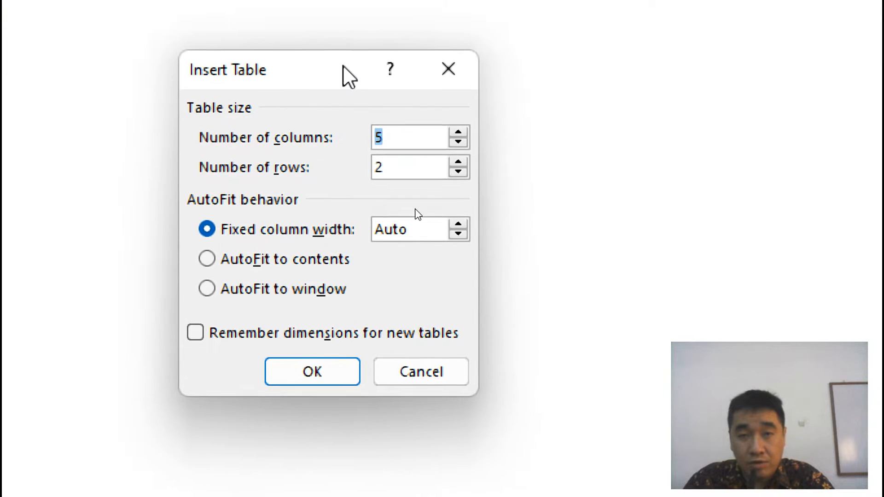
pyautogui.moveTo(343, 66); pyautogui.dragTo(379, 68)
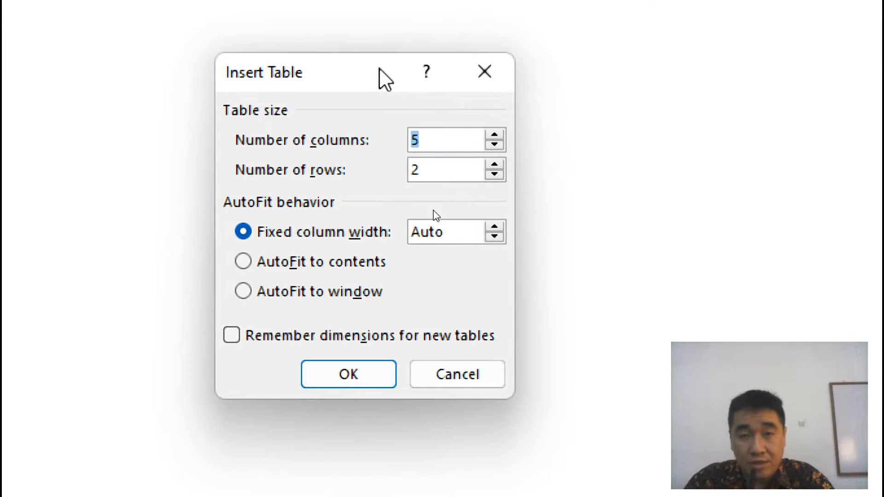
# Insert a table with 5 columns and 7 rows, keeping the fixed column width on Auto.
pyautogui.click(435, 138)
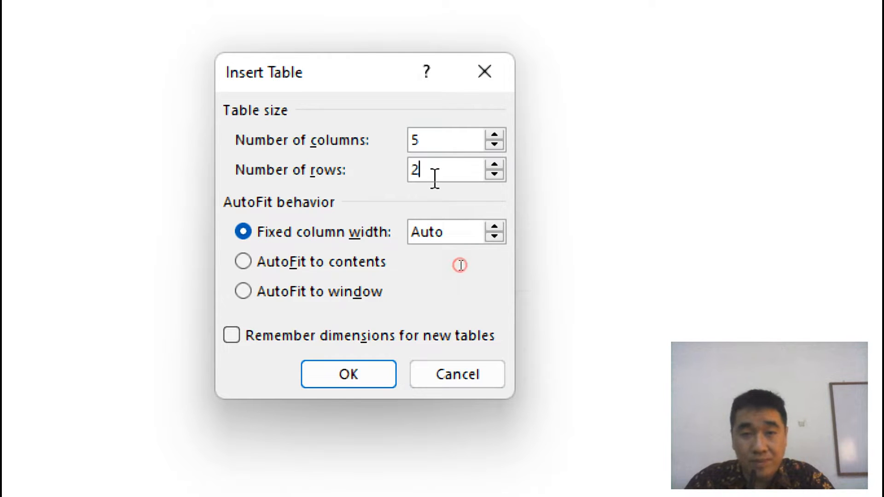
pyautogui.press('BackSpace')
pyautogui.write('7')
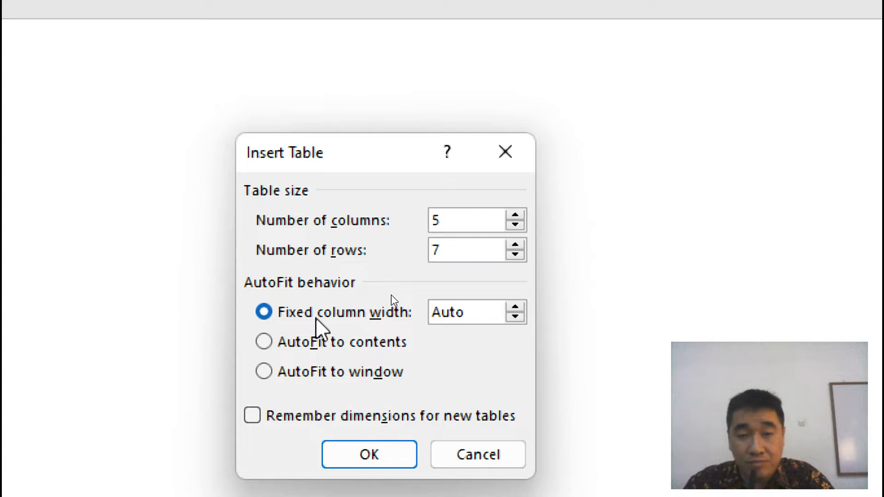
pyautogui.click(374, 435)
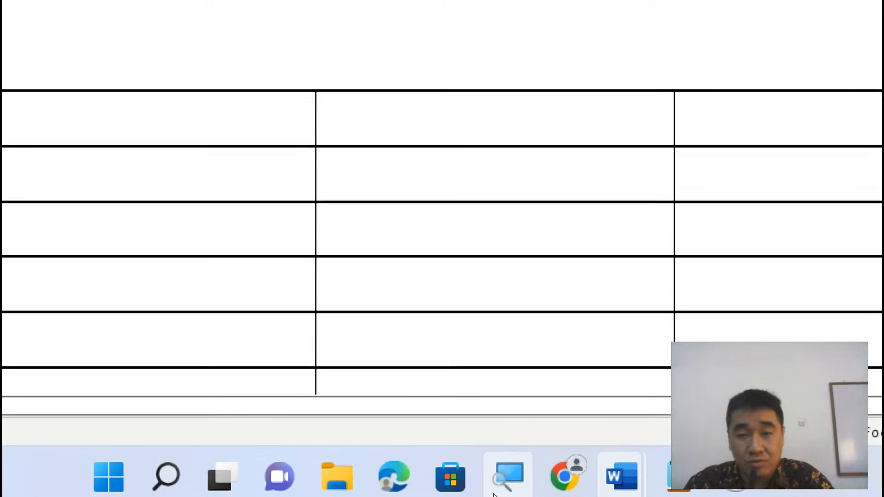
# Close Magnifier and zoom the document out until the full width of the new table fits on screen.
pyautogui.moveTo(495, 479)
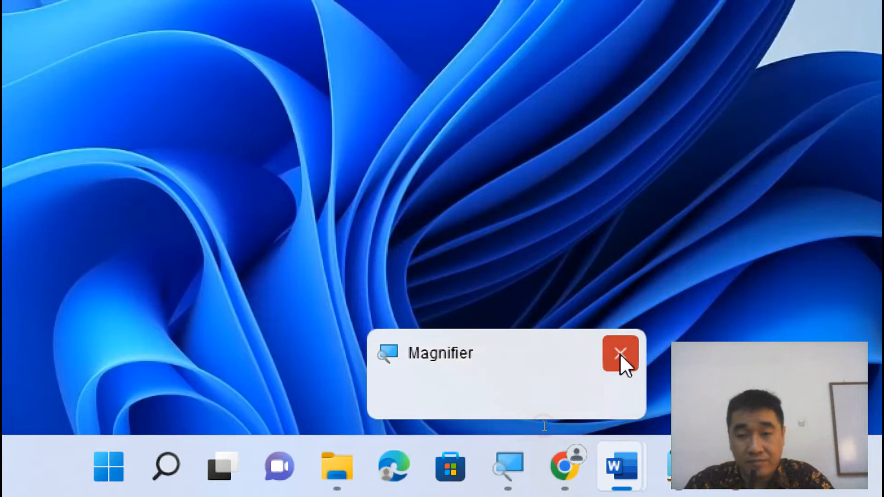
pyautogui.click(620, 353)
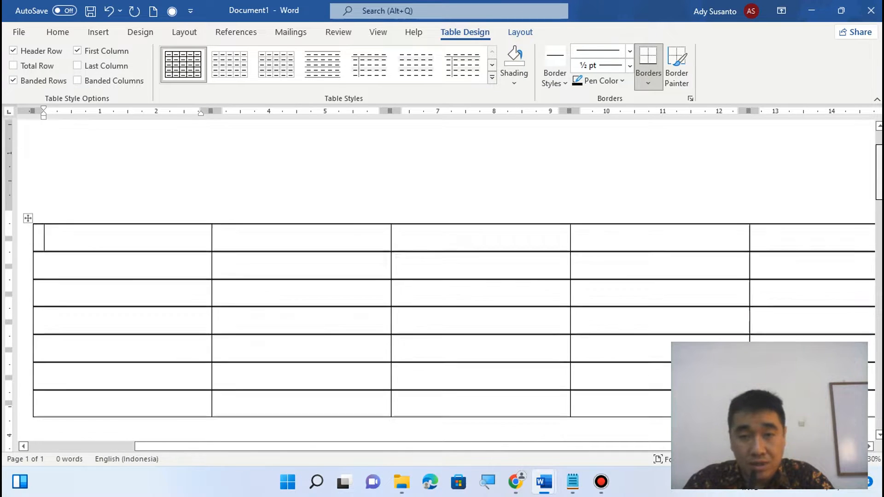
pyautogui.scroll(-3, 861, 222)
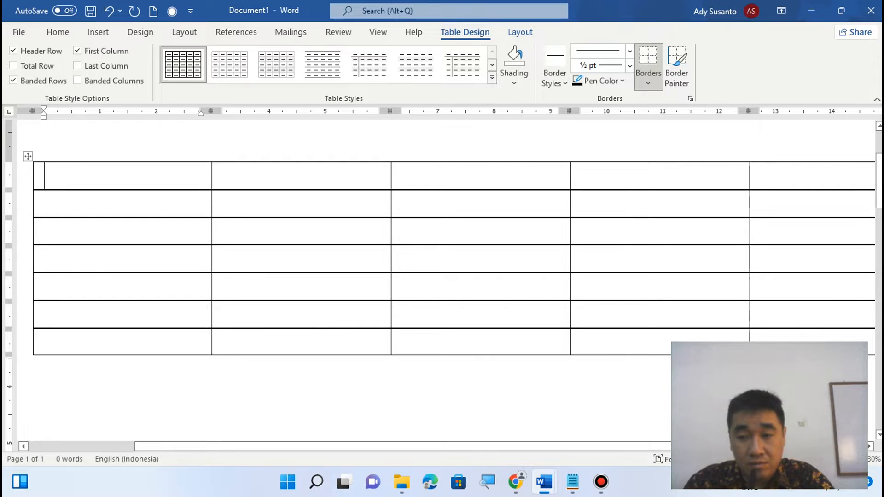
pyautogui.click(765, 459)
pyautogui.click(765, 459)
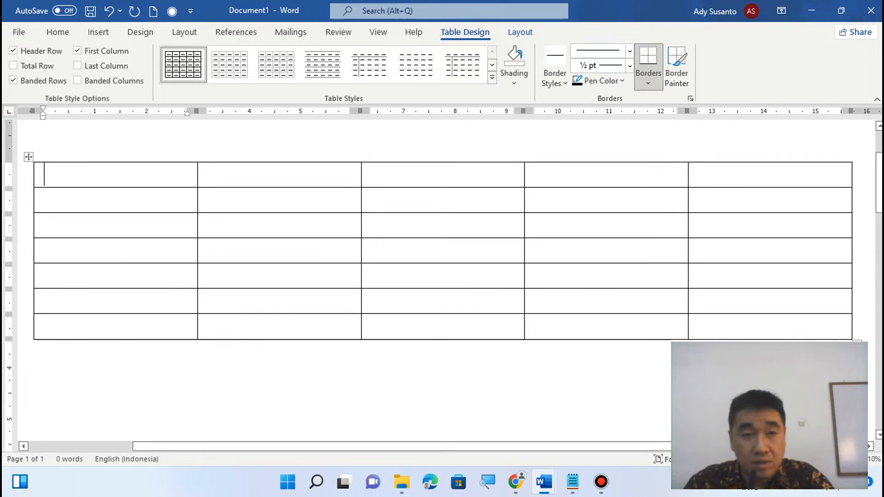
# Switch to the Tabel document, highlight the sample score table's header row from No. to Matematika, and return to Document1.
pyautogui.moveTo(524, 491)
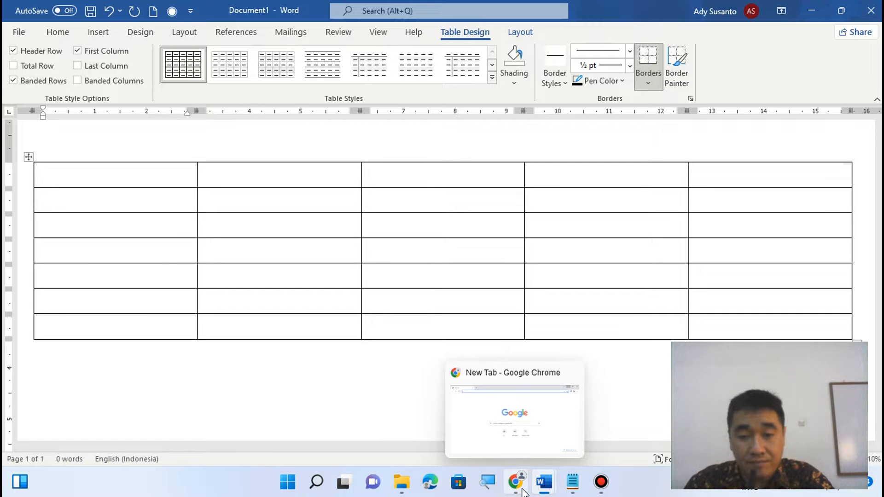
pyautogui.click(523, 492)
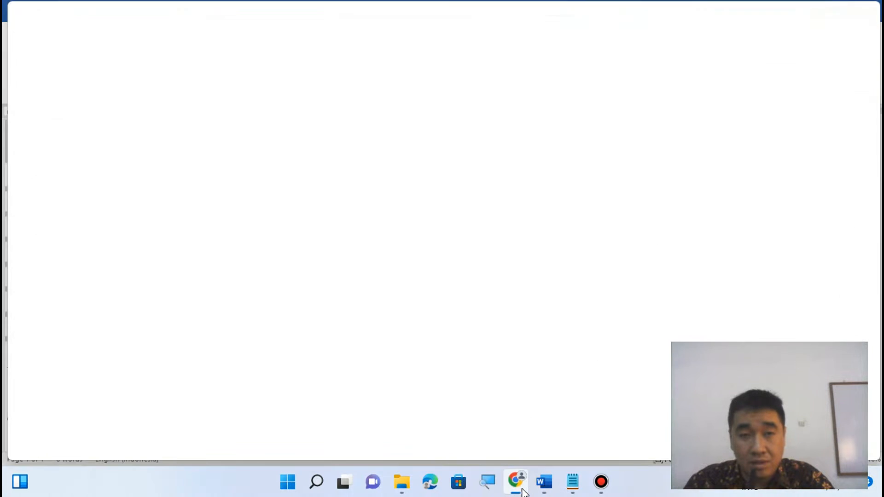
pyautogui.click(523, 492)
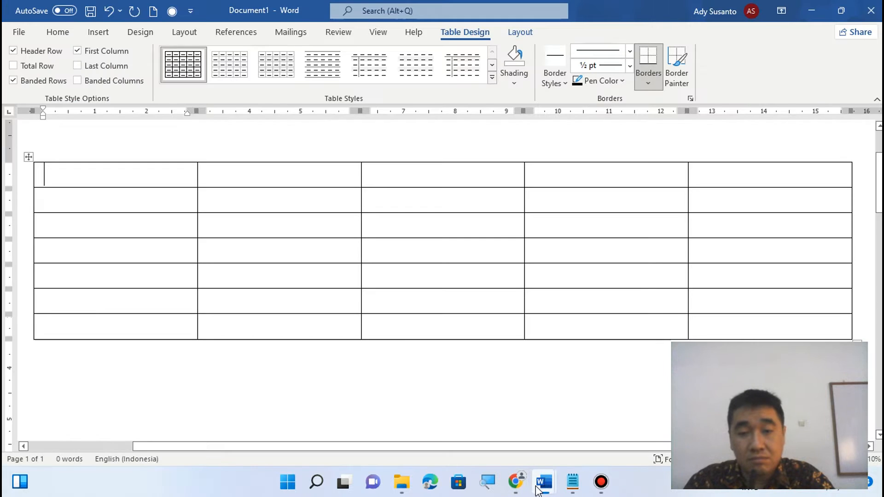
pyautogui.moveTo(540, 485)
pyautogui.click(462, 452)
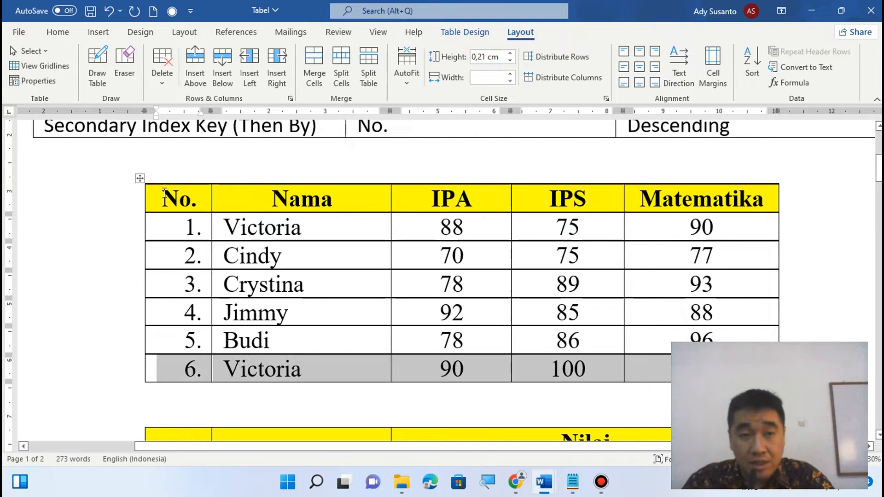
pyautogui.moveTo(162, 203); pyautogui.dragTo(685, 196)
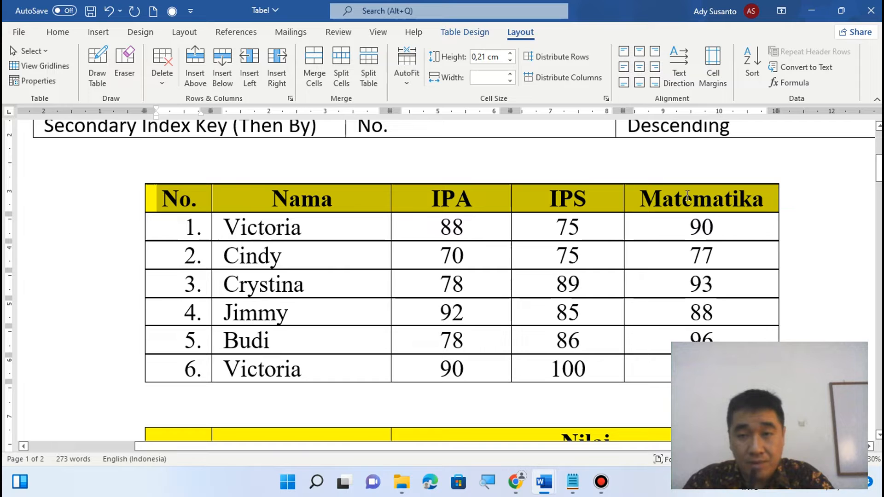
pyautogui.click(544, 481)
pyautogui.click(582, 406)
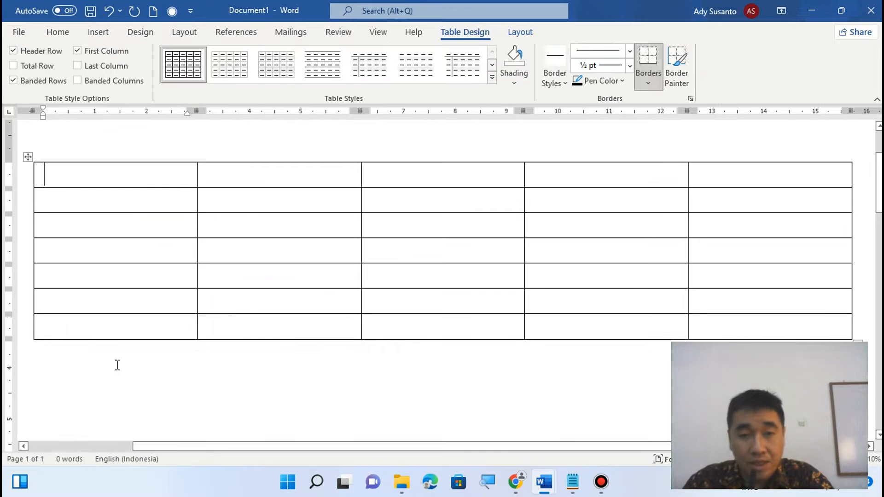
# Select single cells in the empty table: first row first column, first row third column, and third row second column.
pyautogui.click(37, 184)
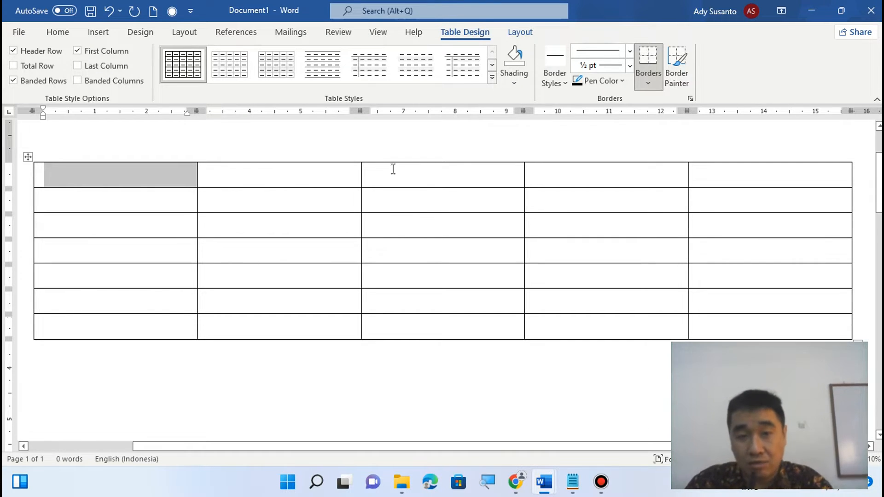
pyautogui.click(366, 183)
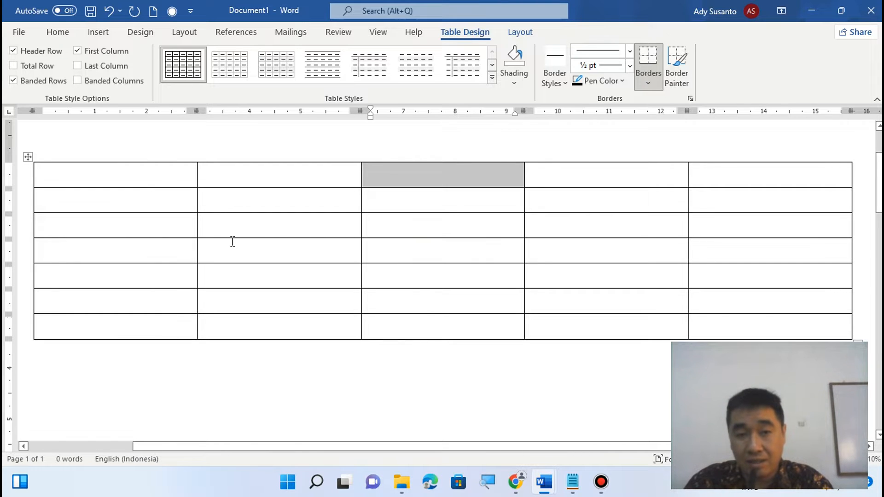
pyautogui.click(201, 234)
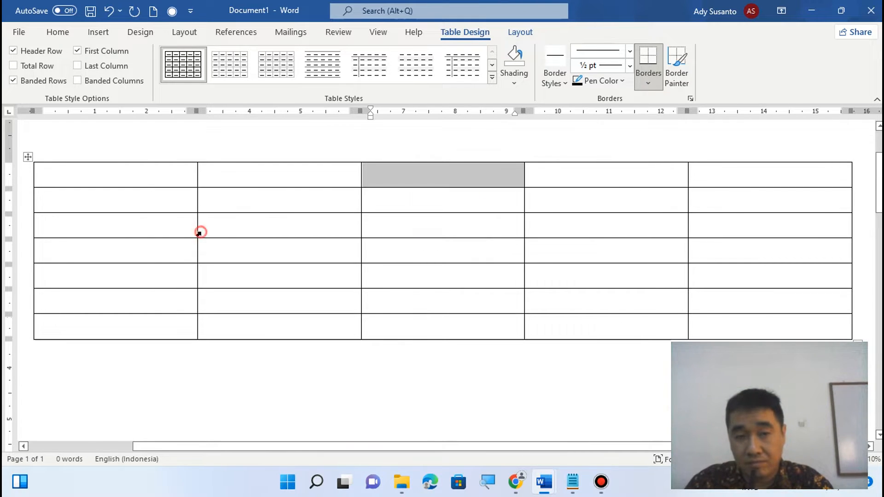
# Switch to Notepad and add the line "Cell ---> perpotongan baris dan kolom" below the table size notes, leaving one blank line.
pyautogui.click(572, 482)
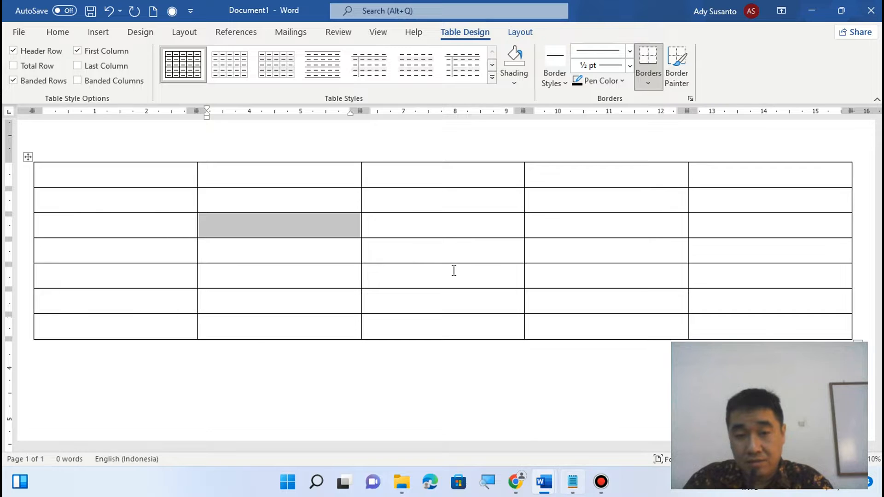
pyautogui.press('Return')
pyautogui.press('Return')
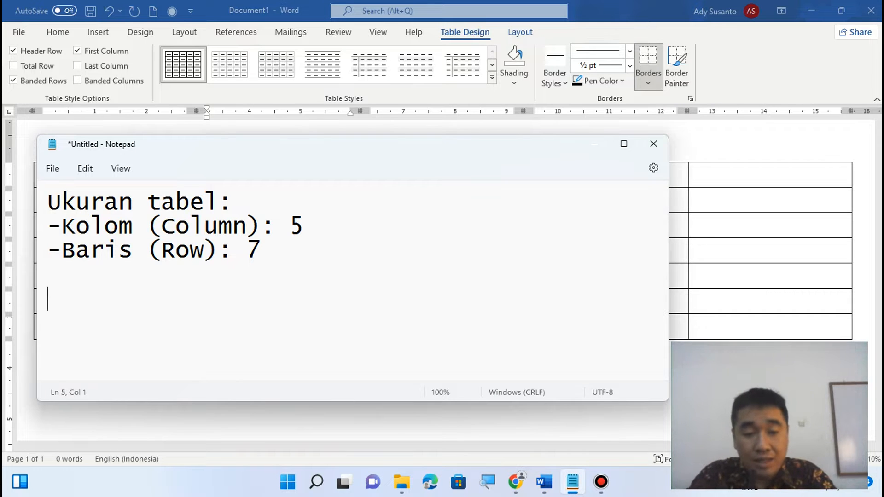
pyautogui.write('Cell')
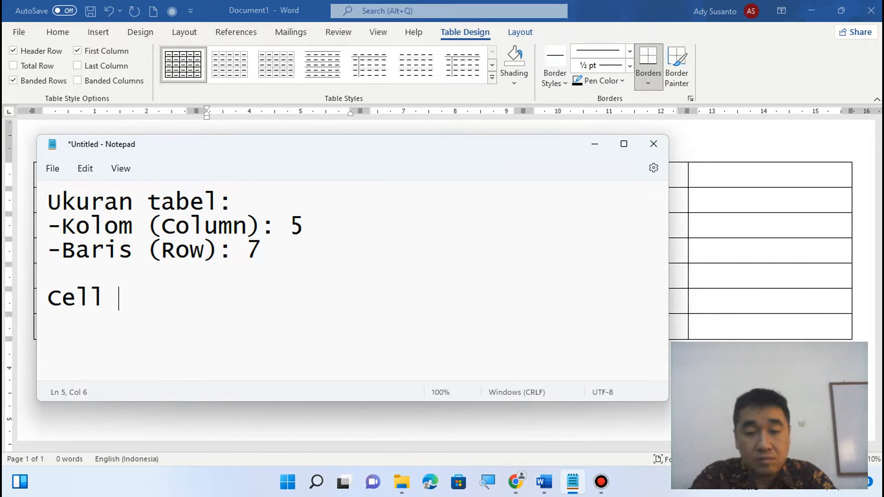
pyautogui.write(' ---> p')
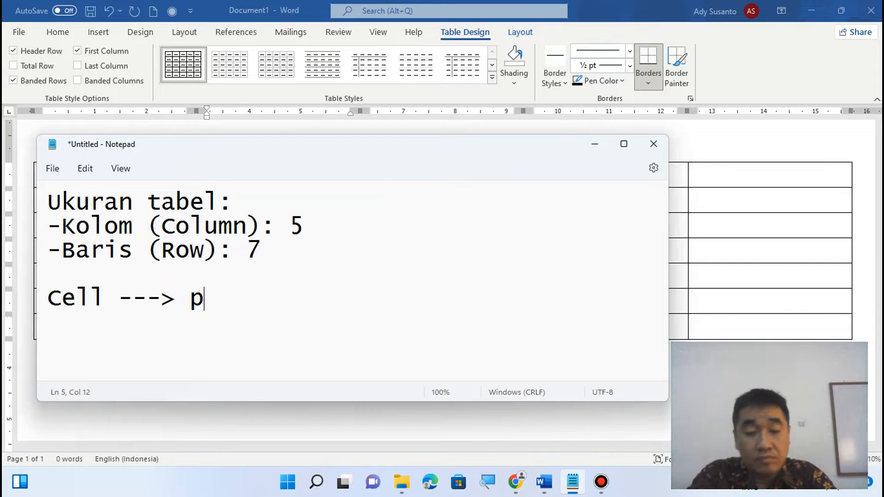
pyautogui.write('erpotong')
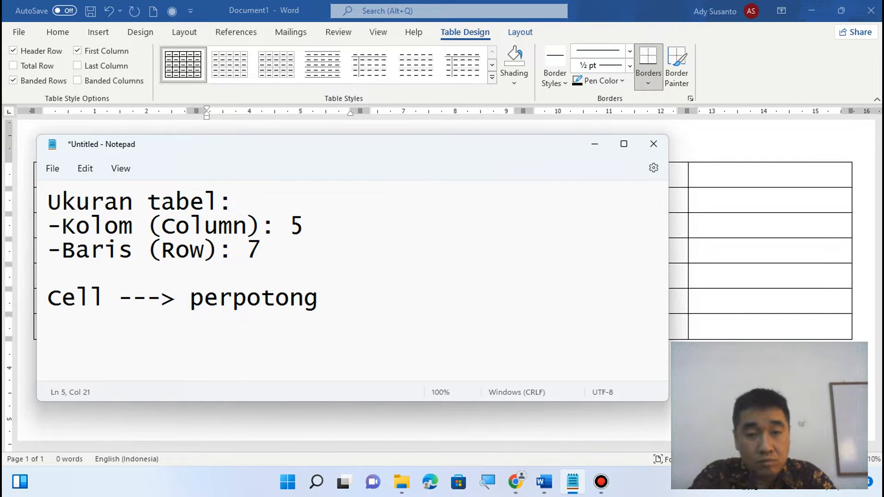
pyautogui.press('BackSpace')
pyautogui.write('an bari')
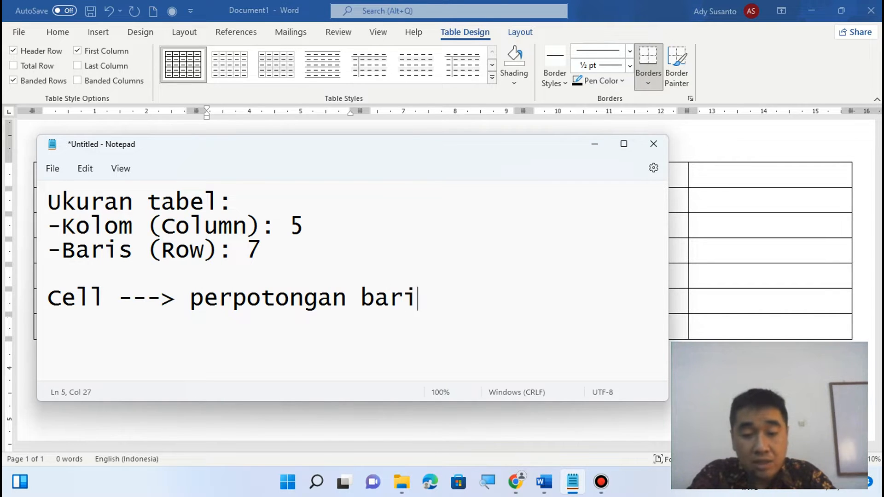
pyautogui.write('s dan kolo')
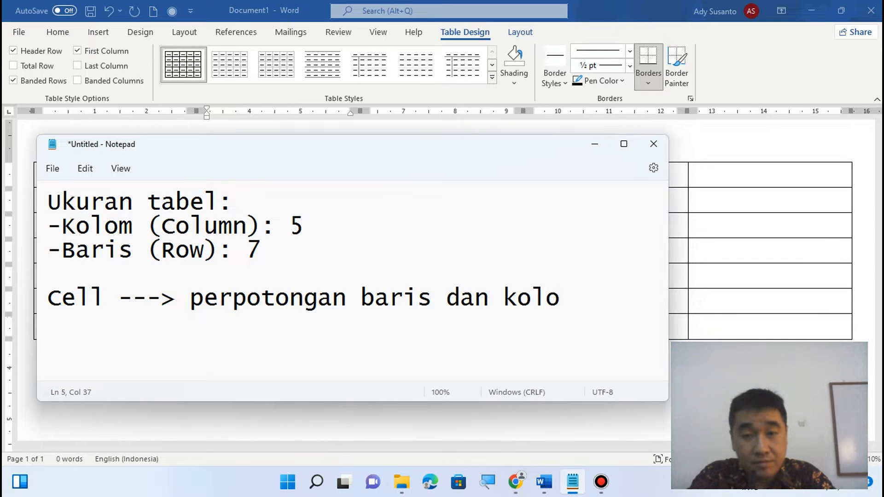
pyautogui.write('m')
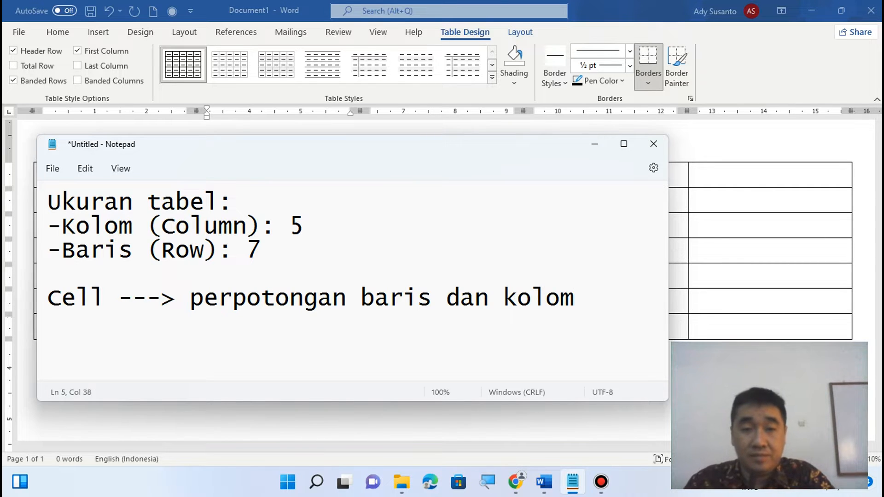
# Return to Document1 and demonstrate row selection by highlighting the whole first row and its first four cells, clearing each selection.
pyautogui.click(209, 6)
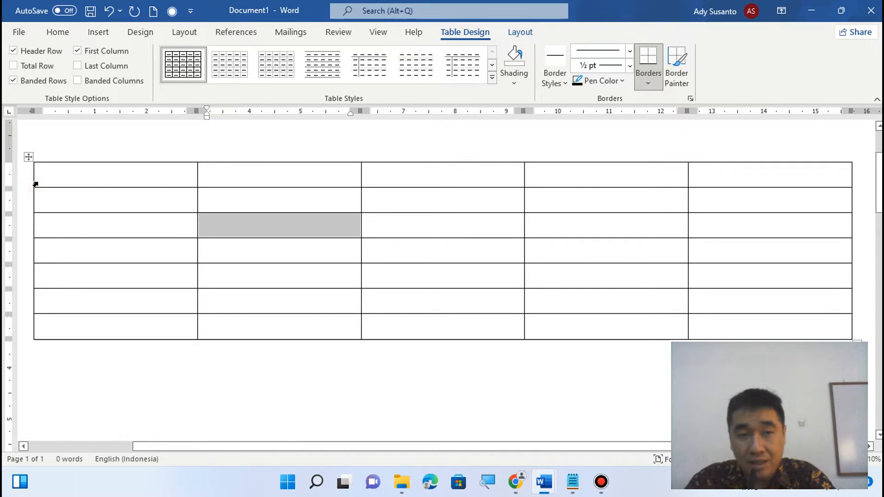
pyautogui.moveTo(36, 183); pyautogui.dragTo(718, 187)
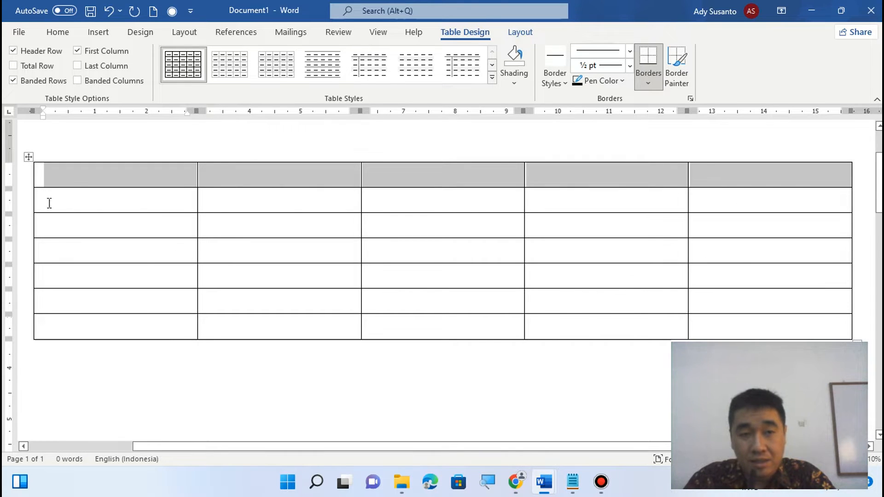
pyautogui.click(78, 177)
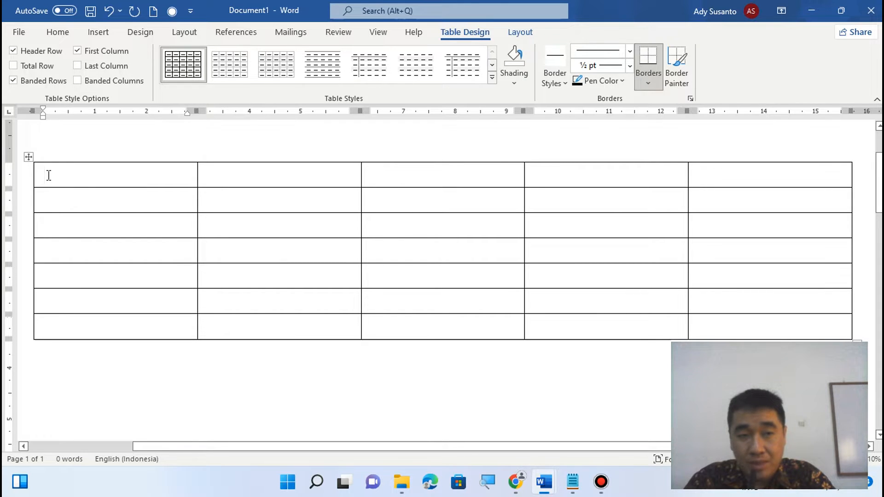
pyautogui.moveTo(49, 176); pyautogui.dragTo(567, 171)
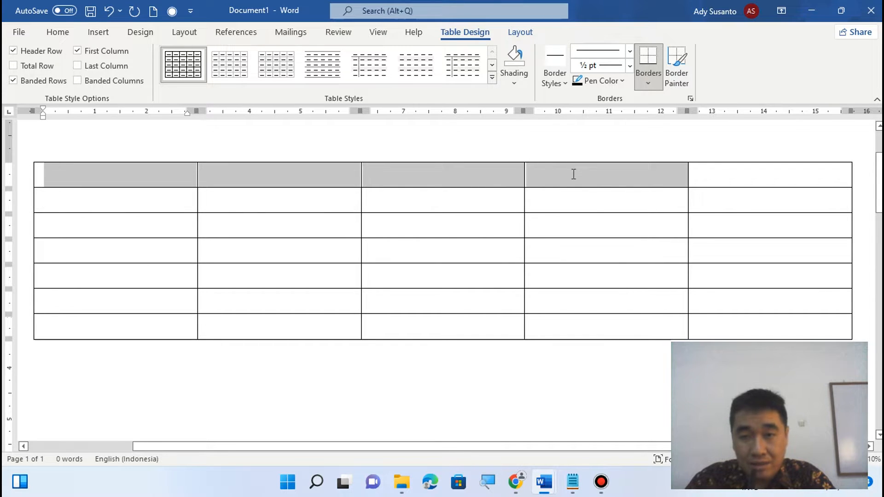
pyautogui.click(75, 180)
pyautogui.click(38, 176)
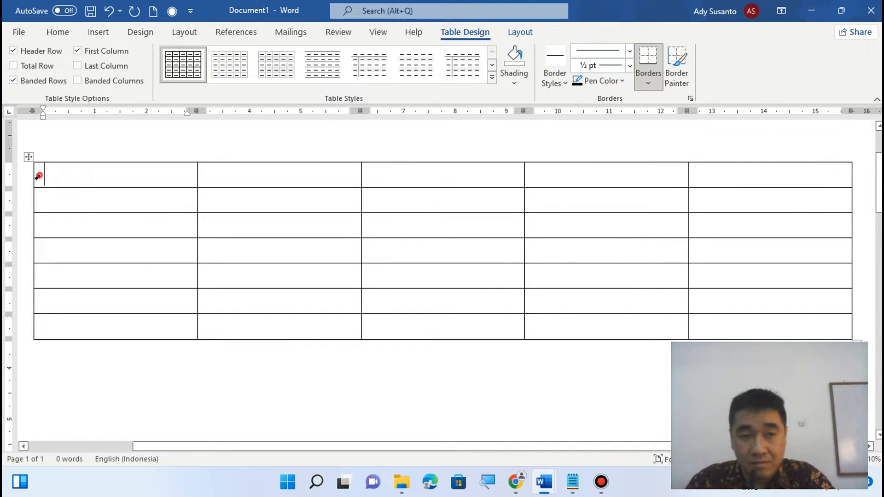
# Select all five cells of the table's first row and shade them with the standard Yellow color.
pyautogui.click(57, 175)
pyautogui.moveTo(56, 176); pyautogui.dragTo(783, 175)
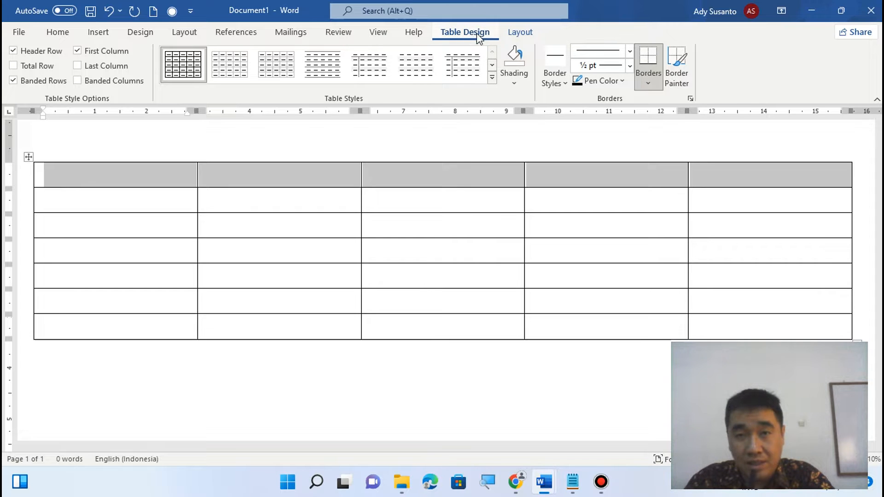
pyautogui.click(515, 82)
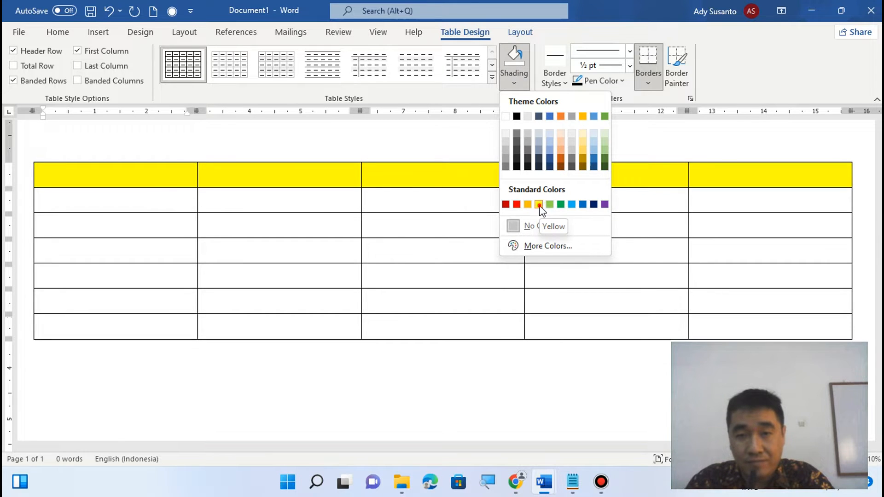
pyautogui.click(539, 205)
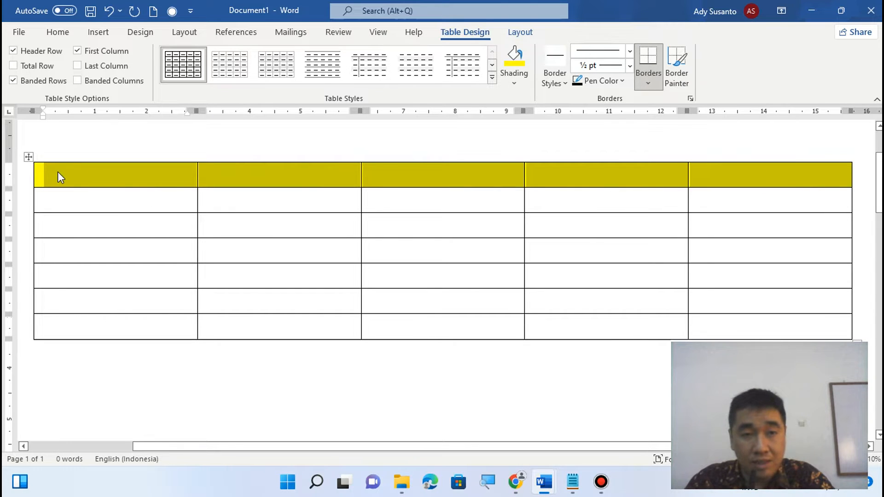
# Check the header formatting of the sample score table in the Tabel document, then return to Document1.
pyautogui.click(90, 178)
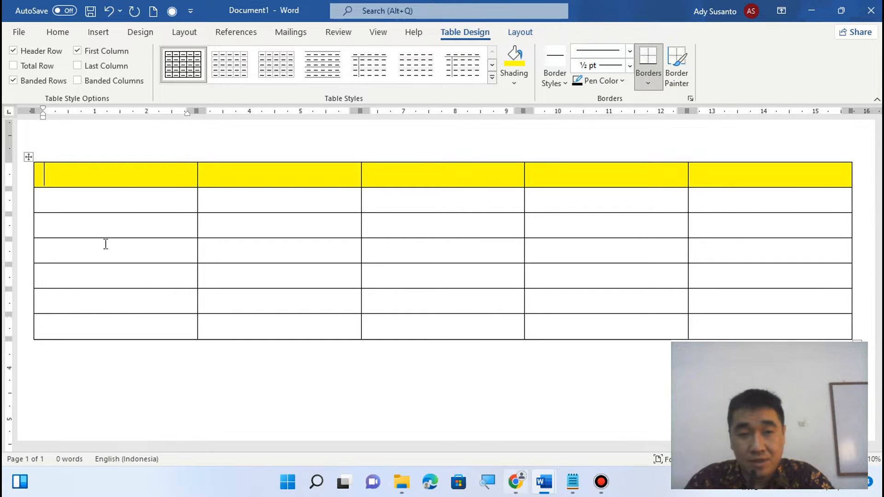
pyautogui.click(515, 490)
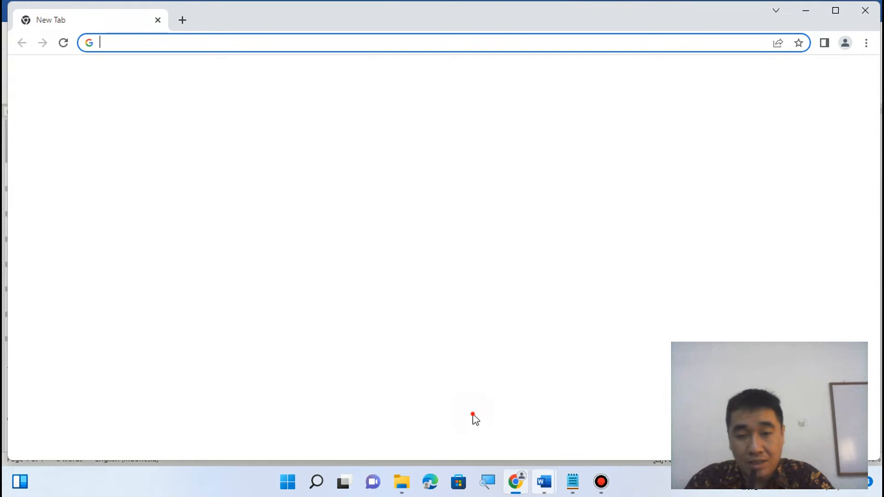
pyautogui.hotkey('alt', 'Tab')
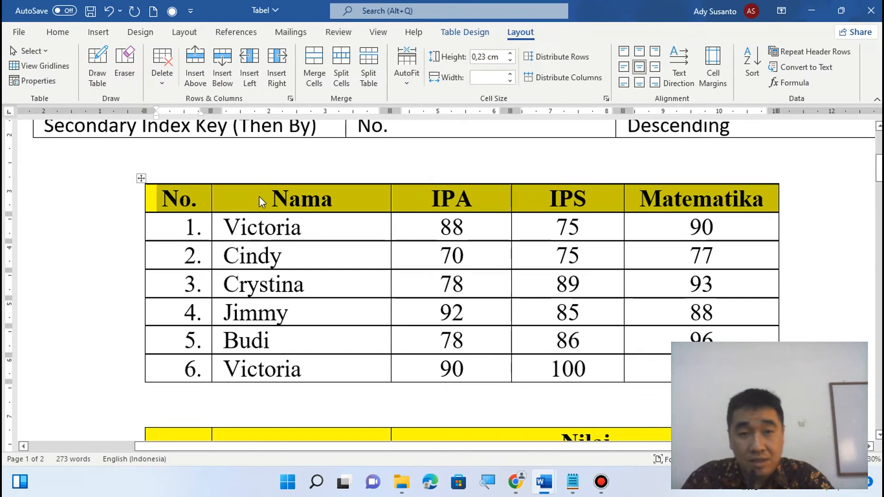
pyautogui.click(259, 200)
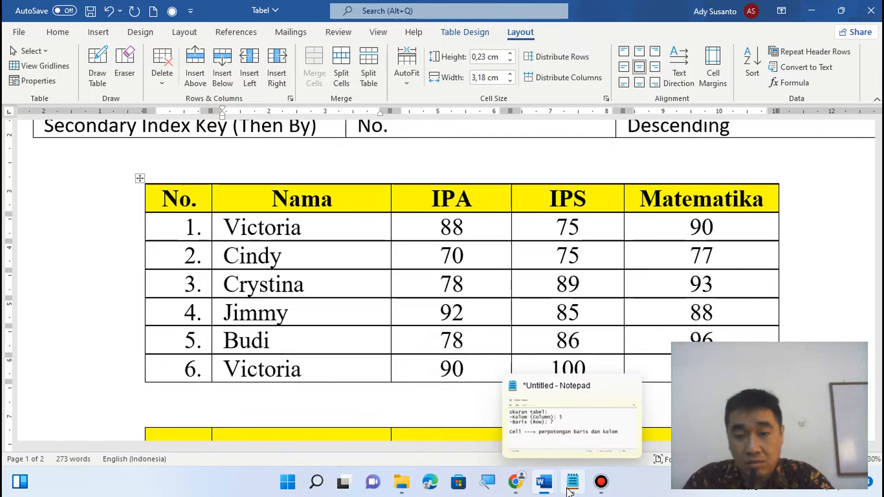
pyautogui.moveTo(555, 491)
pyautogui.click(579, 428)
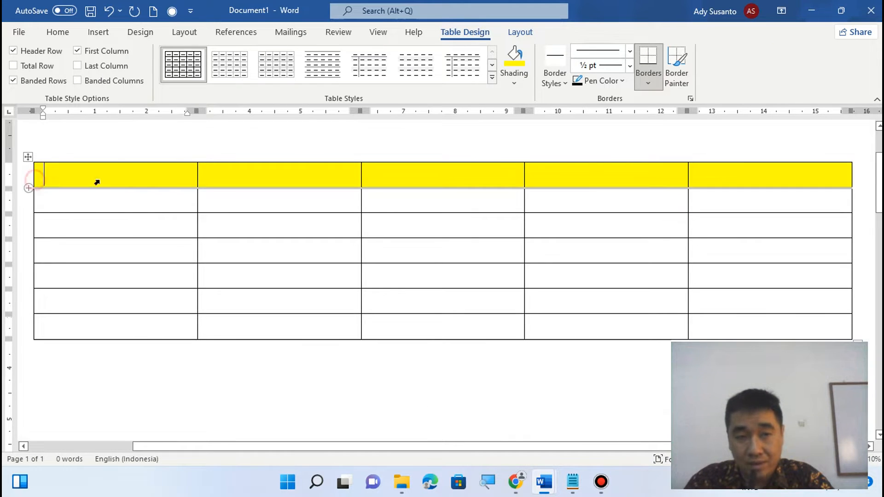
# Select the yellow header row, make its text bold, and center it horizontally and vertically in the cells.
pyautogui.moveTo(95, 182); pyautogui.dragTo(751, 175)
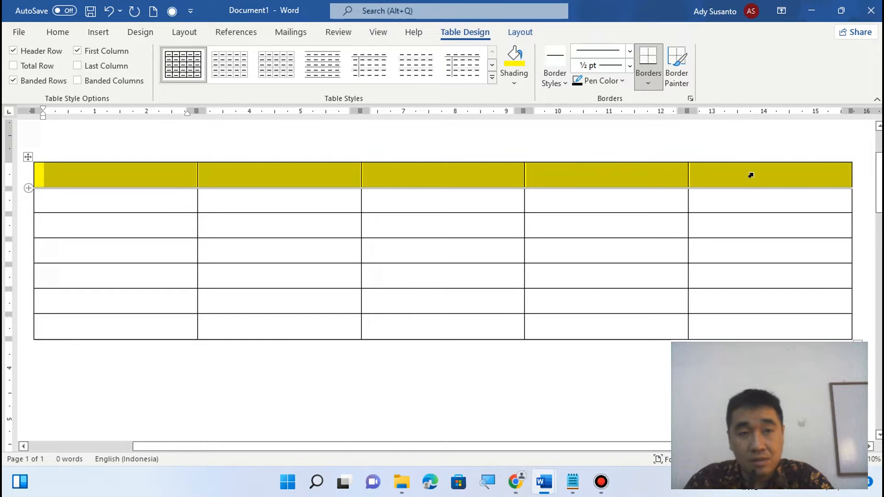
pyautogui.click(64, 32)
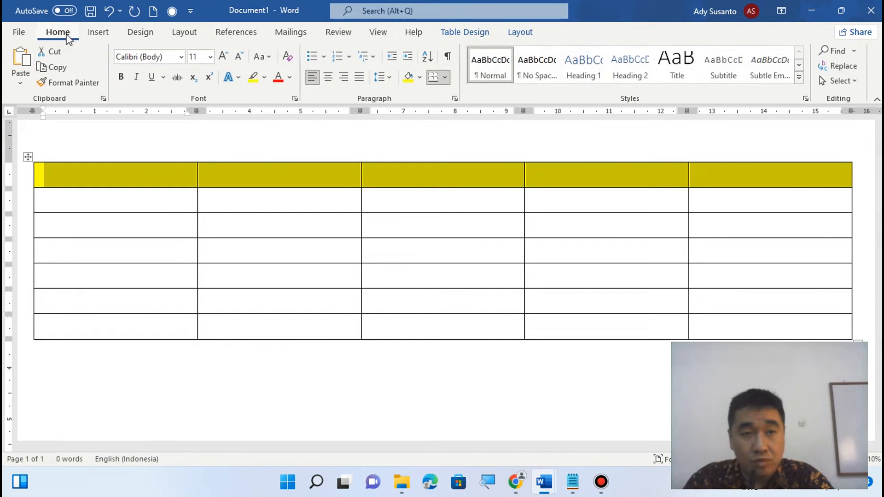
pyautogui.click(121, 77)
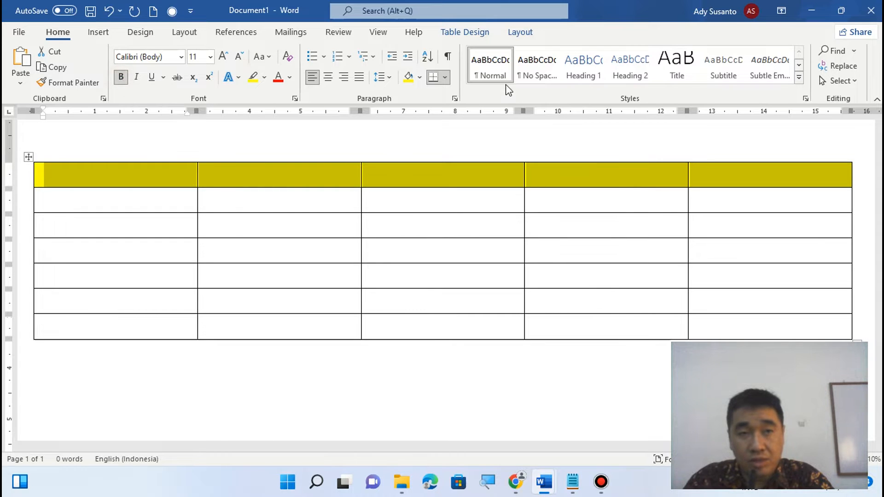
pyautogui.click(520, 32)
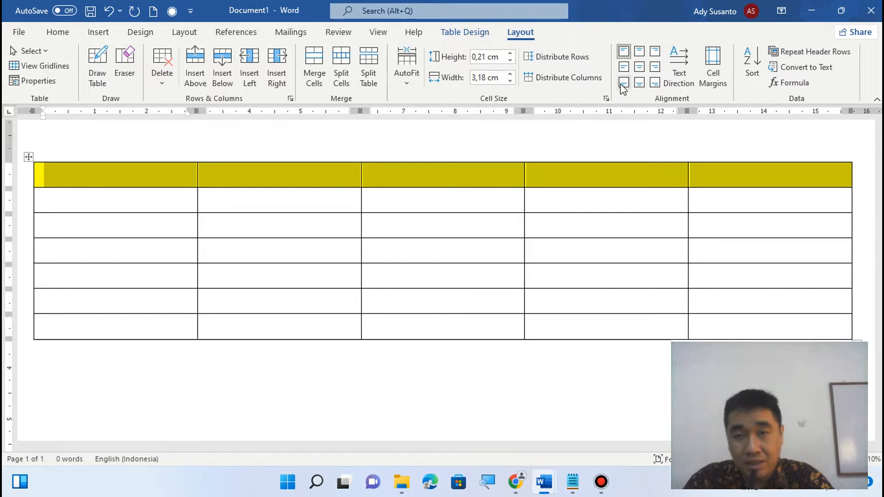
pyautogui.click(641, 68)
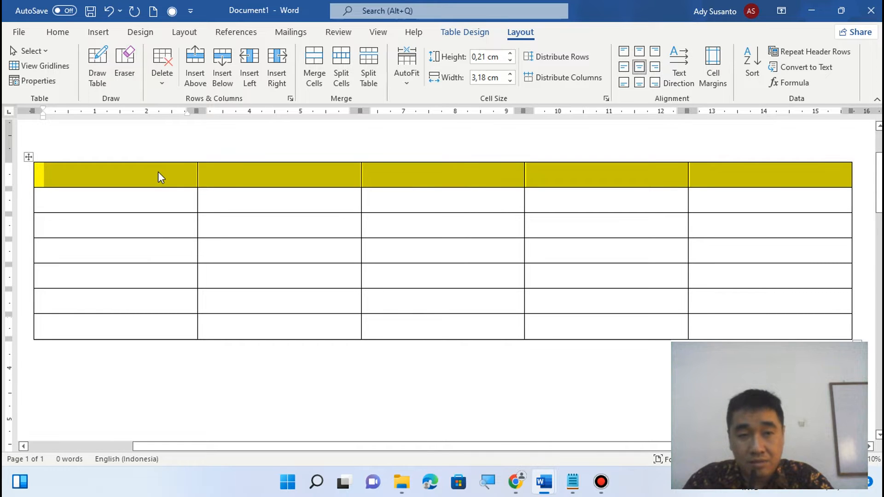
# Set the font of the selected yellow header row to Times New Roman, size 12.
pyautogui.click(57, 33)
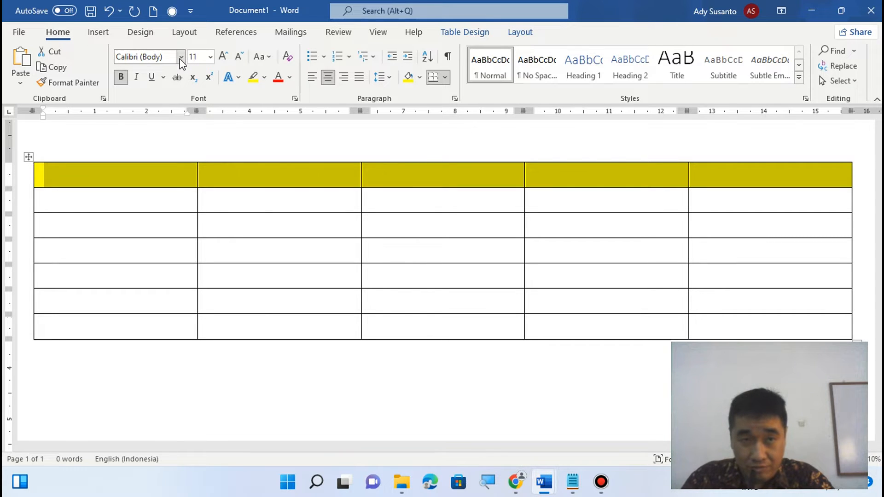
pyautogui.click(180, 59)
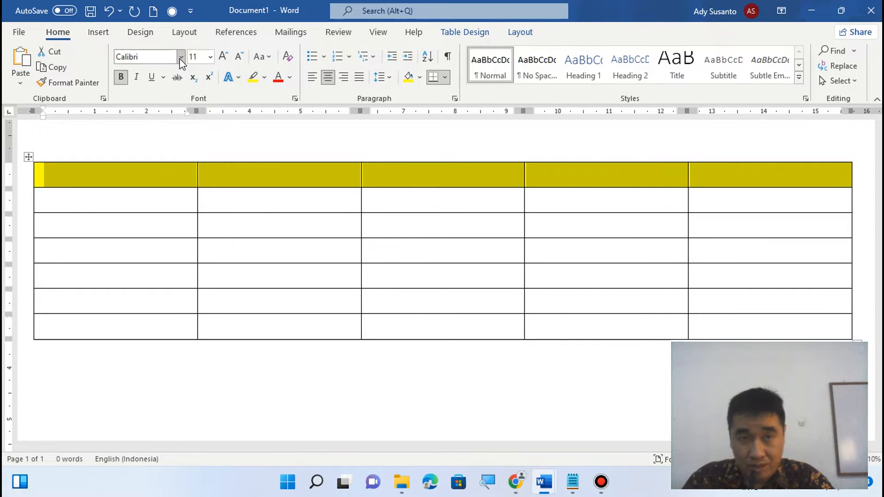
pyautogui.click(180, 59)
pyautogui.click(181, 60)
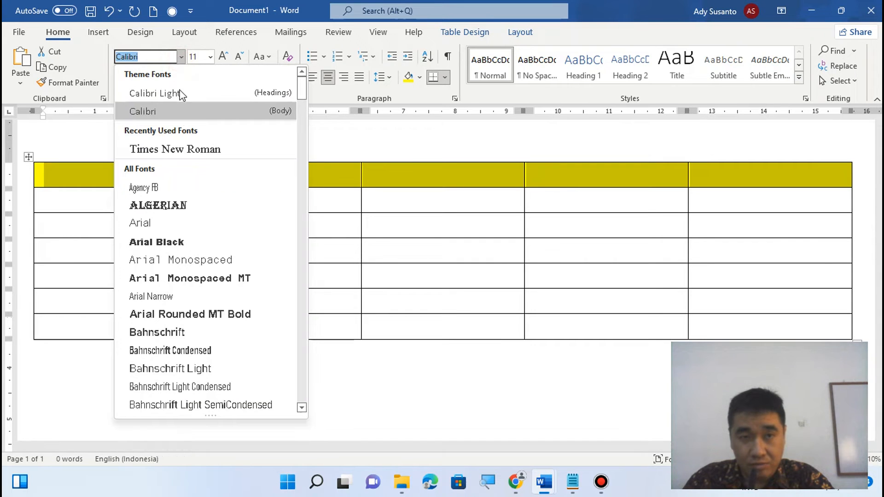
pyautogui.click(178, 149)
pyautogui.click(210, 57)
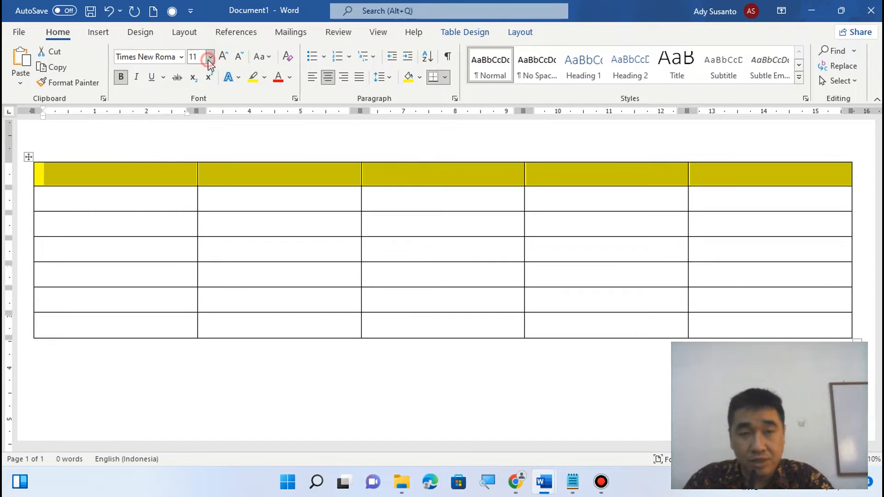
pyautogui.click(200, 147)
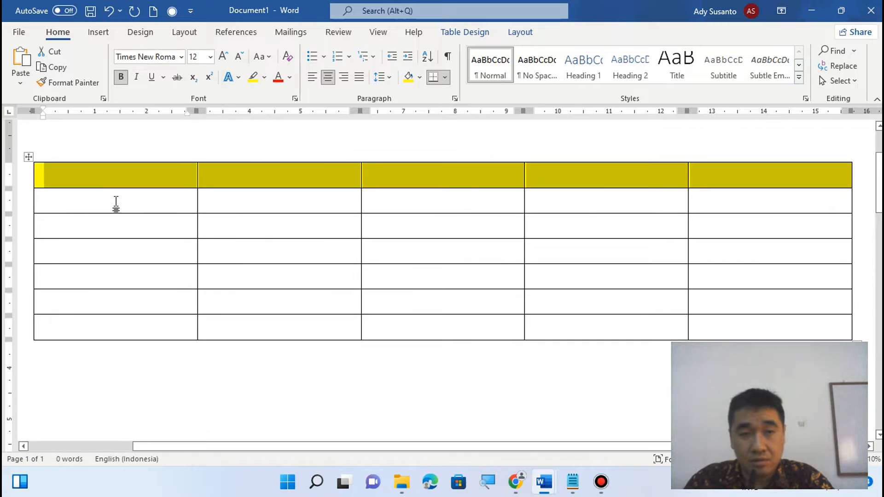
# Enter "No." in the first cell of the yellow header row.
pyautogui.click(107, 175)
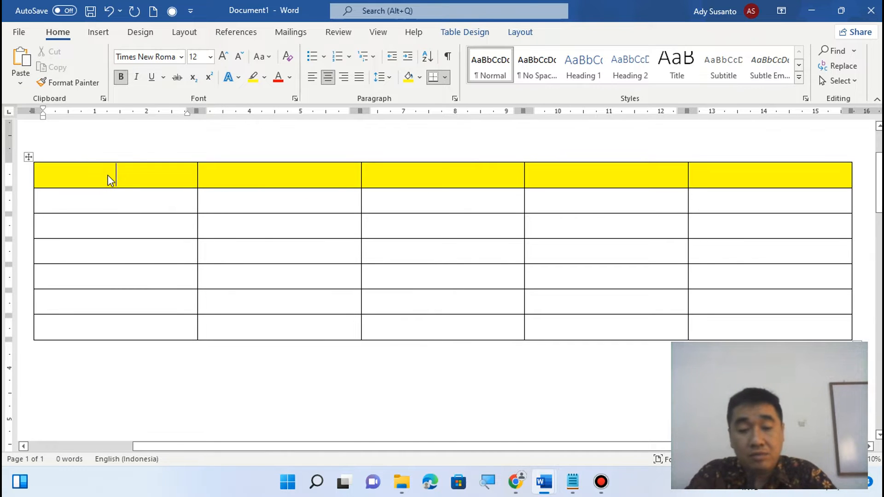
pyautogui.write('No')
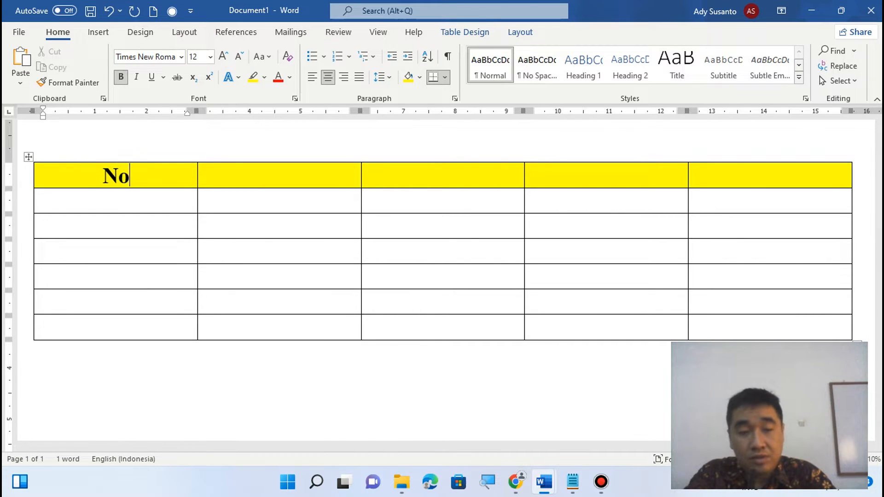
pyautogui.write('.')
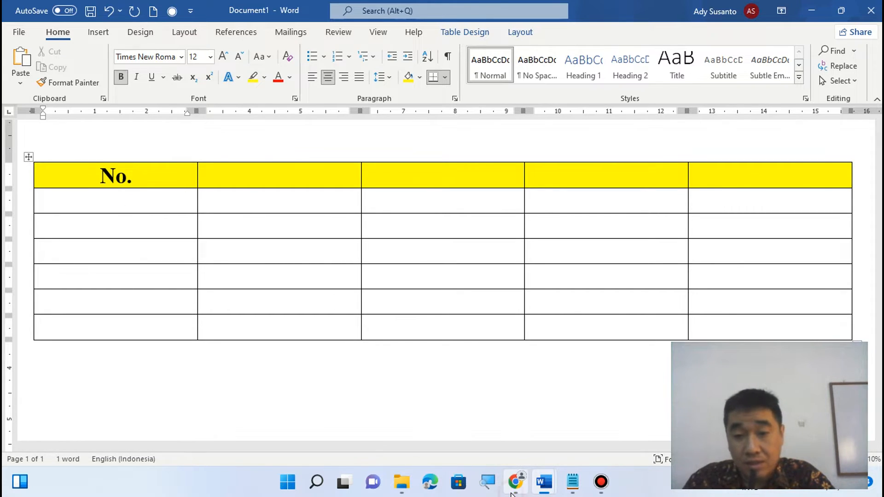
# Switch to Chrome, search Google Images for "tab button keyboard", and maximize the browser window to show the results.
pyautogui.click(515, 484)
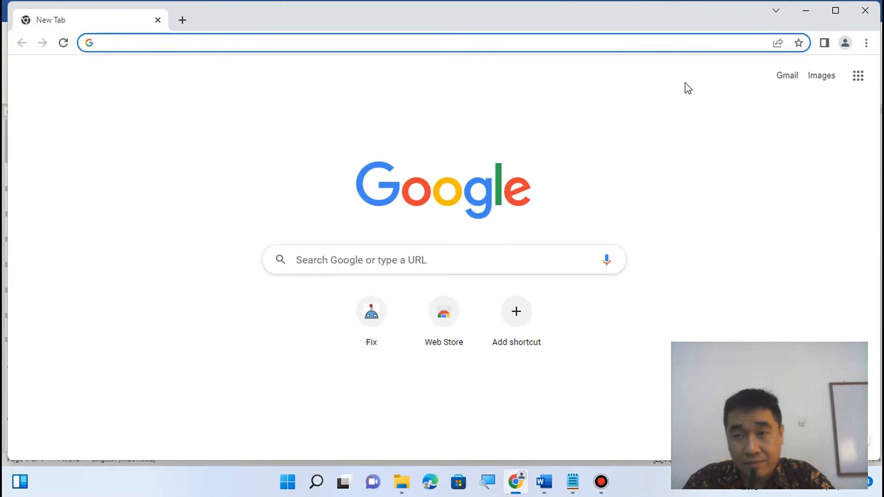
pyautogui.click(816, 77)
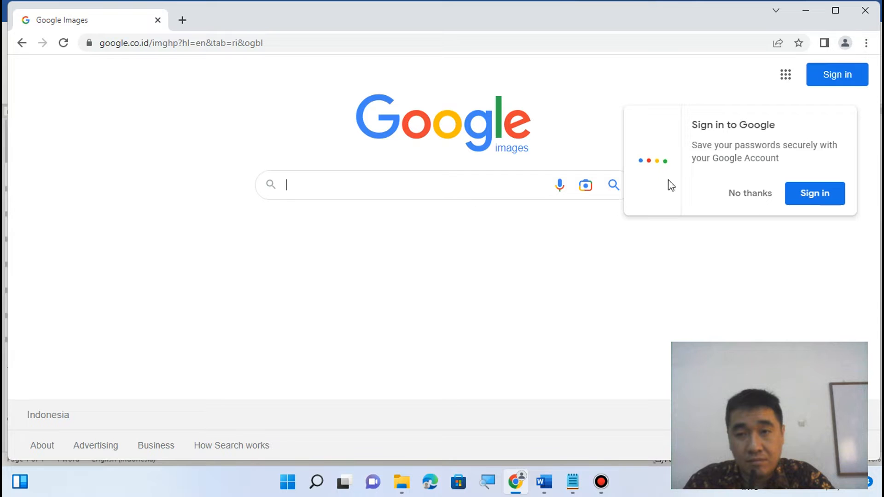
pyautogui.click(737, 196)
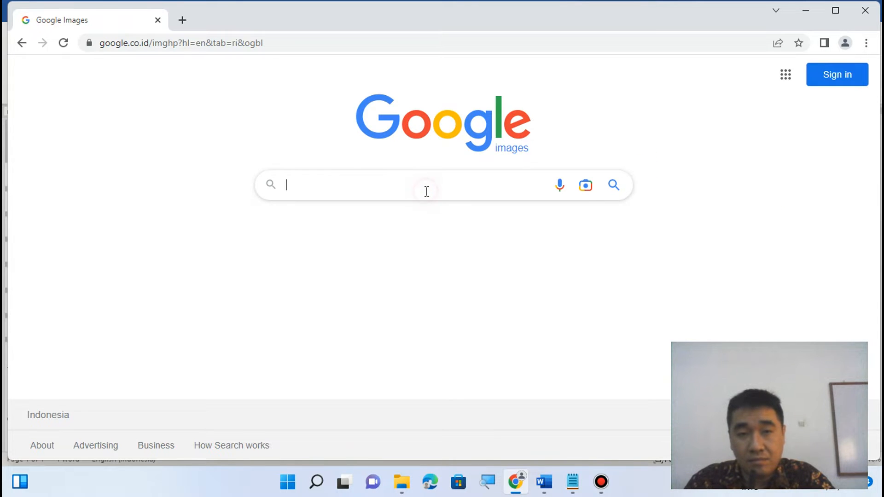
pyautogui.write('tab')
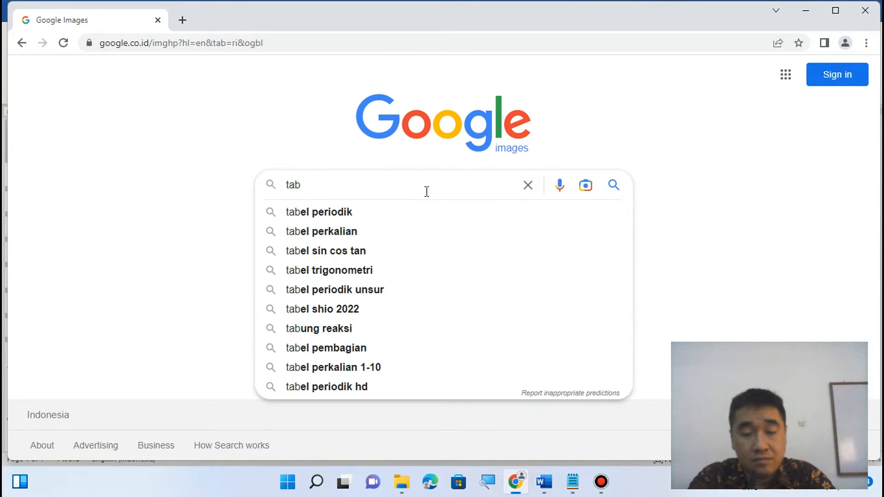
pyautogui.write(' button k')
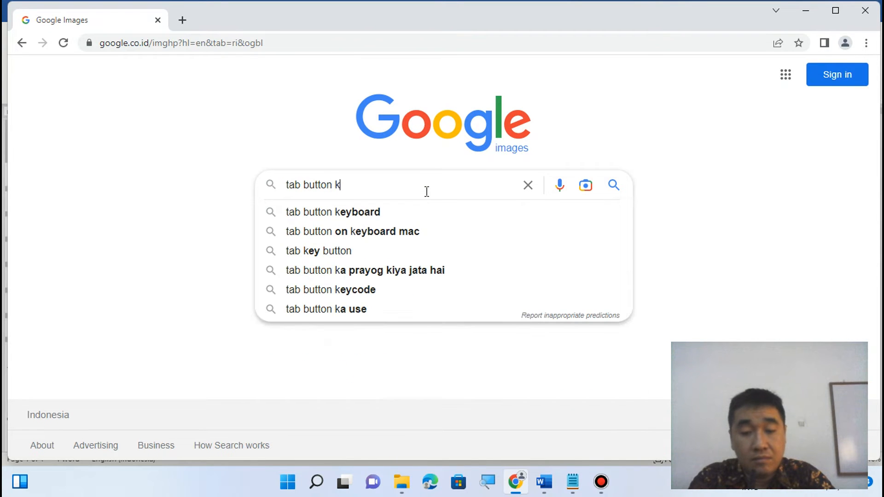
pyautogui.press('Down')
pyautogui.press('Return')
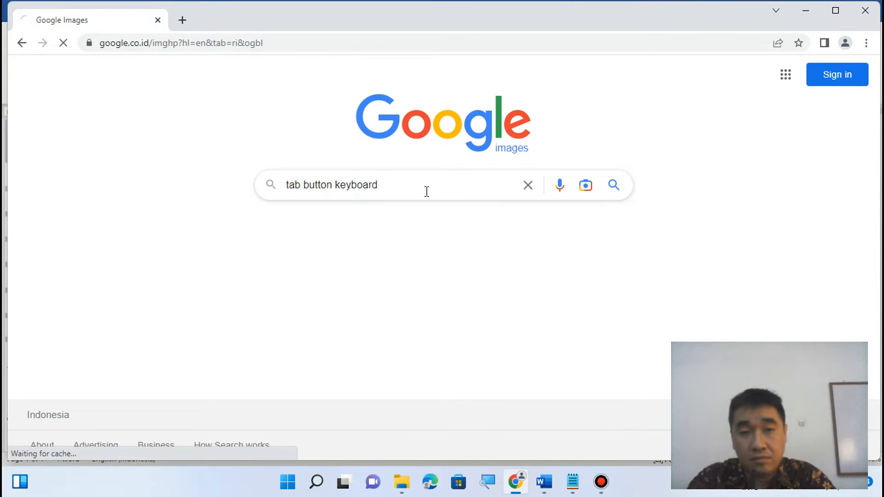
pyautogui.click(847, 7)
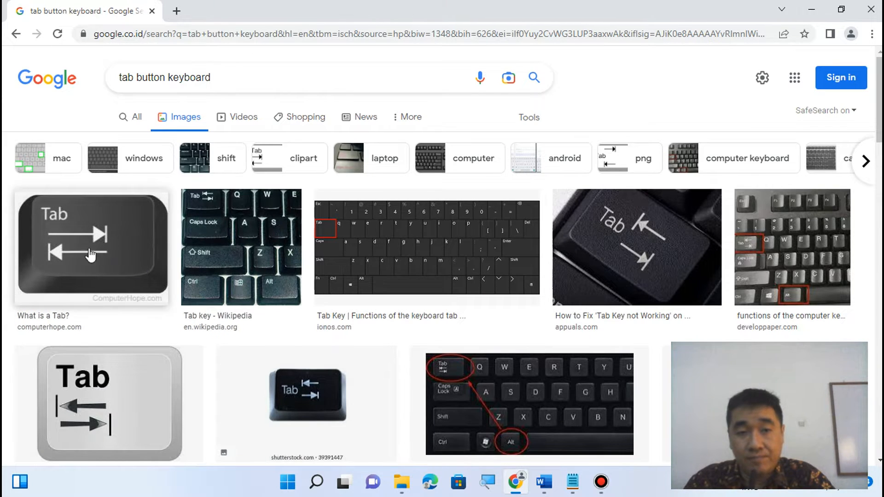
# Return to Document1 in Word, demonstrate moving between the first two header cells, and enter "Nama" in the second one.
pyautogui.moveTo(553, 479)
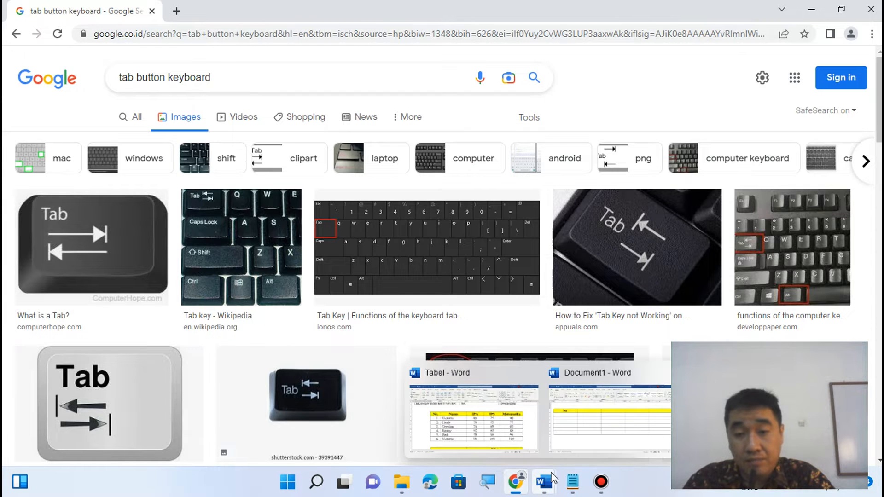
pyautogui.click(576, 415)
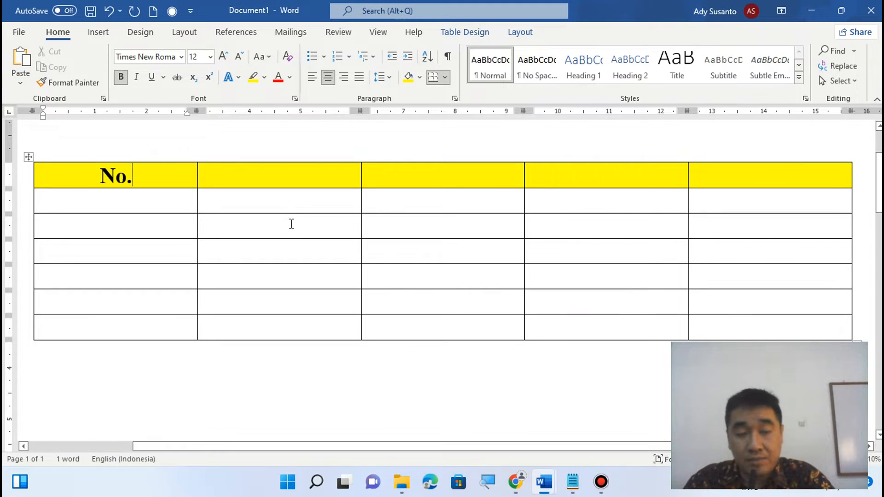
pyautogui.press('Tab')
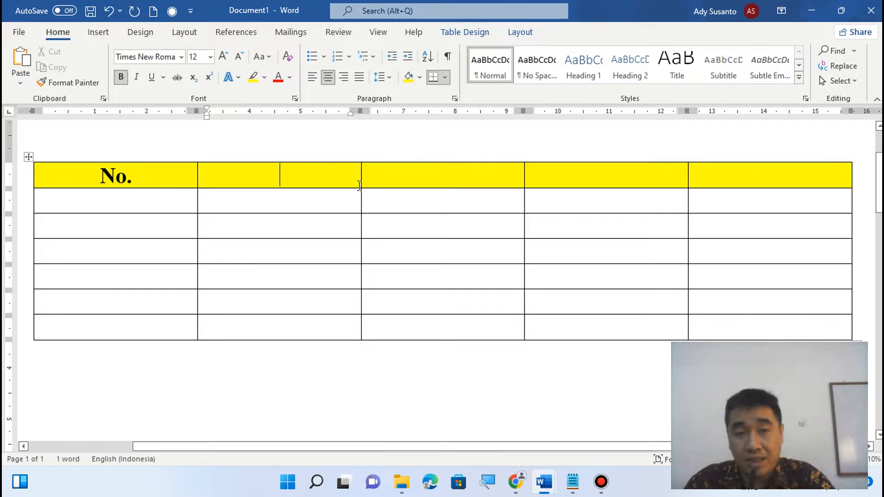
pyautogui.click(170, 181)
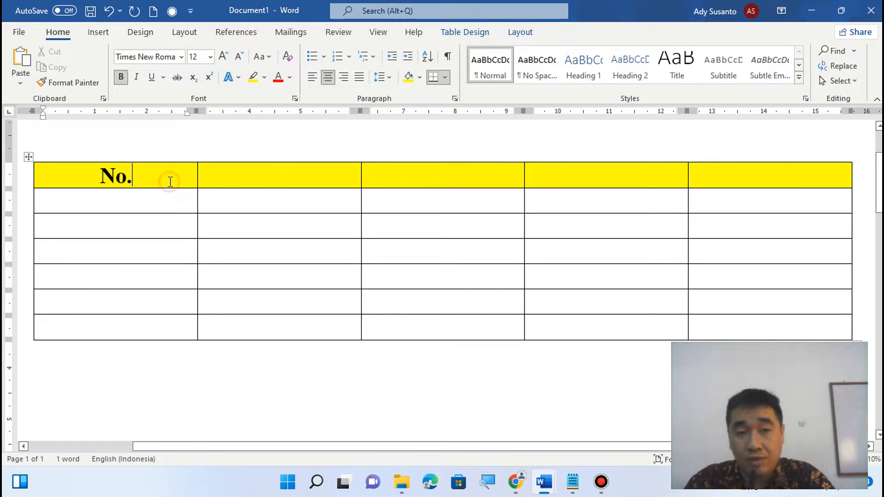
pyautogui.click(260, 171)
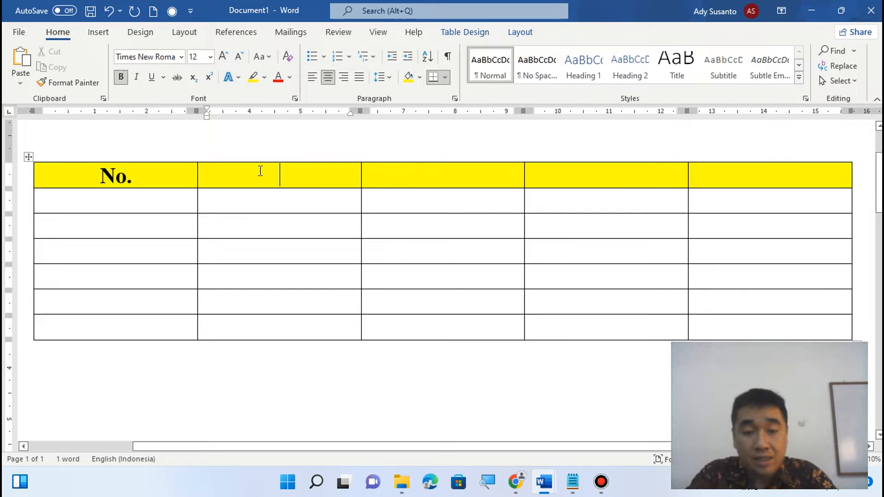
pyautogui.write('Nama')
pyautogui.press('Tab')
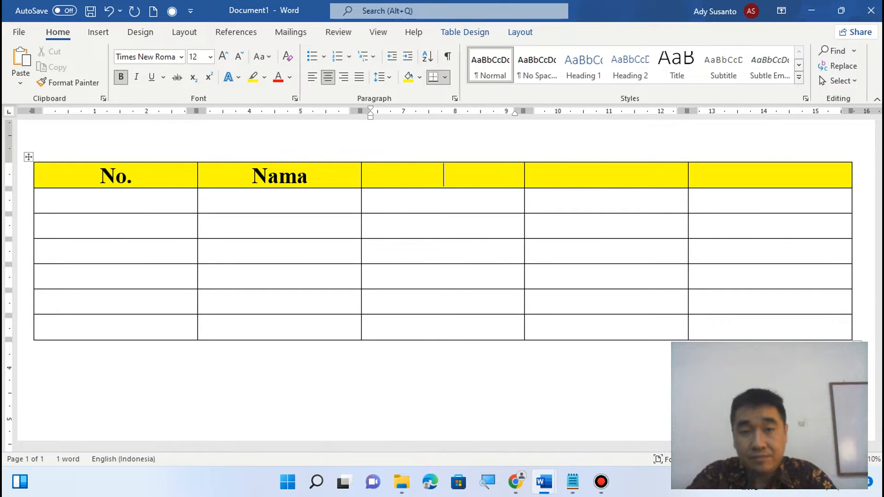
# Check the headings in the Tabel document, then fill the remaining header cells in Document1 with "IPA", "IPS" and "Matematika".
pyautogui.click(515, 486)
pyautogui.moveTo(544, 484)
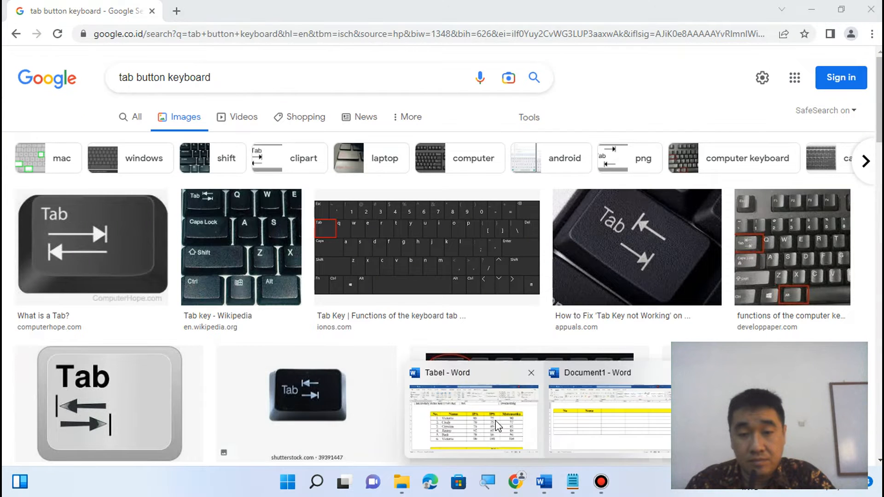
pyautogui.click(497, 426)
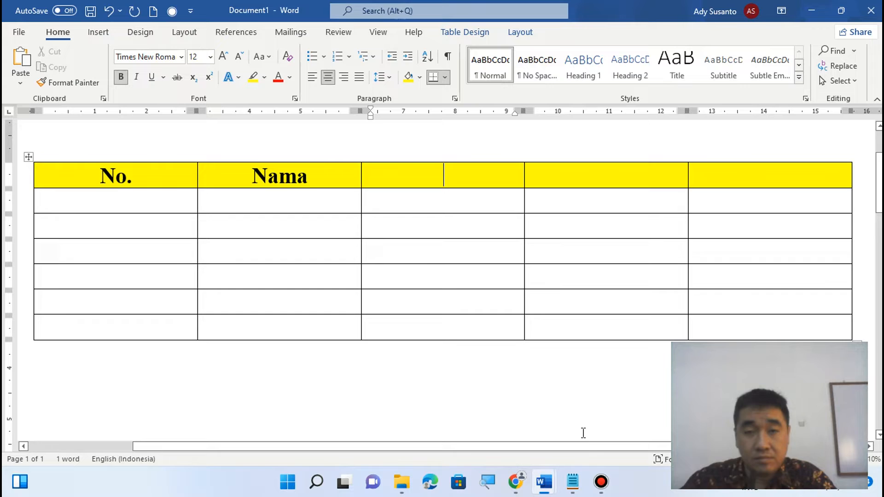
pyautogui.write('I')
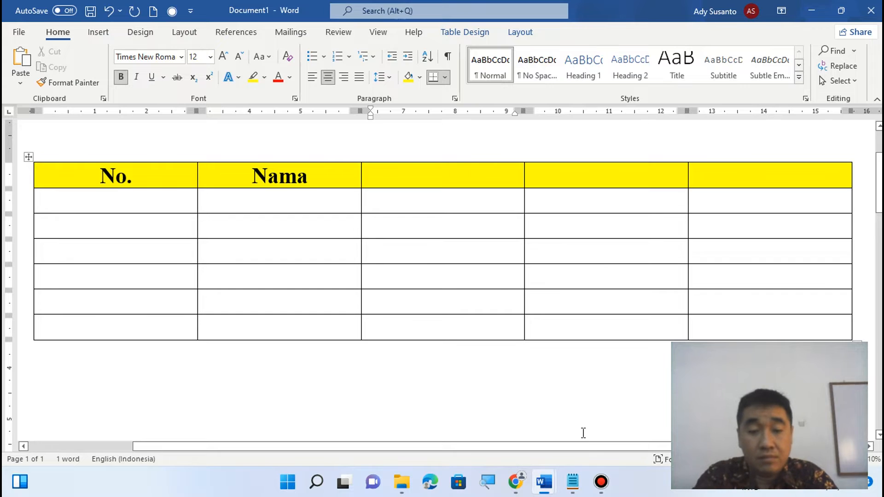
pyautogui.write('PA')
pyautogui.press('Tab')
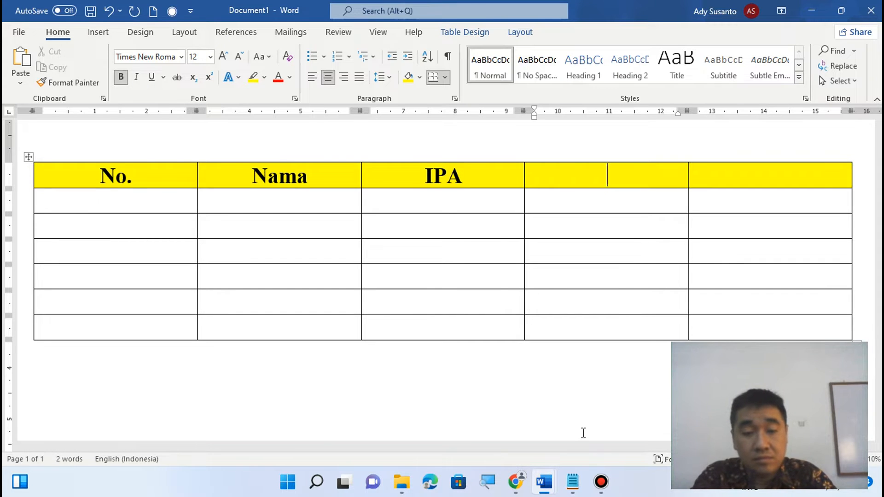
pyautogui.write('IPS')
pyautogui.press('Tab')
pyautogui.write('M')
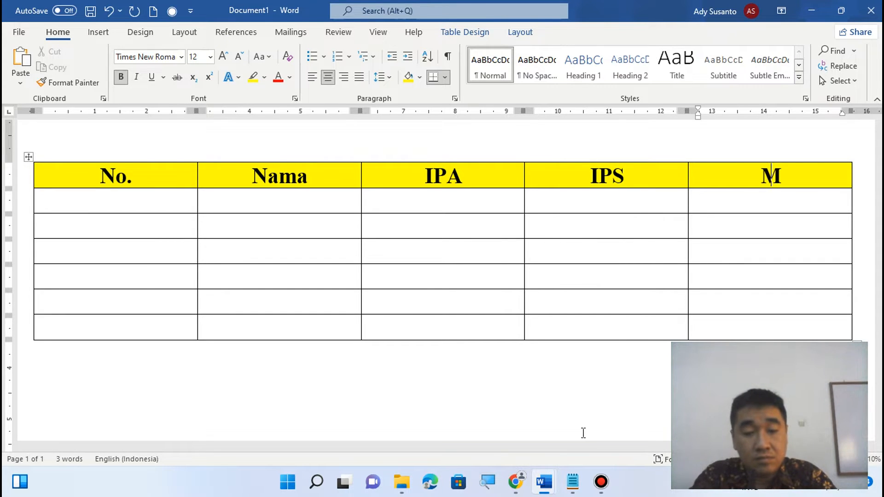
pyautogui.write('atematika')
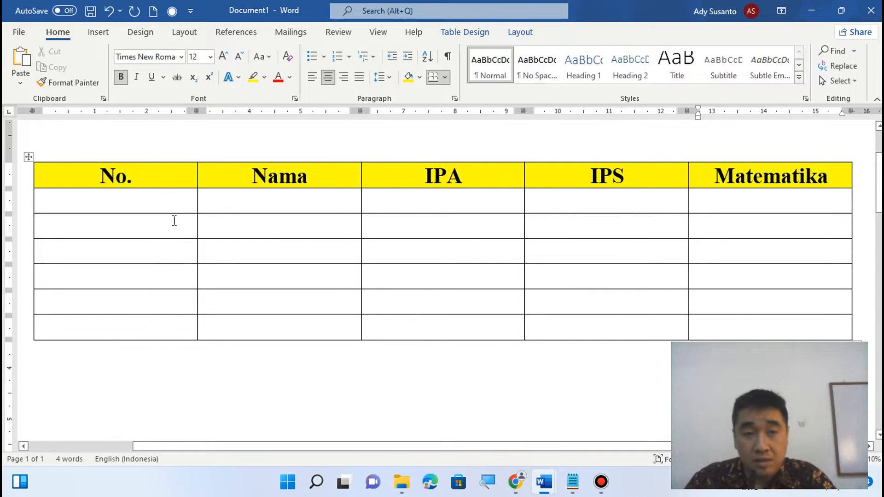
# Compare the column widths and layout of the sample score table in the Tabel document with the table in Document1.
pyautogui.moveTo(542, 488)
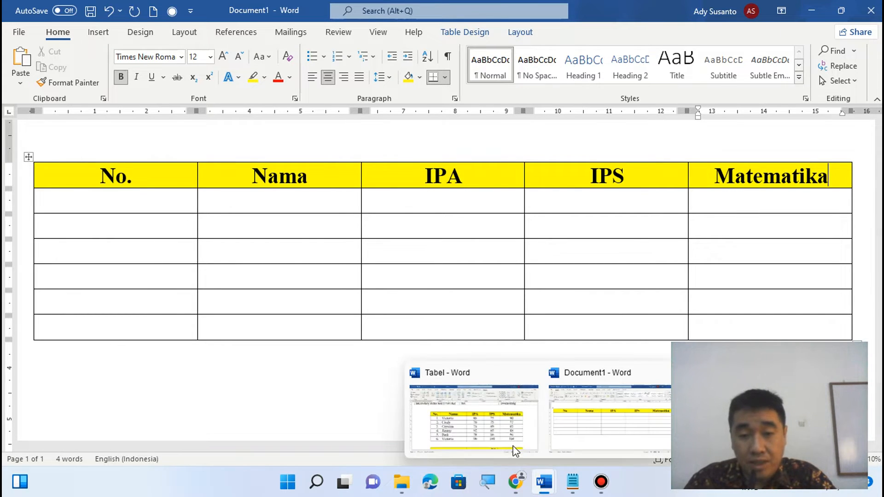
pyautogui.click(489, 423)
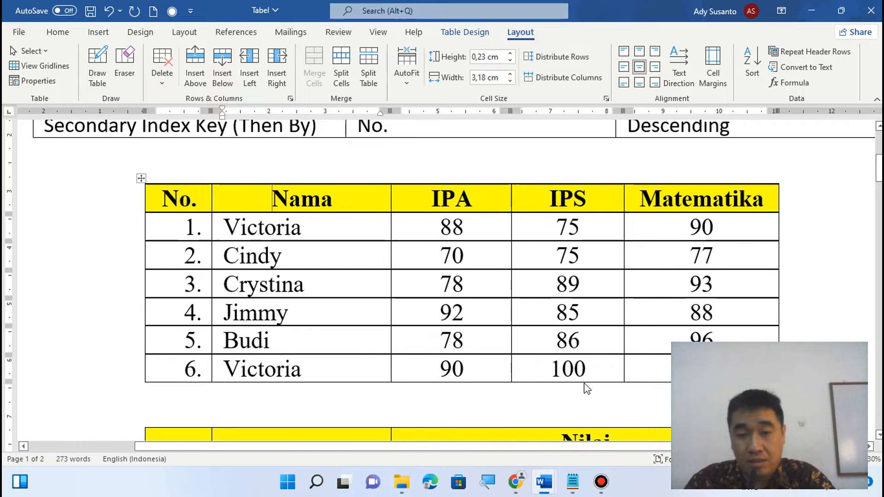
pyautogui.moveTo(544, 482)
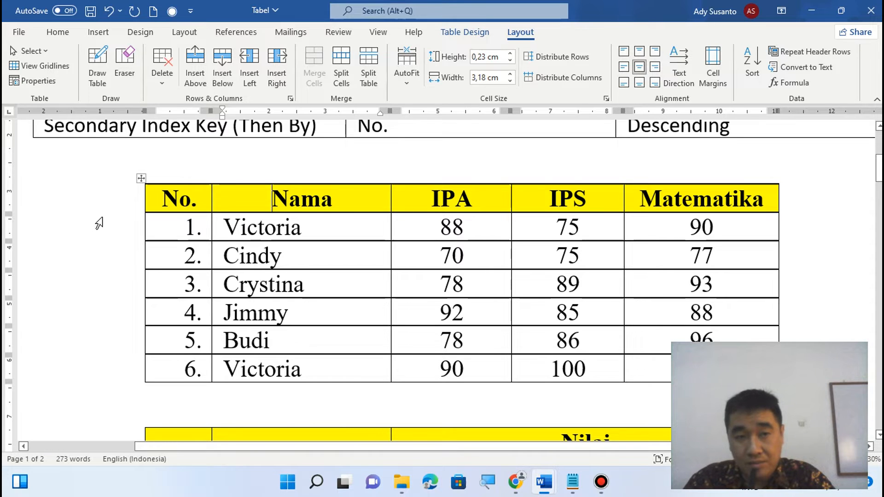
pyautogui.click(543, 482)
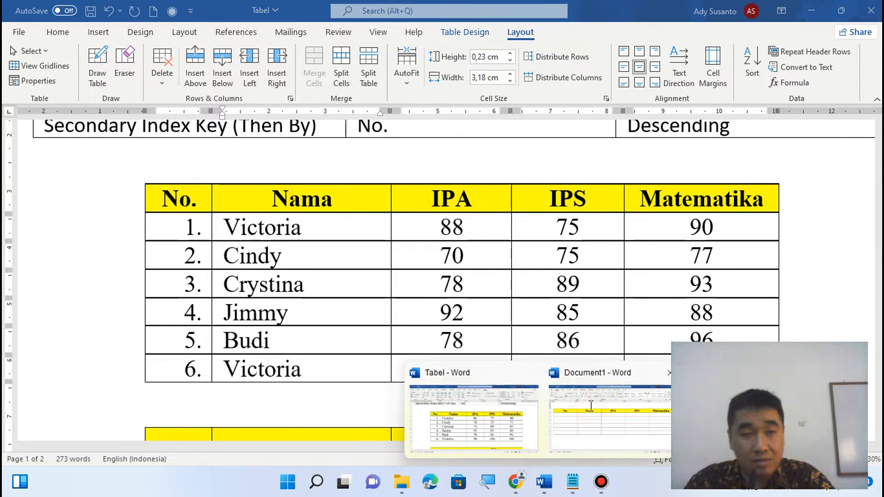
pyautogui.click(591, 404)
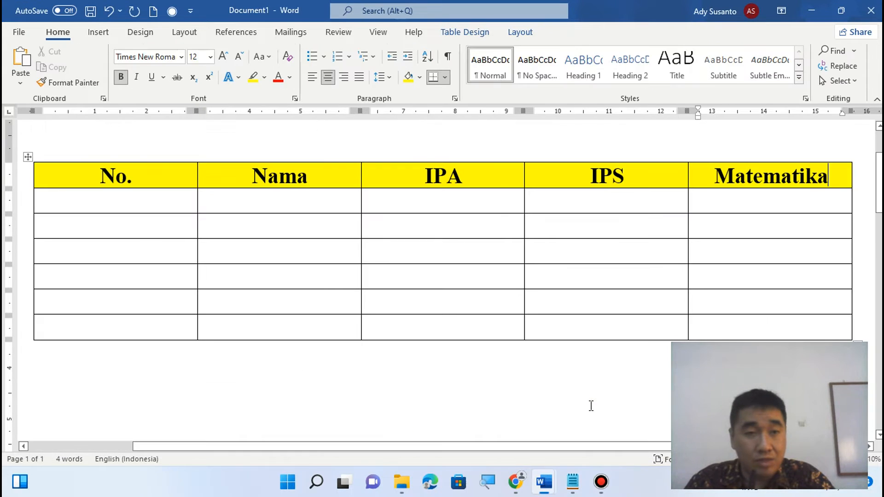
pyautogui.click(546, 480)
pyautogui.click(498, 418)
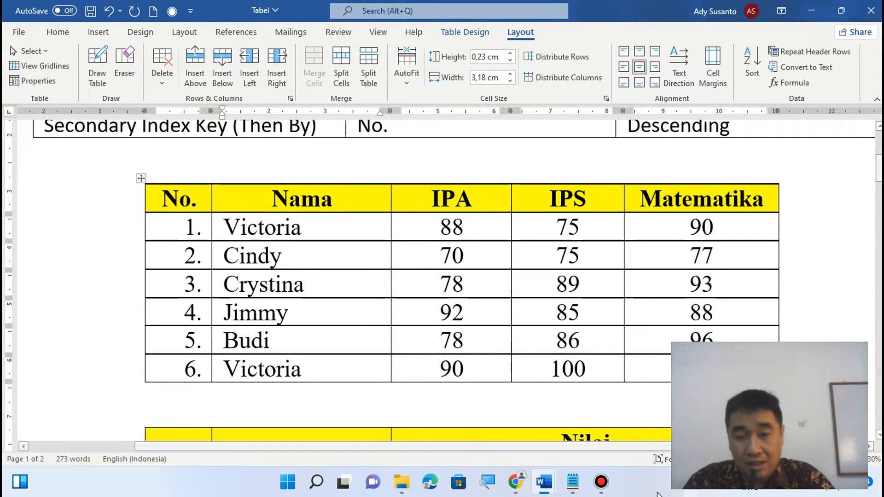
pyautogui.click(544, 482)
pyautogui.click(594, 423)
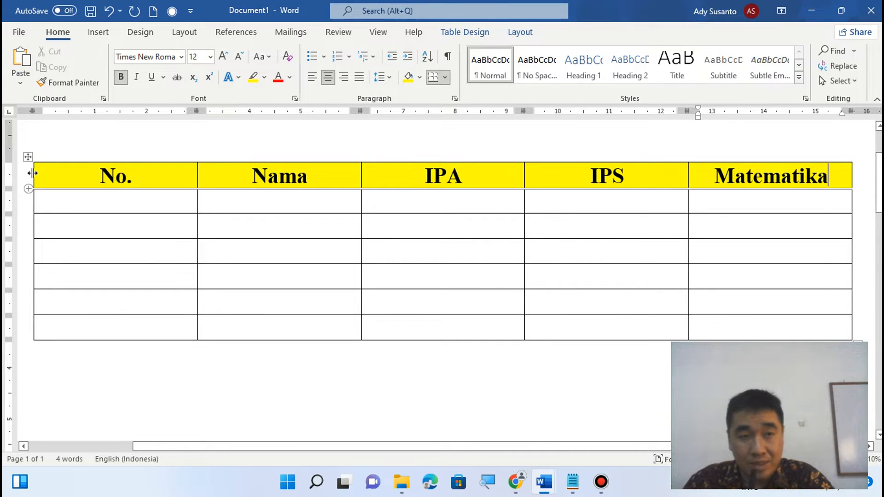
# Narrow the No. column to about 1.2 cm and reduce the IPA, IPS and Matematika columns to suit their headings.
pyautogui.click(488, 483)
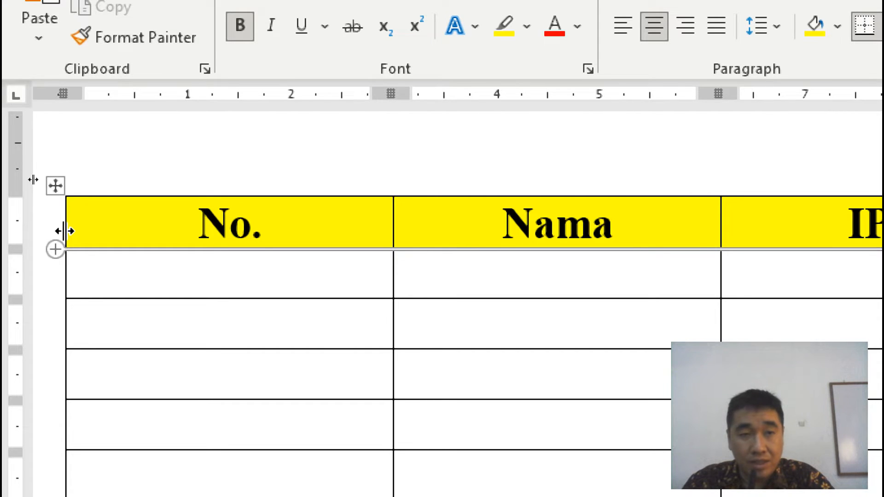
pyautogui.moveTo(64, 231); pyautogui.dragTo(272, 243)
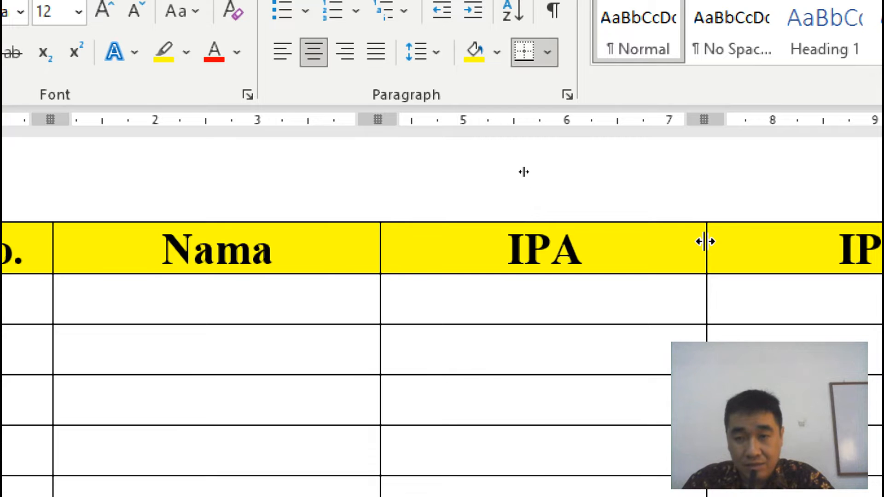
pyautogui.moveTo(703, 240); pyautogui.dragTo(570, 262)
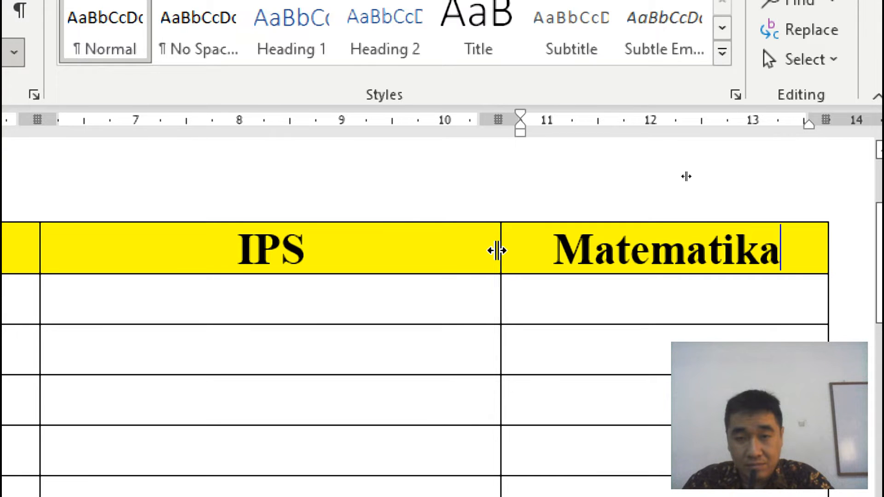
pyautogui.moveTo(491, 250); pyautogui.dragTo(194, 264)
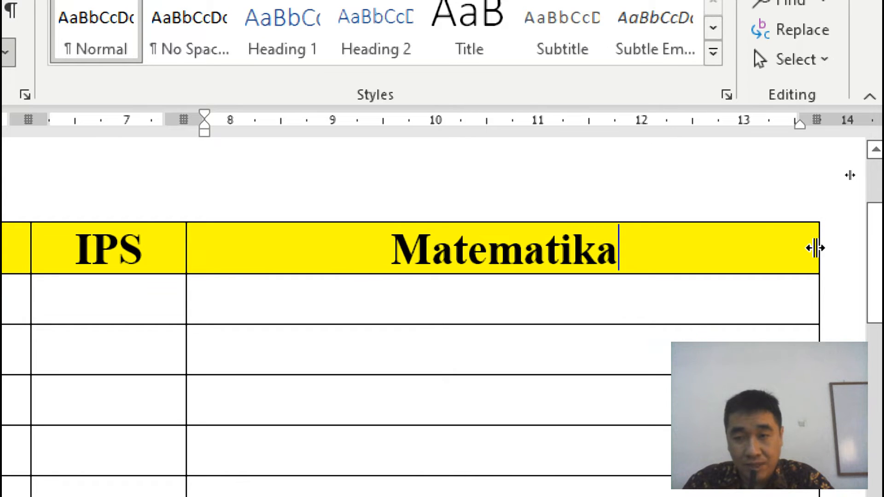
pyautogui.moveTo(815, 247); pyautogui.dragTo(475, 262)
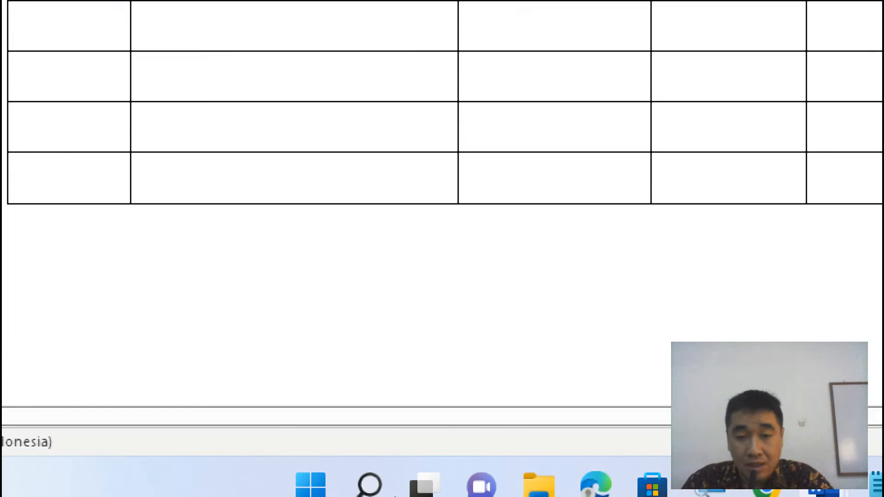
pyautogui.moveTo(709, 467)
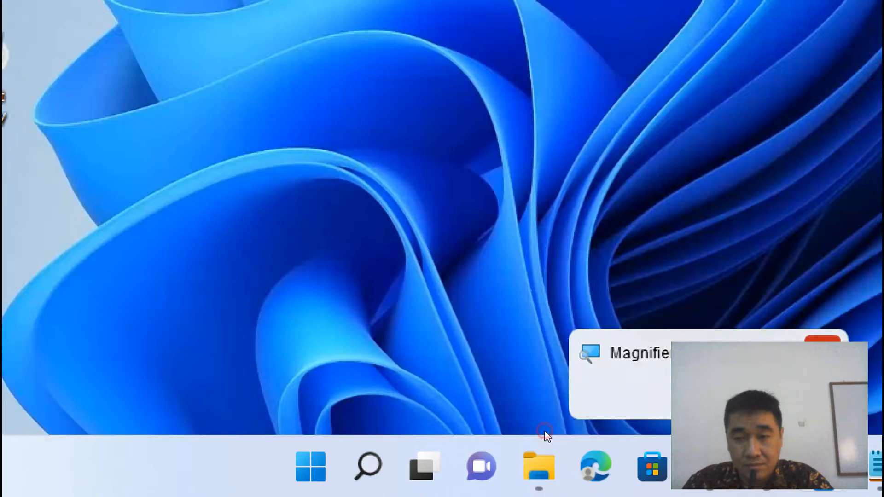
pyautogui.click(544, 431)
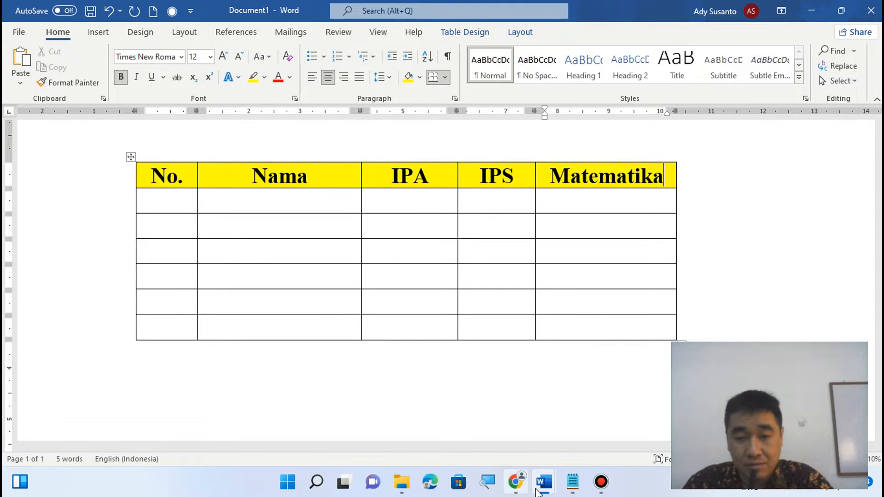
# Check the number column's alignment in the Tabel document, then apply Align Center Right to the six cells below No. in Document1.
pyautogui.moveTo(540, 487)
pyautogui.click(508, 430)
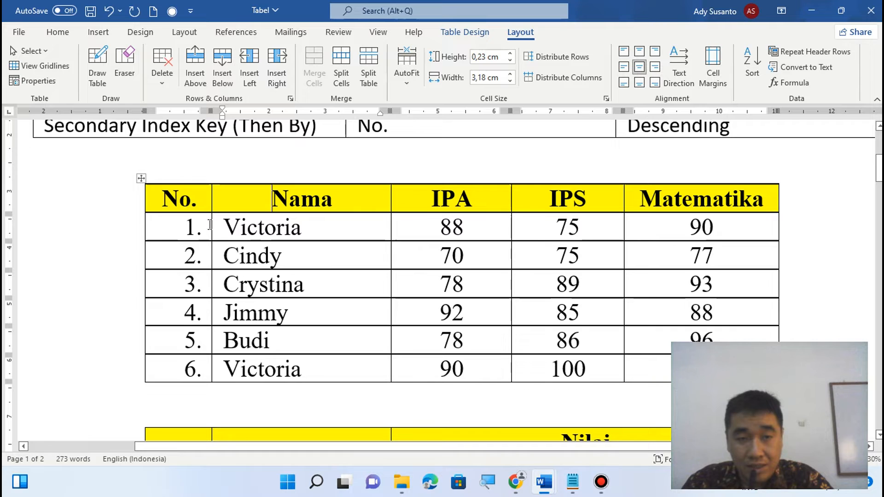
pyautogui.moveTo(195, 224); pyautogui.dragTo(203, 372)
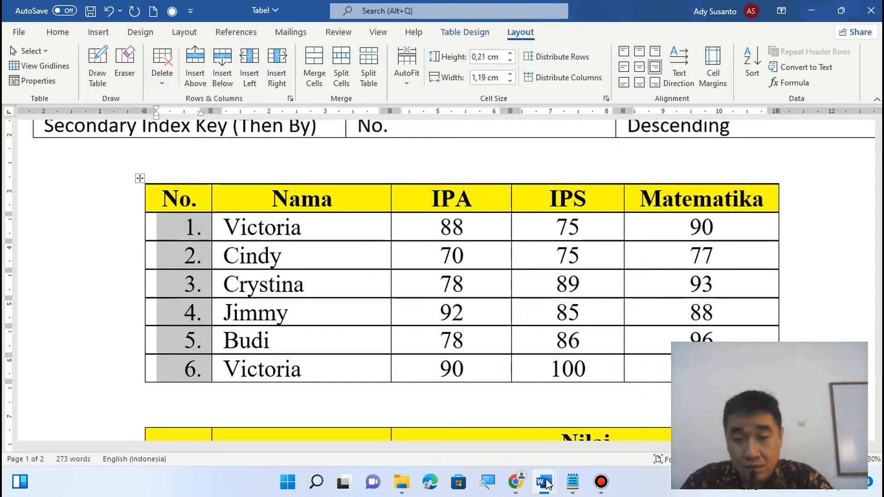
pyautogui.moveTo(544, 481)
pyautogui.click(601, 417)
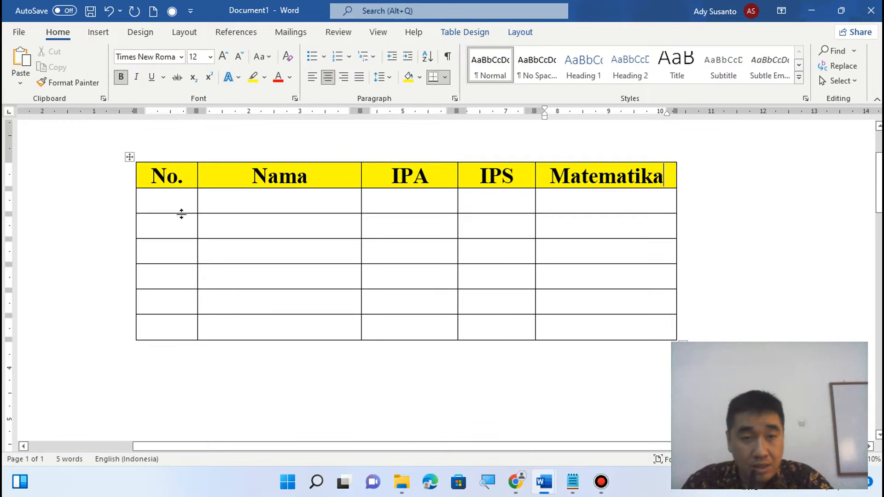
pyautogui.moveTo(176, 294); pyautogui.dragTo(175, 339)
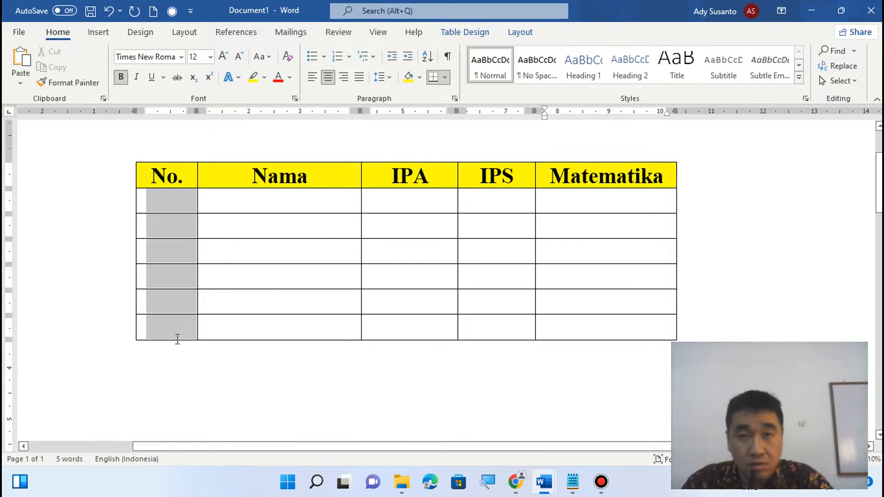
pyautogui.click(520, 34)
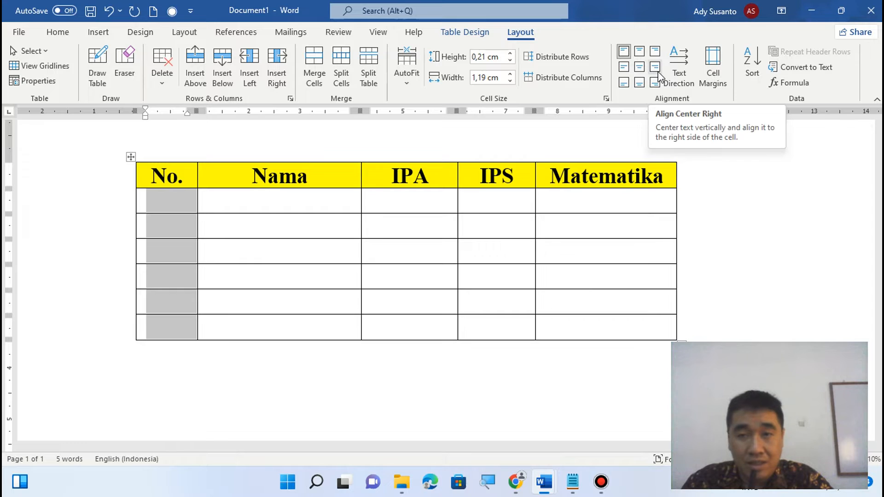
pyautogui.click(657, 72)
# Number the six rows below the No. heading from "1." to "6.".
pyautogui.click(177, 200)
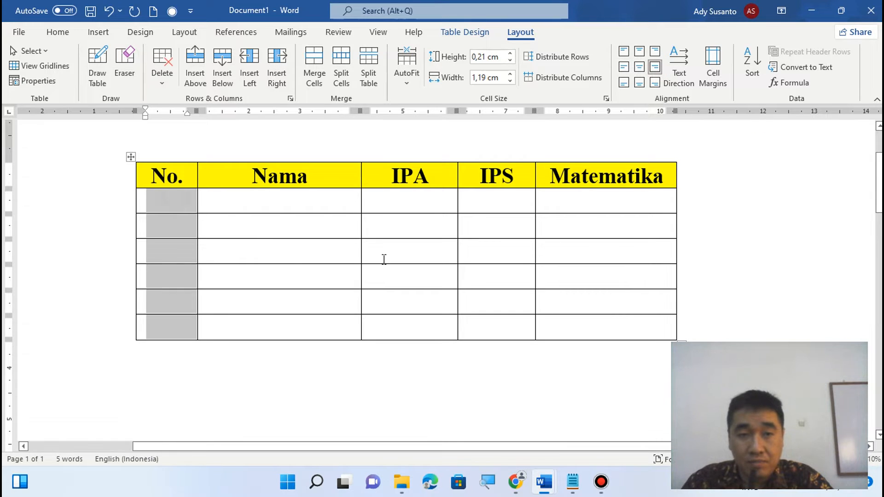
pyautogui.write('1')
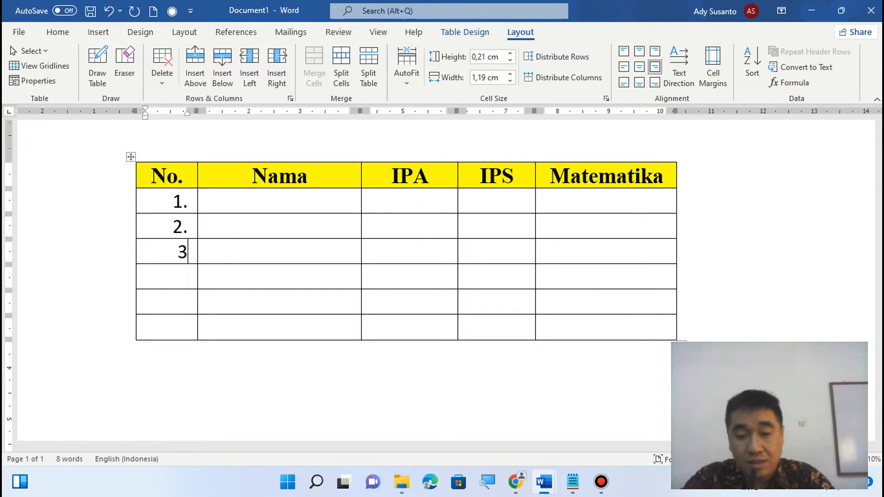
pyautogui.write('. ')
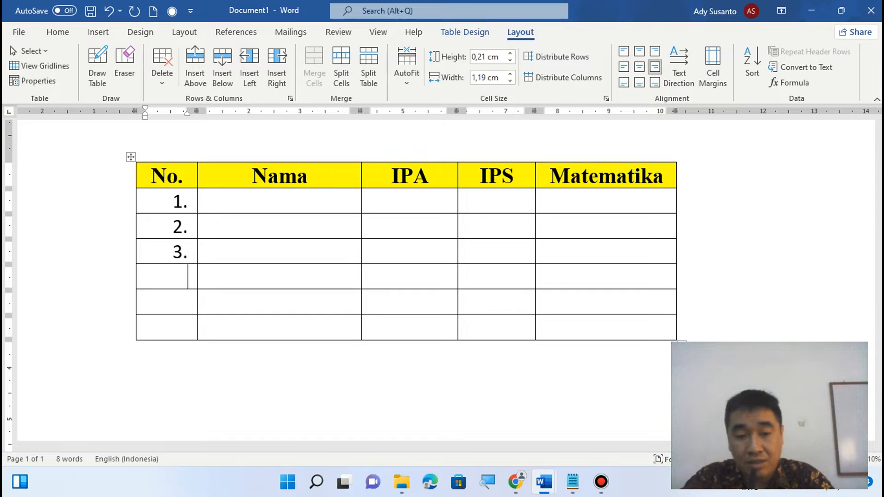
pyautogui.write('4. ')
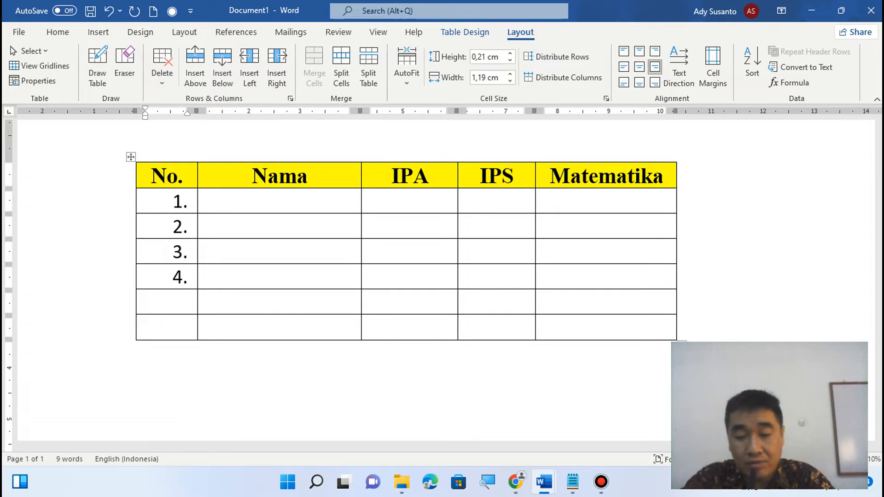
pyautogui.write('5')
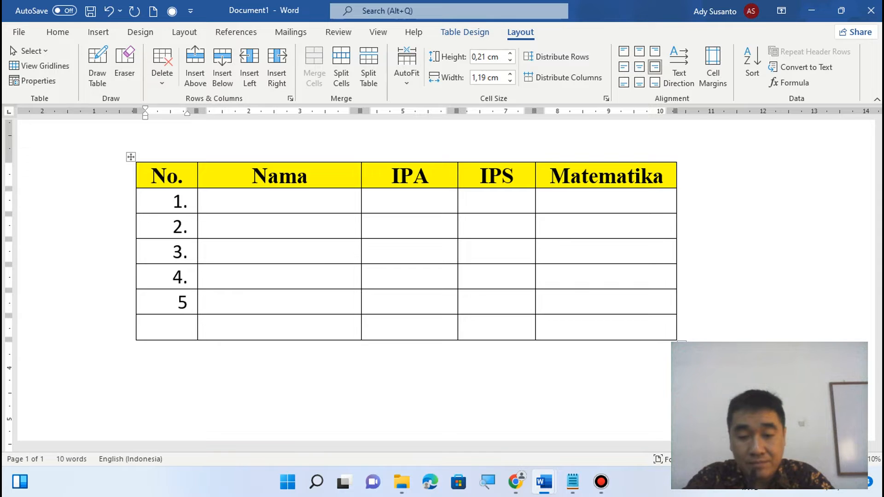
pyautogui.write('.')
pyautogui.press('Down')
pyautogui.write('6')
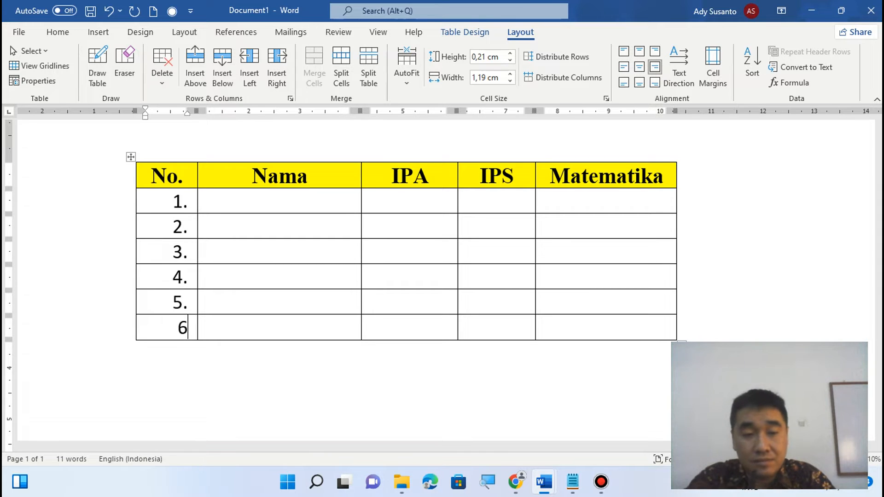
pyautogui.write('.')
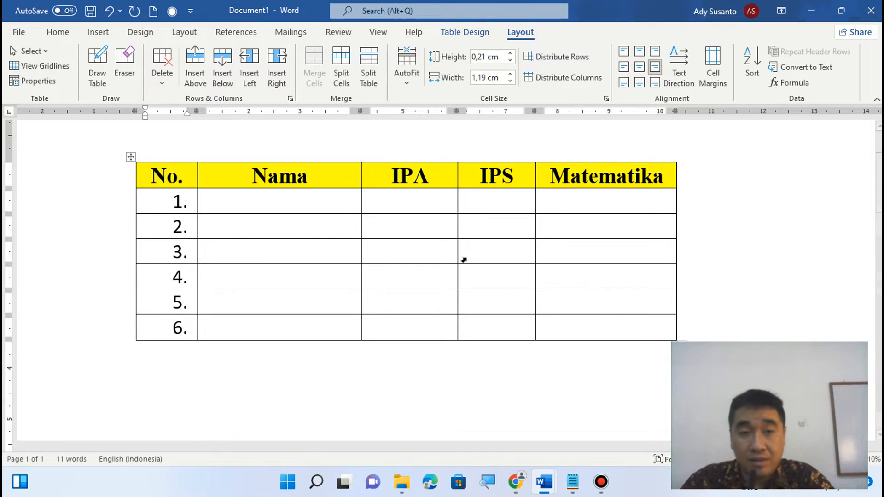
# Check the Nama column's alignment in the Tabel document, then apply Align Center Left to the six cells below Nama in Document1.
pyautogui.click(336, 205)
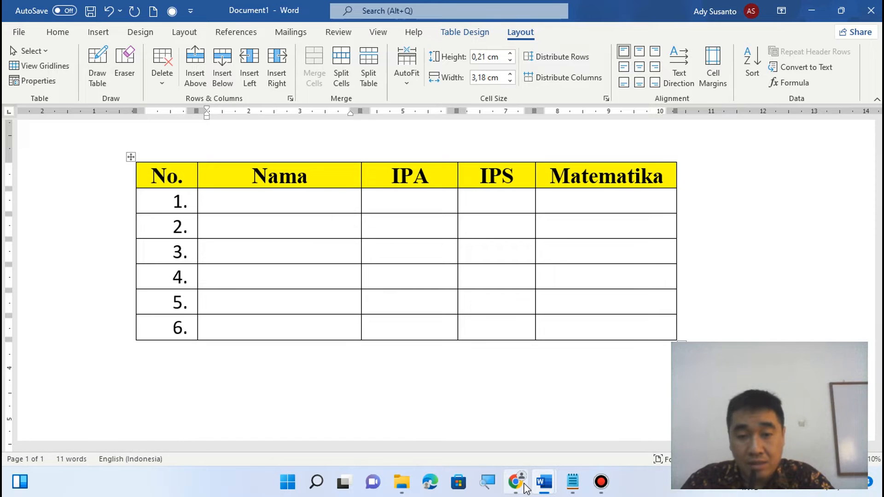
pyautogui.moveTo(544, 481)
pyautogui.click(506, 419)
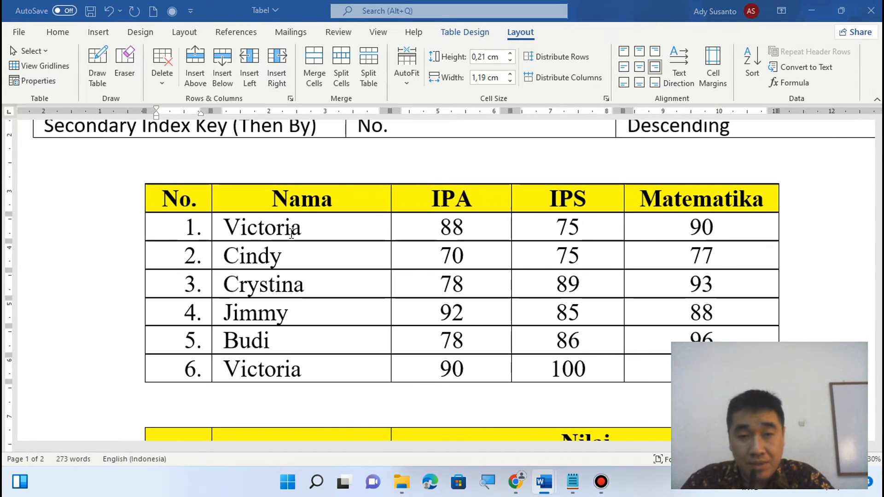
pyautogui.moveTo(278, 224); pyautogui.dragTo(297, 371)
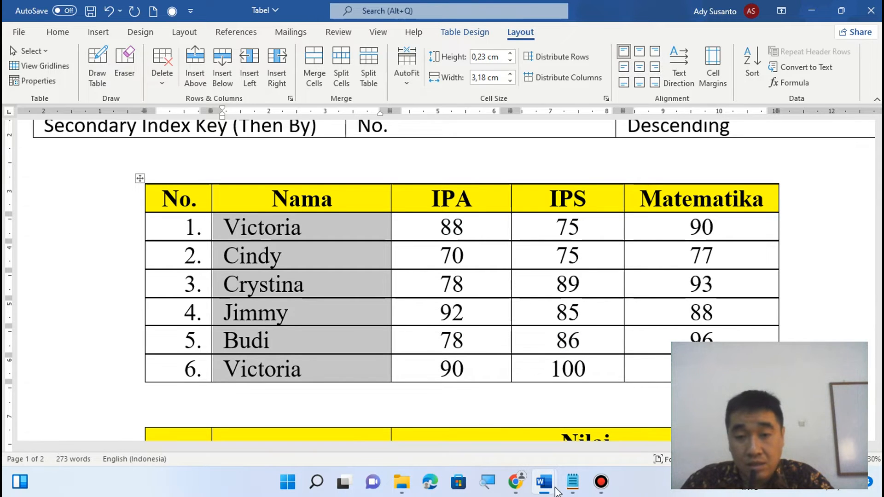
pyautogui.moveTo(550, 486)
pyautogui.click(588, 415)
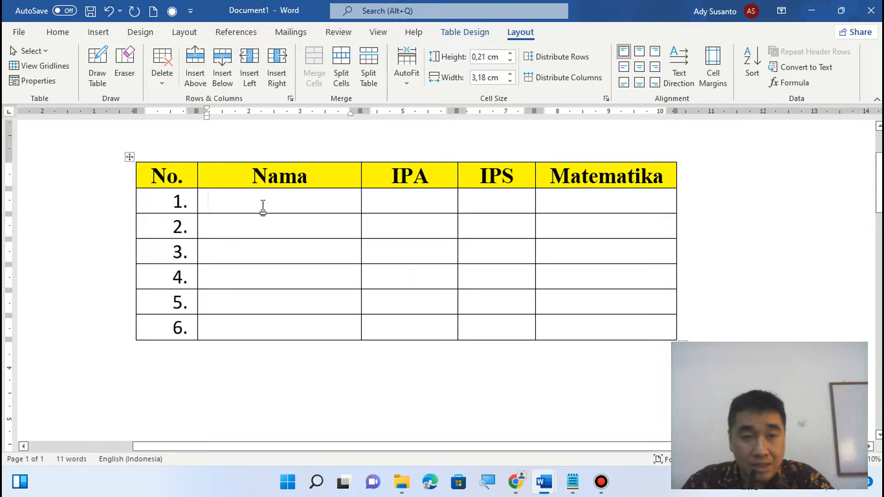
pyautogui.moveTo(260, 203); pyautogui.dragTo(259, 327)
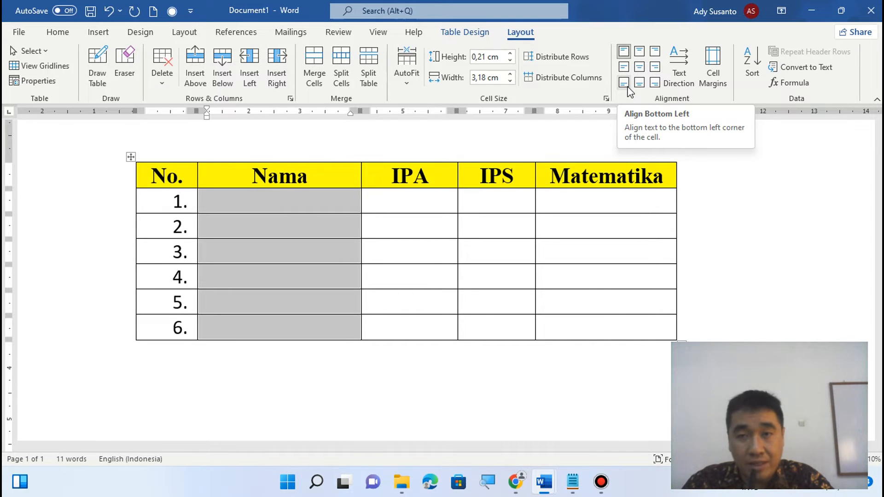
pyautogui.click(627, 69)
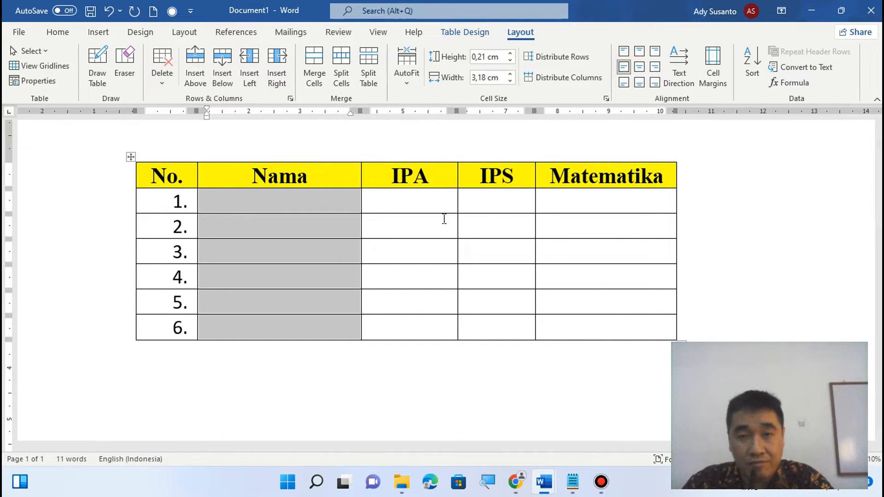
# Look up the names in the Tabel document and enter the first three in rows 1 to 3 of Document1's Nama column.
pyautogui.click(287, 214)
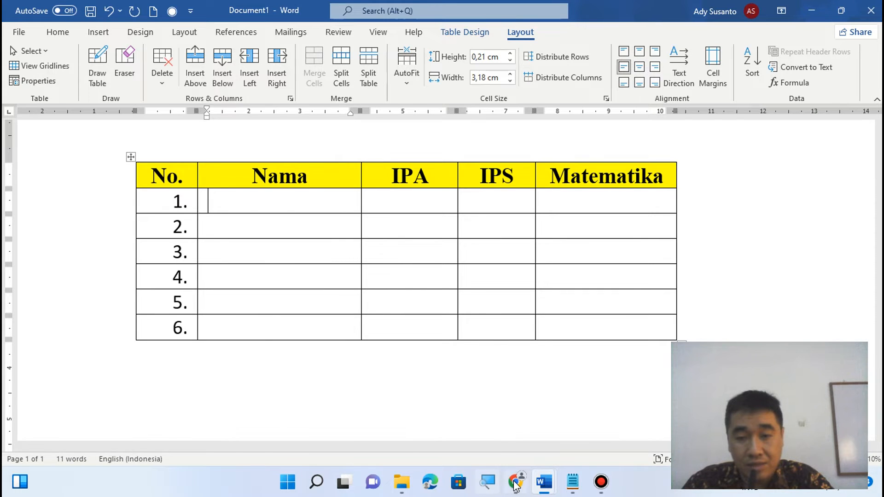
pyautogui.click(539, 482)
pyautogui.click(470, 426)
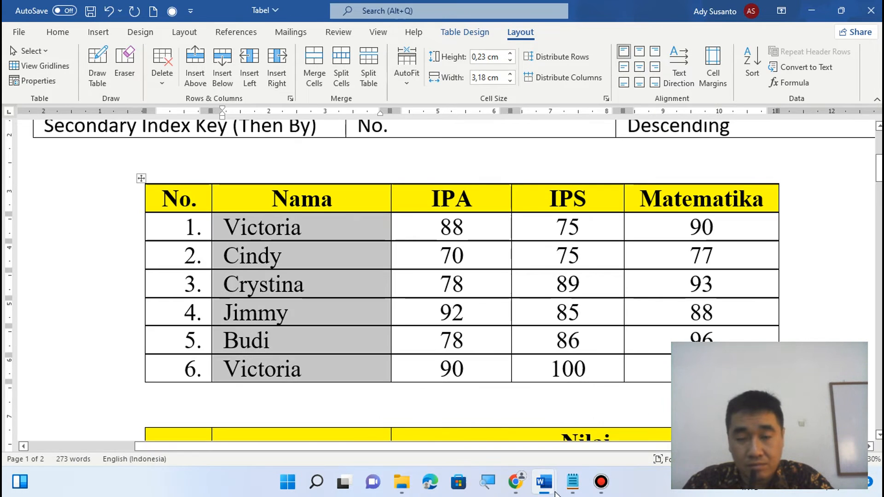
pyautogui.moveTo(566, 489)
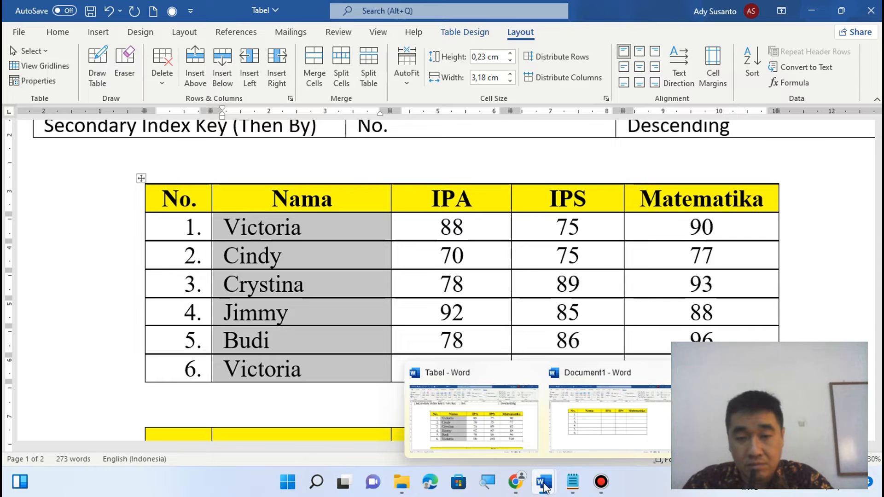
pyautogui.click(572, 423)
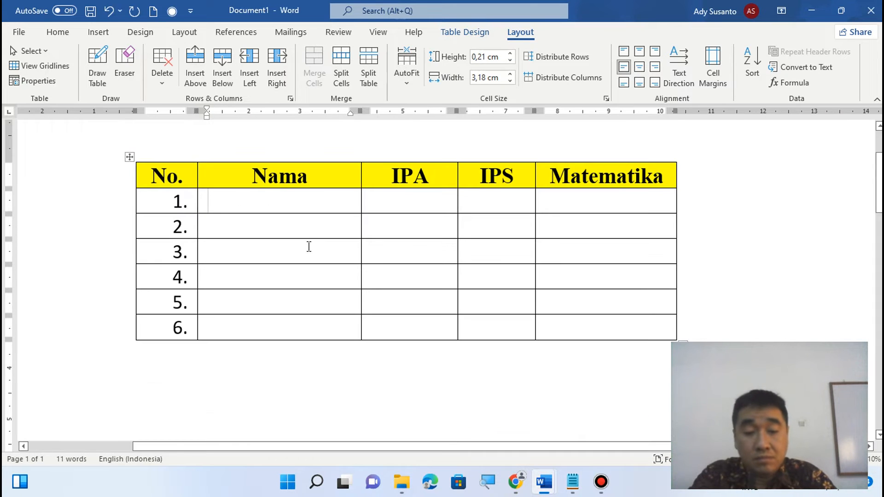
pyautogui.write('Victorria')
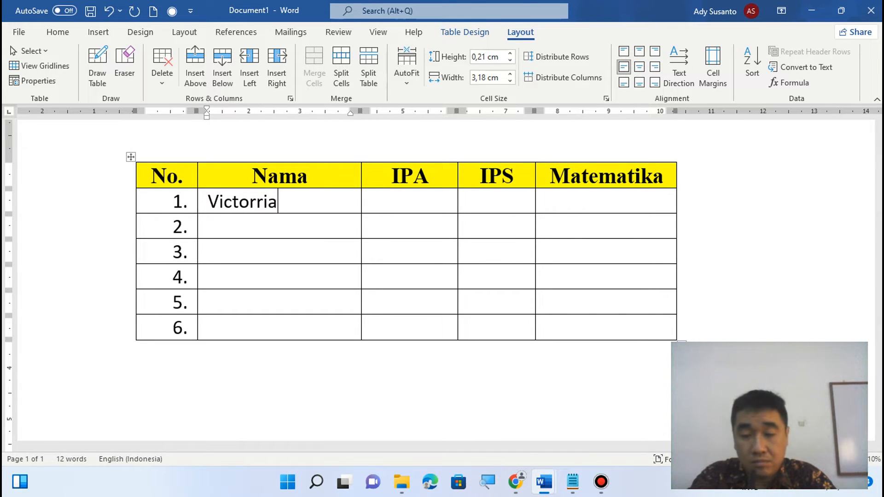
pyautogui.press('BackSpace')
pyautogui.press('BackSpace')
pyautogui.press('BackSpace')
pyautogui.write('ia')
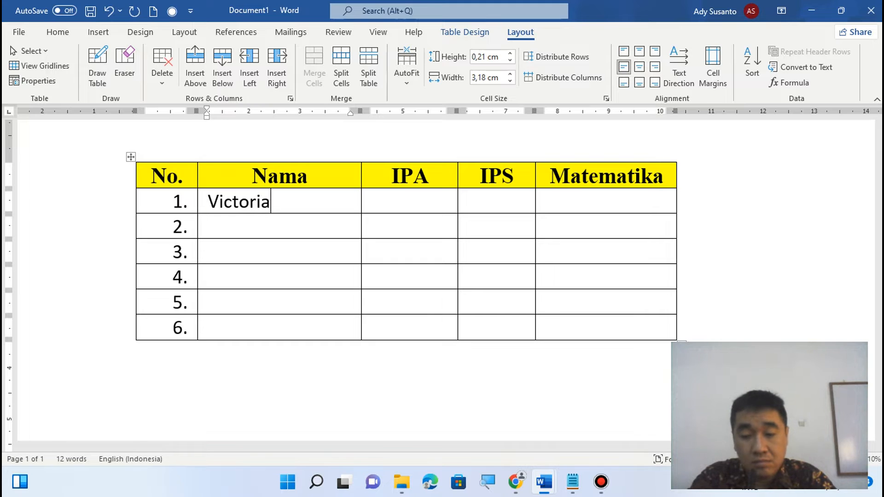
pyautogui.write('Cindy')
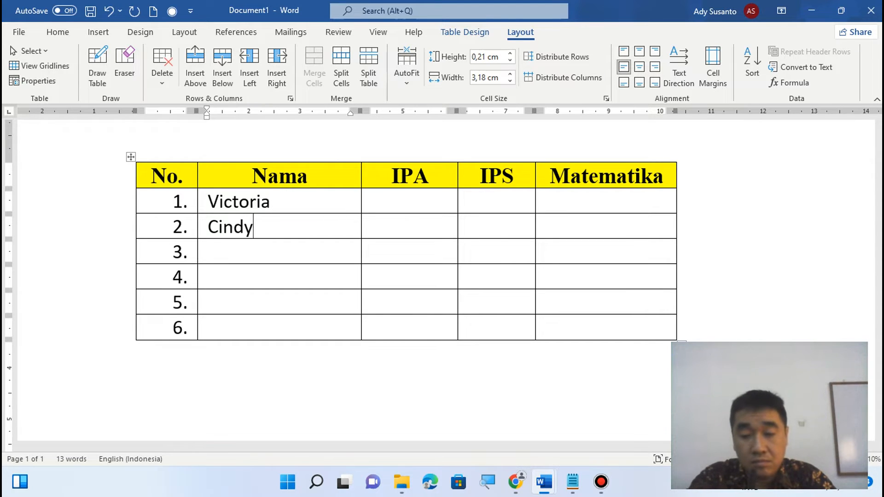
pyautogui.write('Crysti')
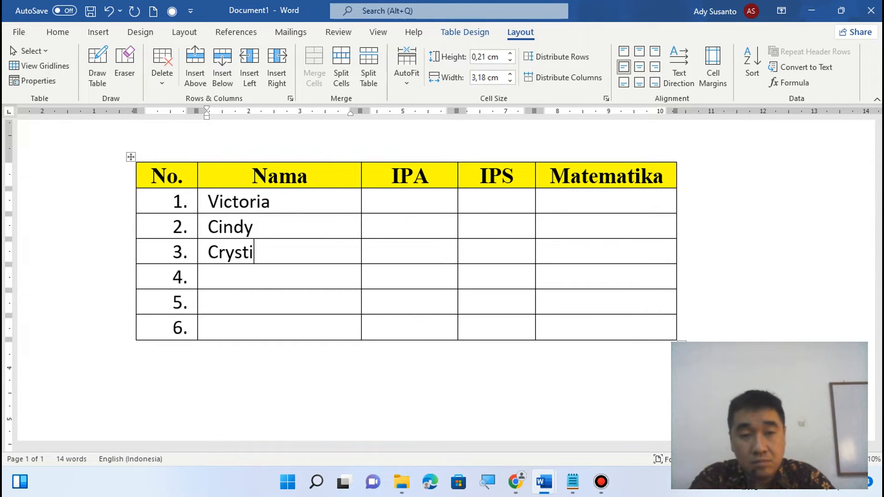
pyautogui.write('na')
pyautogui.press('Down')
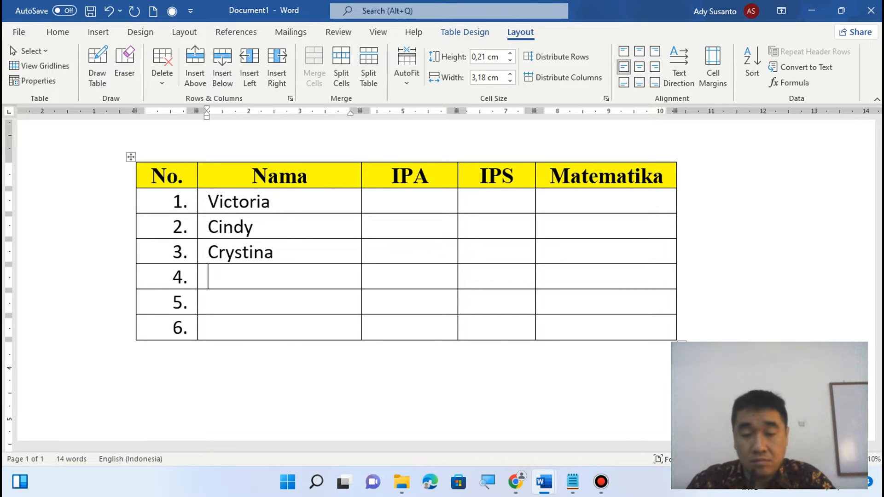
# Check the remaining names in the Tabel document and enter them in rows 4 to 6 of Document1's Nama column.
pyautogui.moveTo(541, 482)
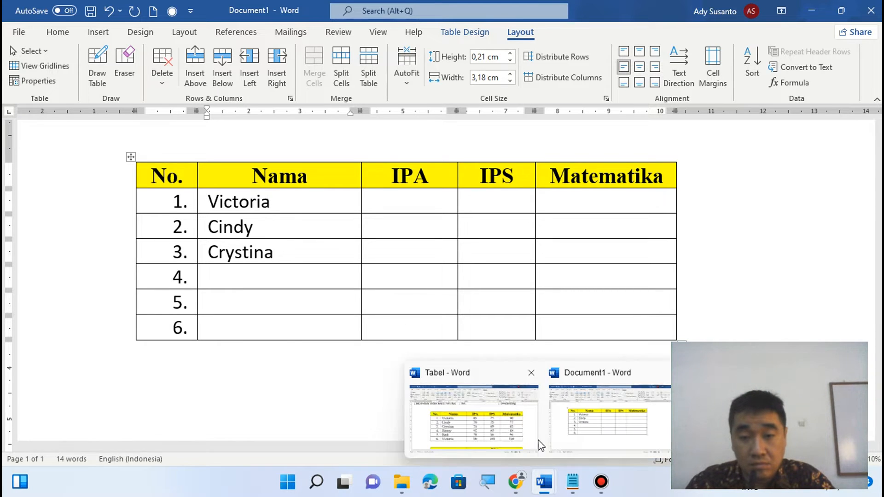
pyautogui.click(525, 428)
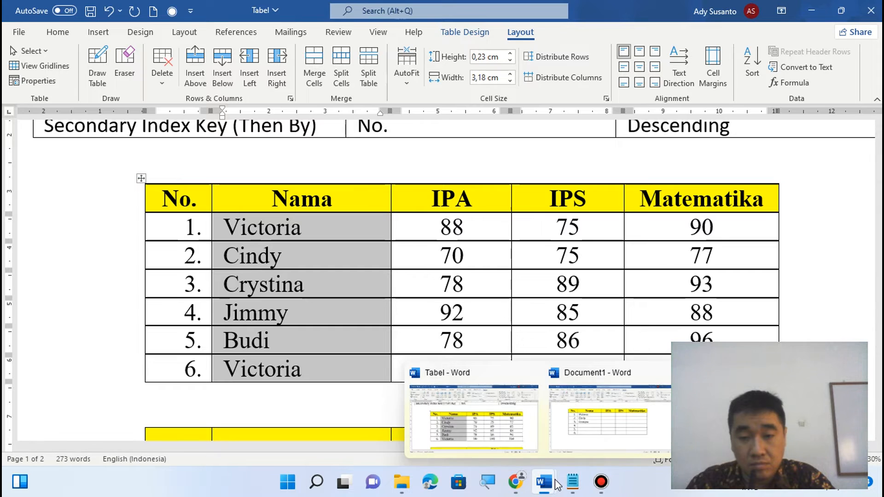
pyautogui.click(580, 434)
pyautogui.write('Ji')
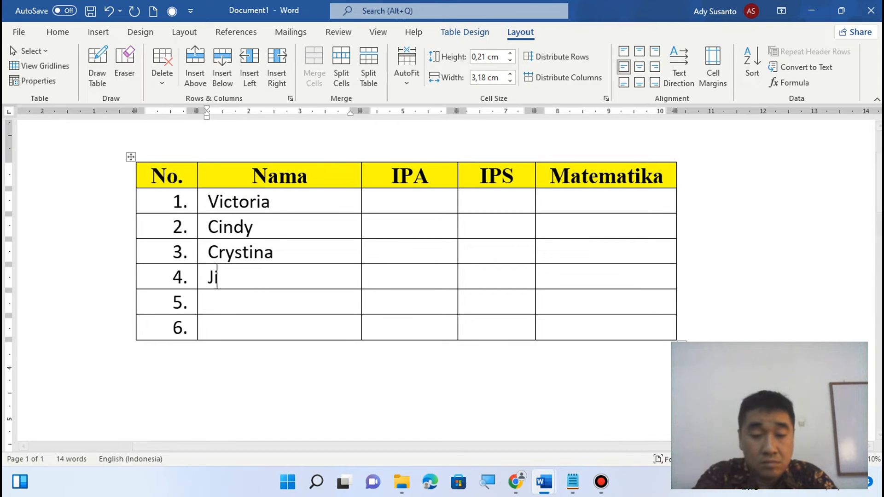
pyautogui.write('mmy B')
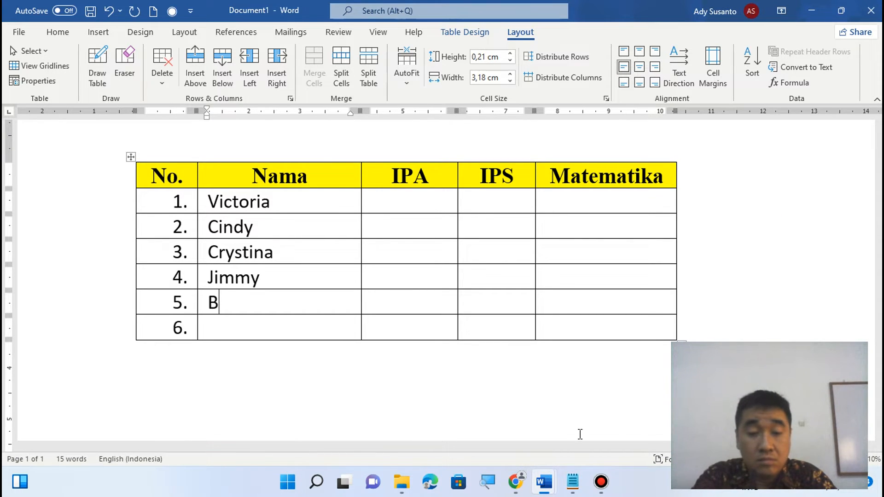
pyautogui.write('udi Victoria')
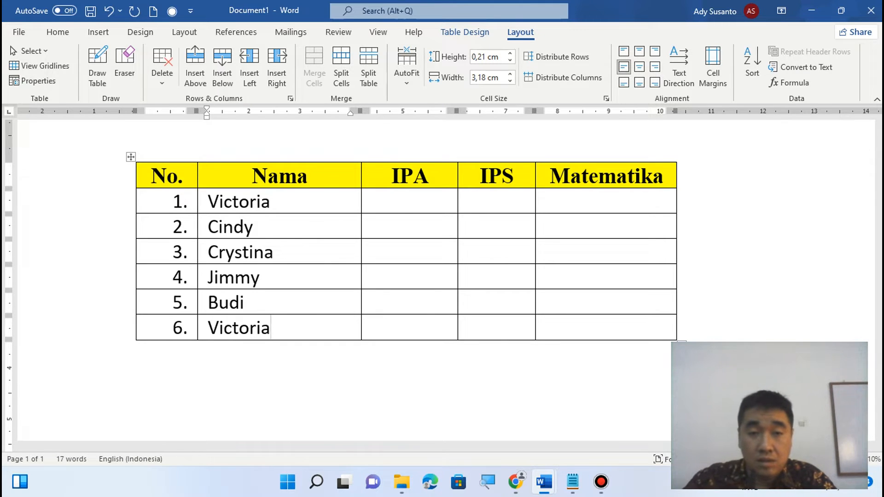
# Check the score cells' alignment in the Tabel document, then apply Align Center to the cells below IPA, IPS and Matematika in Document1.
pyautogui.click(415, 203)
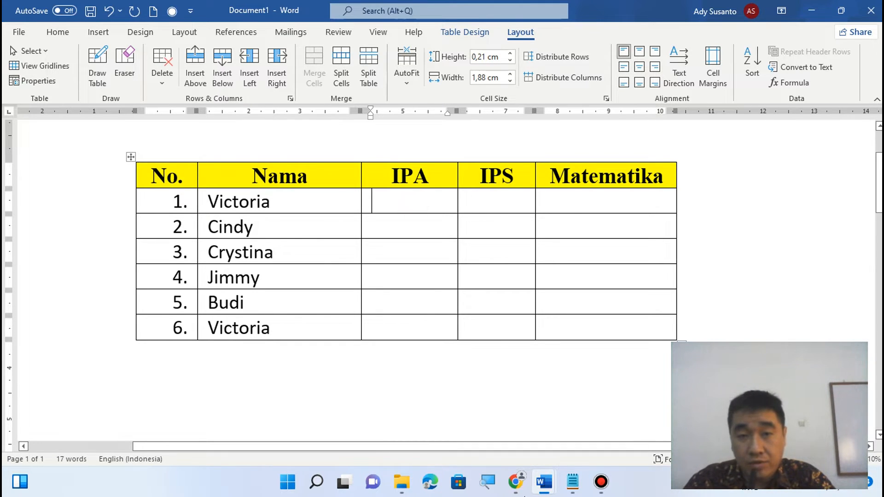
pyautogui.moveTo(543, 482)
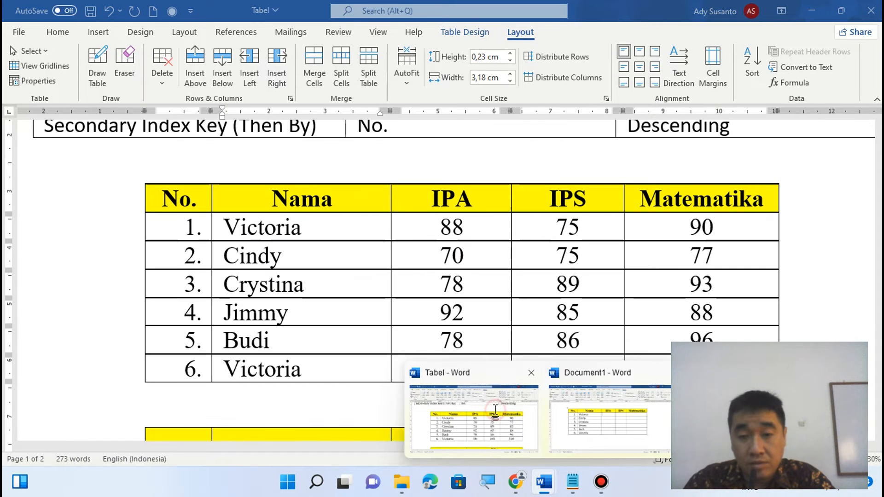
pyautogui.click(503, 412)
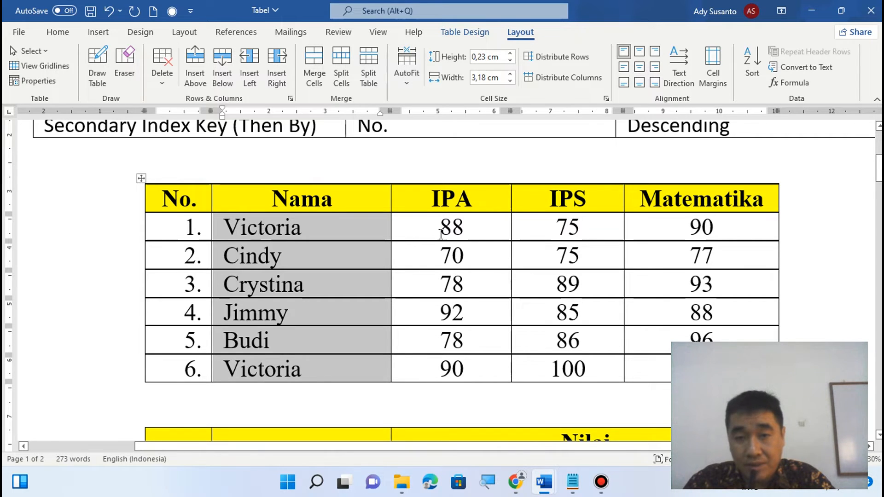
pyautogui.moveTo(429, 230); pyautogui.dragTo(704, 368)
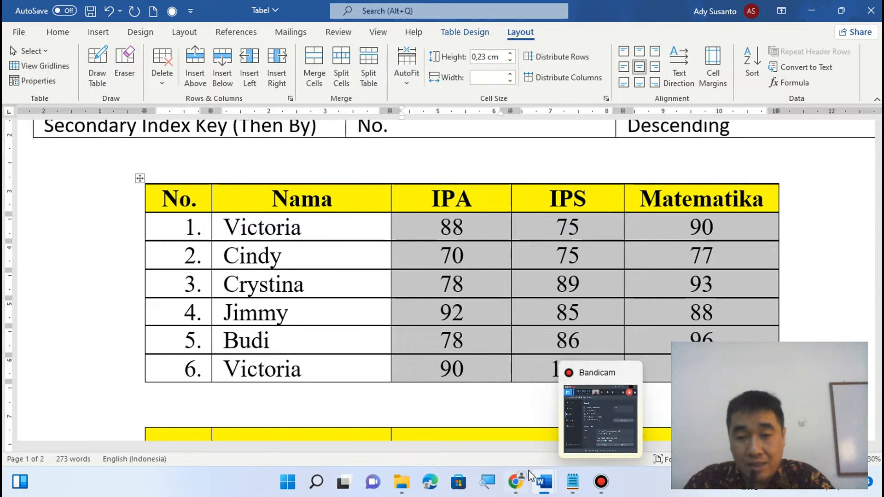
pyautogui.moveTo(544, 488)
pyautogui.click(607, 414)
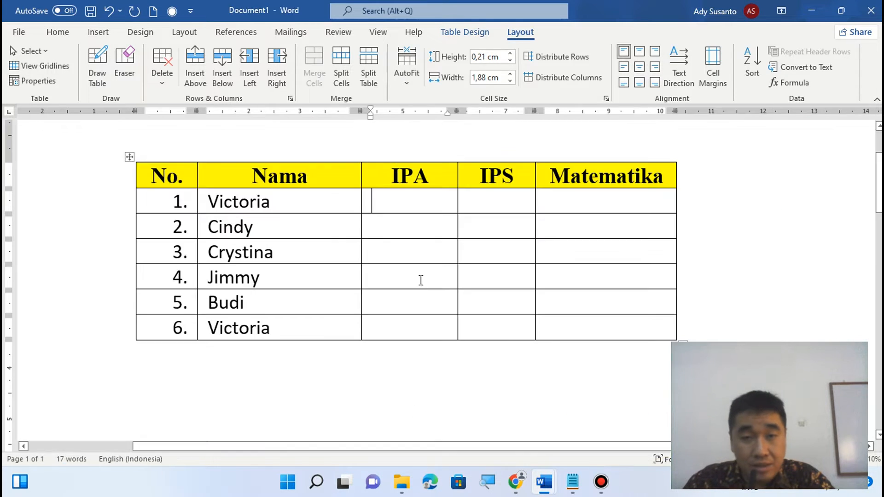
pyautogui.moveTo(402, 201); pyautogui.dragTo(603, 330)
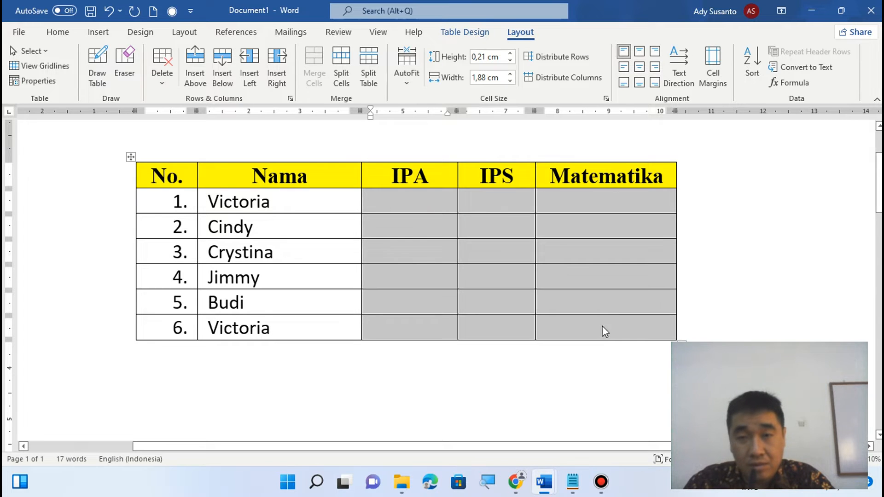
pyautogui.click(639, 68)
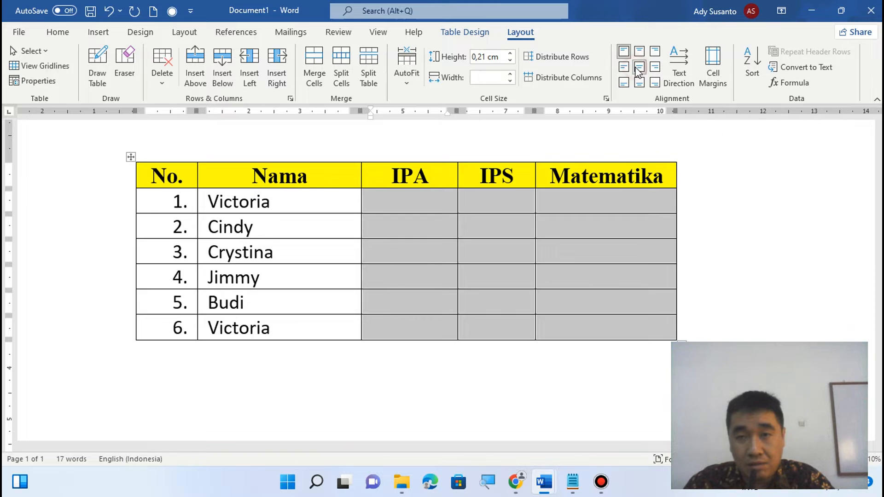
# Look up the IPA scores in the Tabel document and enter 88, 70 and 78 in rows 1 to 3 of Document1's IPA column.
pyautogui.click(425, 203)
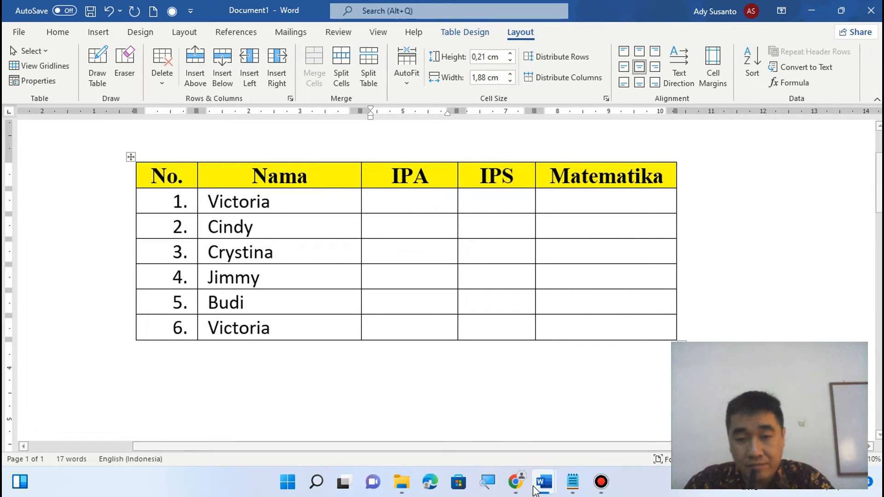
pyautogui.moveTo(544, 482)
pyautogui.click(474, 415)
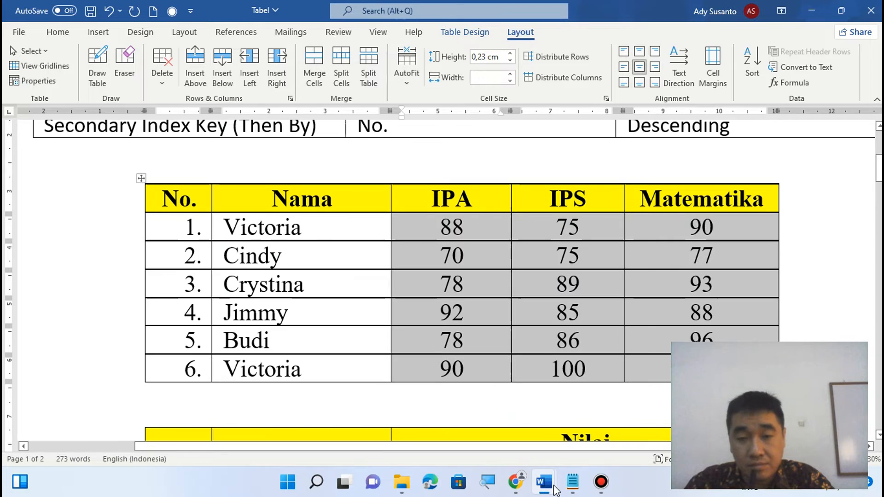
pyautogui.click(611, 374)
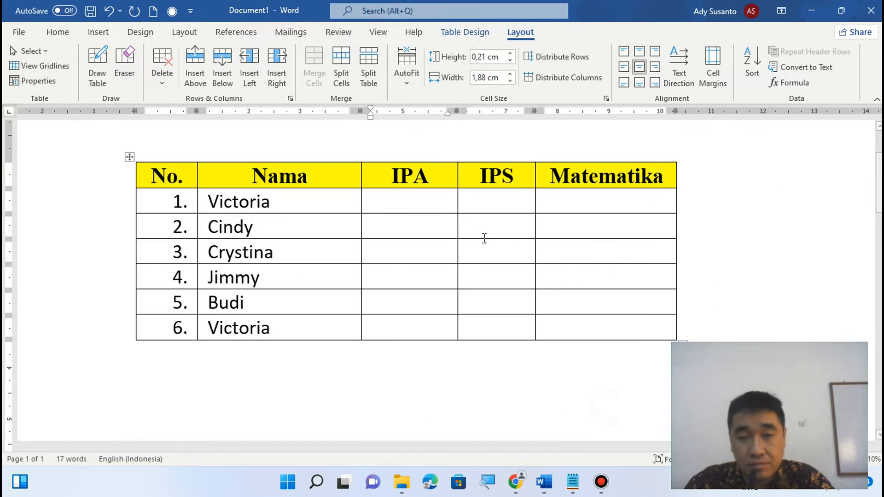
pyautogui.write('88')
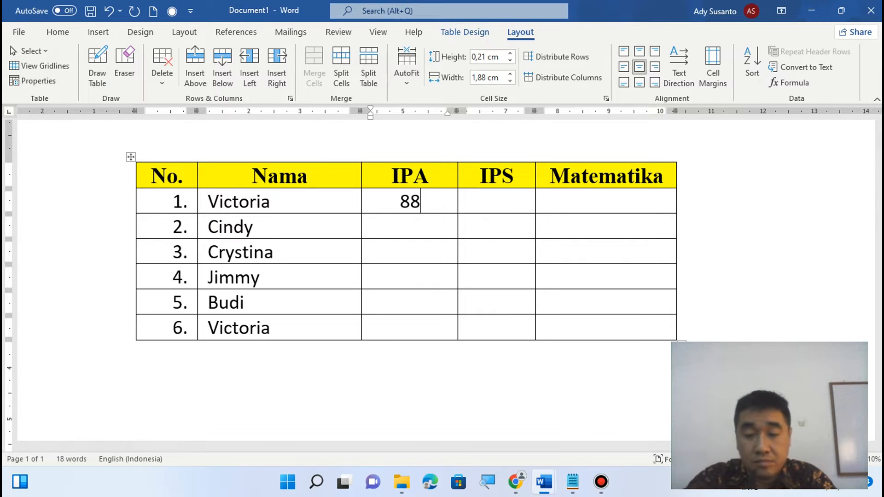
pyautogui.press('Down')
pyautogui.write('70')
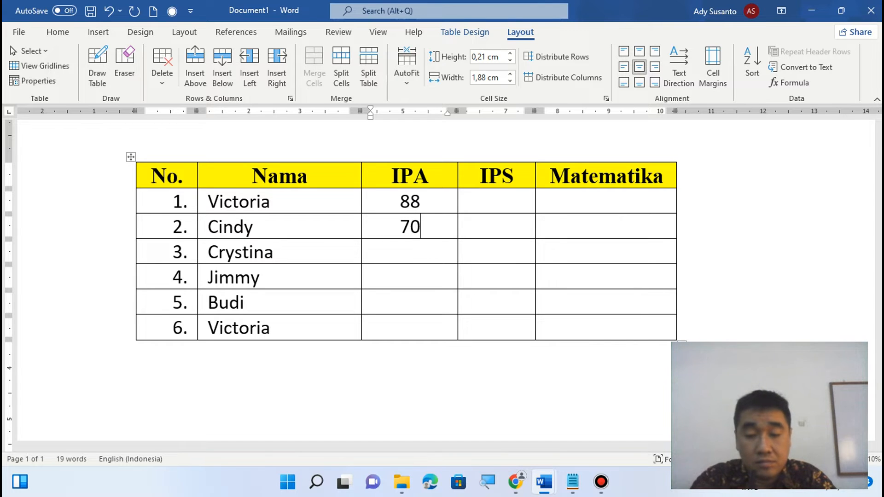
pyautogui.write('78')
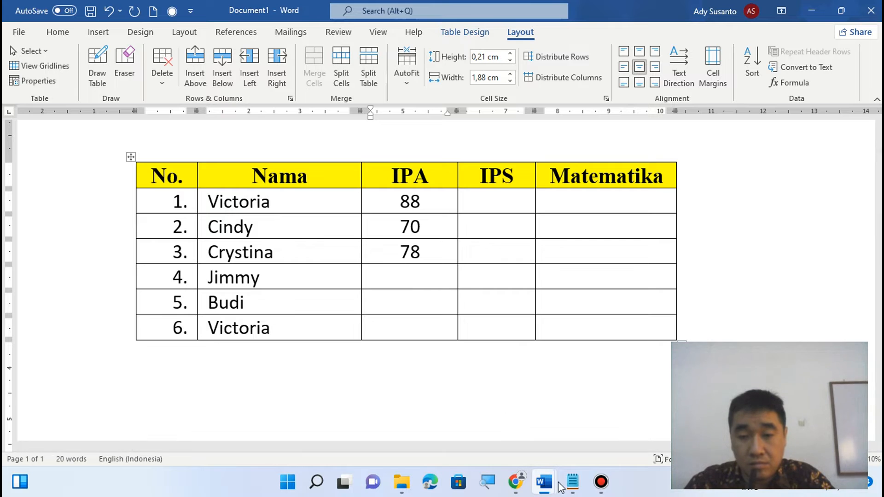
# Check the remaining IPA scores in the Tabel document and enter 92, 78 and 90 in rows 4 to 6 of Document1's IPA column.
pyautogui.moveTo(551, 487)
pyautogui.click(522, 422)
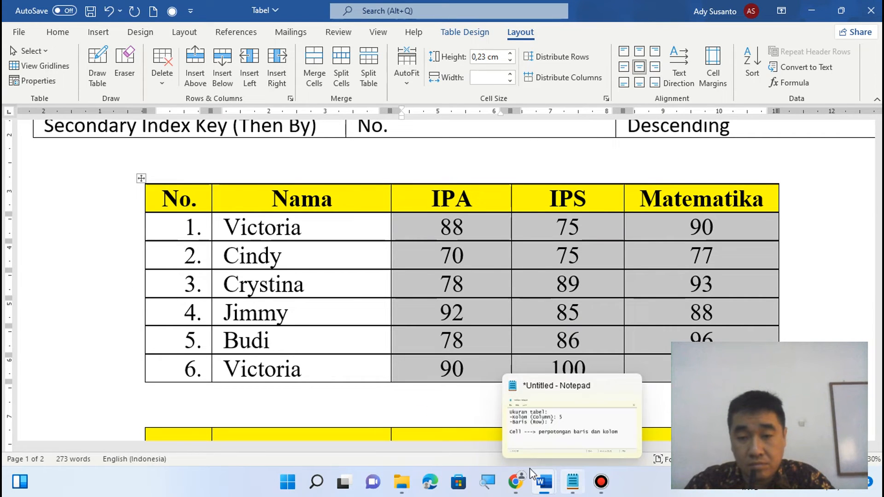
pyautogui.moveTo(529, 479)
pyautogui.click(551, 423)
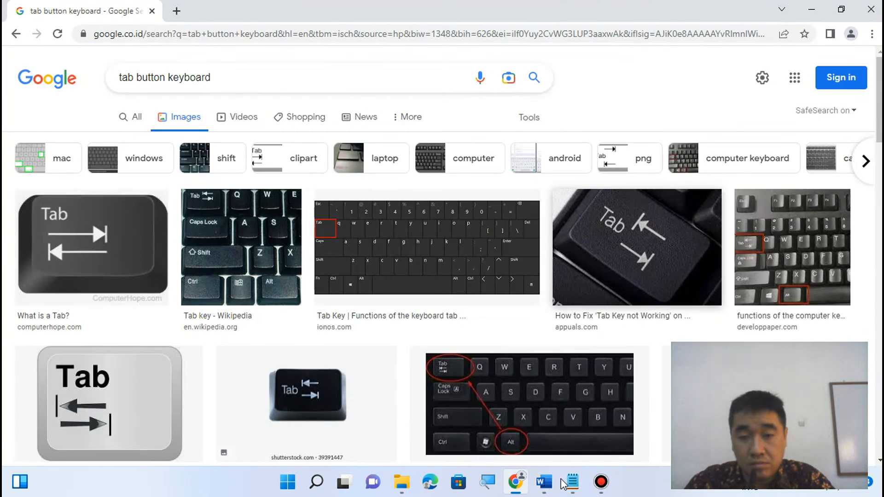
pyautogui.moveTo(573, 481)
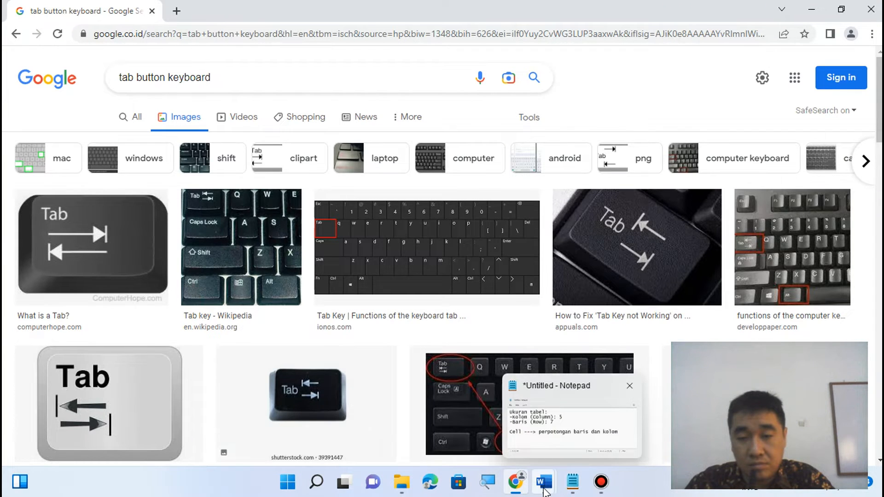
pyautogui.moveTo(544, 482)
pyautogui.click(587, 423)
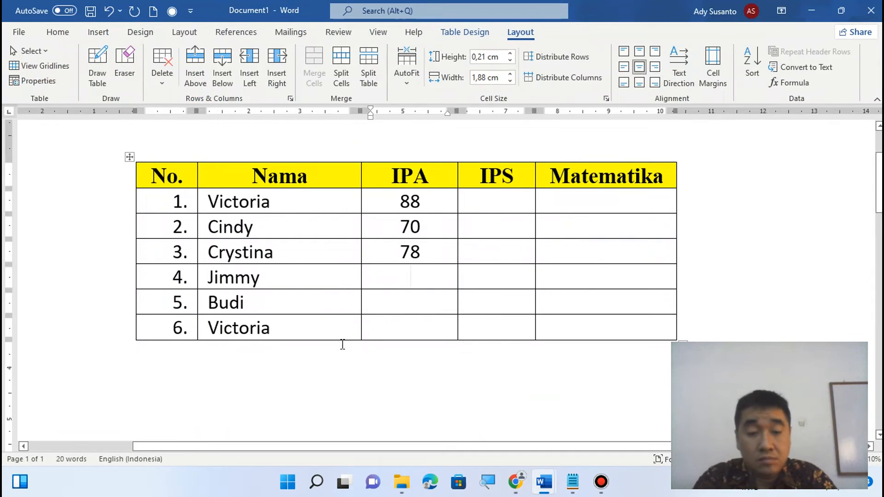
pyautogui.write('92')
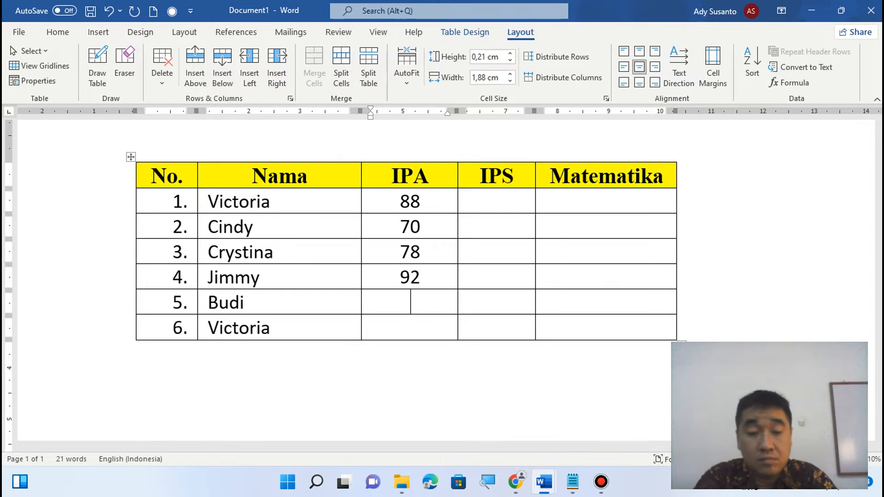
pyautogui.write('78')
pyautogui.click(413, 324)
pyautogui.write('90')
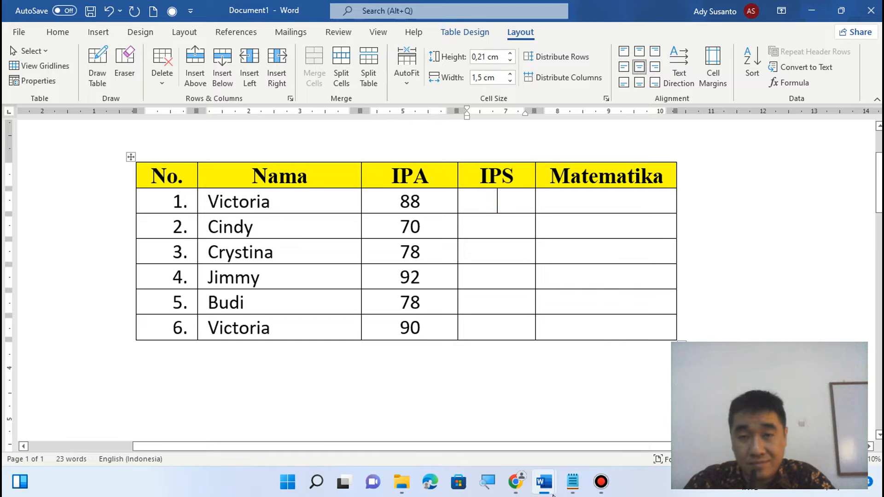
# Look up the IPS scores in the Tabel document and enter 75, 75 and 89 in rows 1 to 3 of Document1's IPS column.
pyautogui.moveTo(544, 481)
pyautogui.click(494, 422)
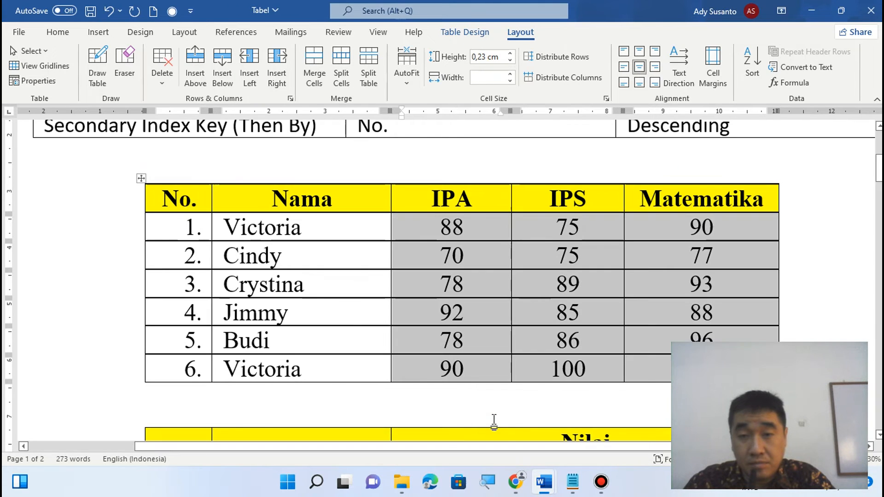
pyautogui.moveTo(544, 481)
pyautogui.click(598, 422)
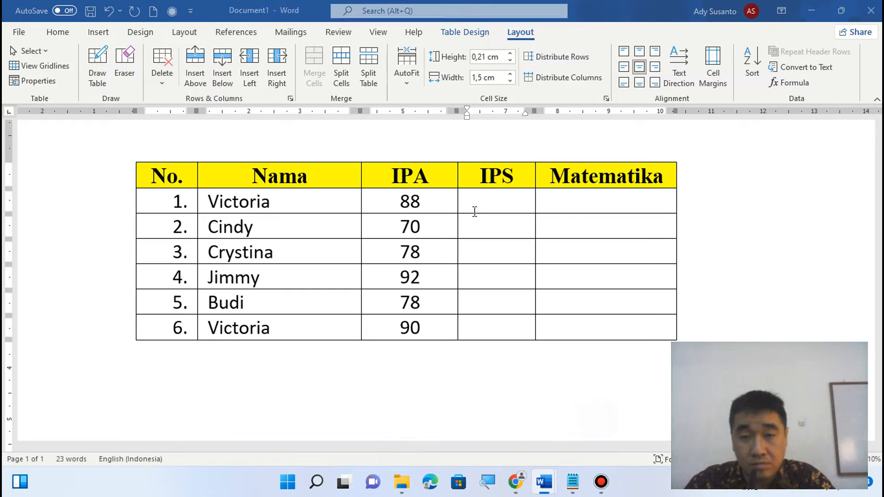
pyautogui.click(475, 212)
pyautogui.write('75')
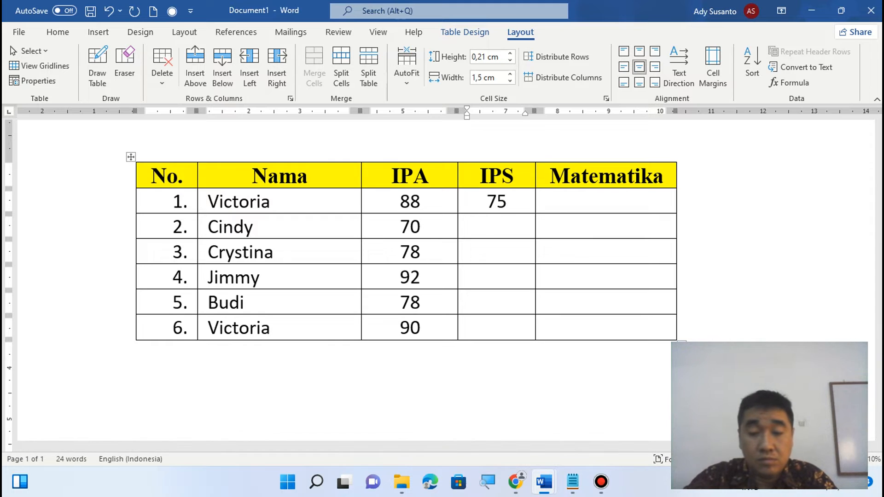
pyautogui.write('75')
pyautogui.write('8')
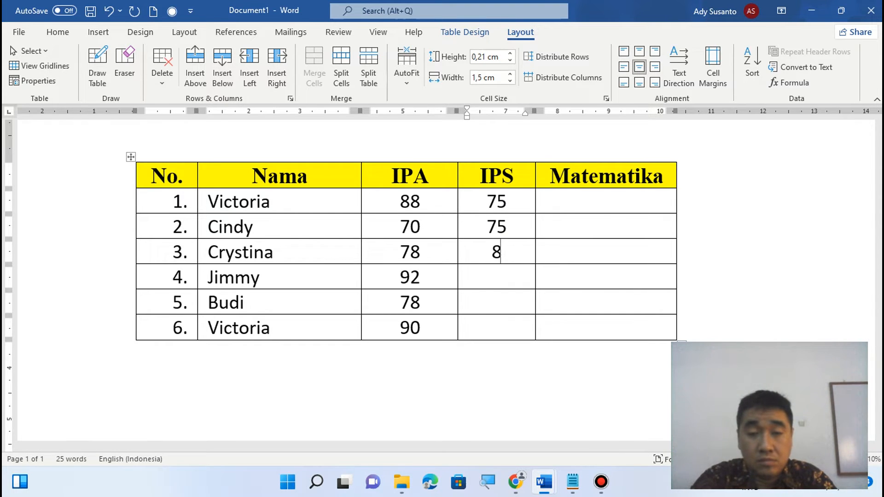
pyautogui.write('9')
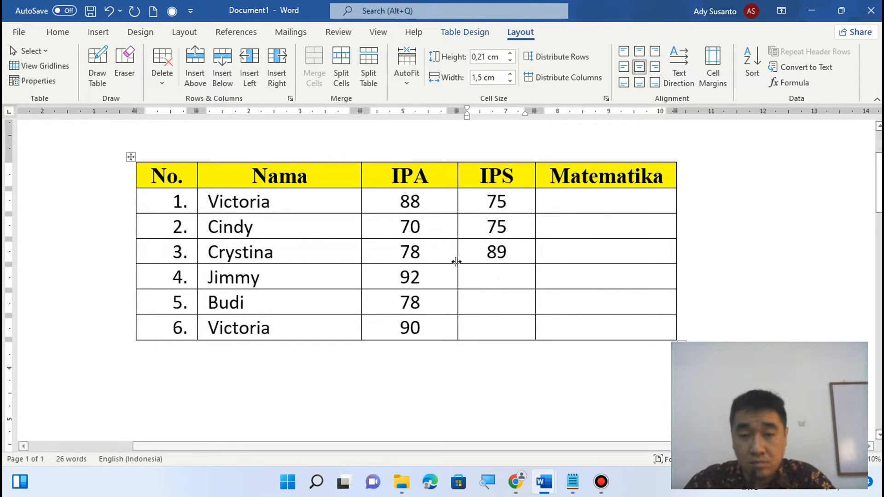
# Check the remaining IPS scores in the Tabel document and enter 85, 86 and 100 in rows 4 to 6 of Document1's IPS column.
pyautogui.moveTo(544, 481)
pyautogui.click(501, 397)
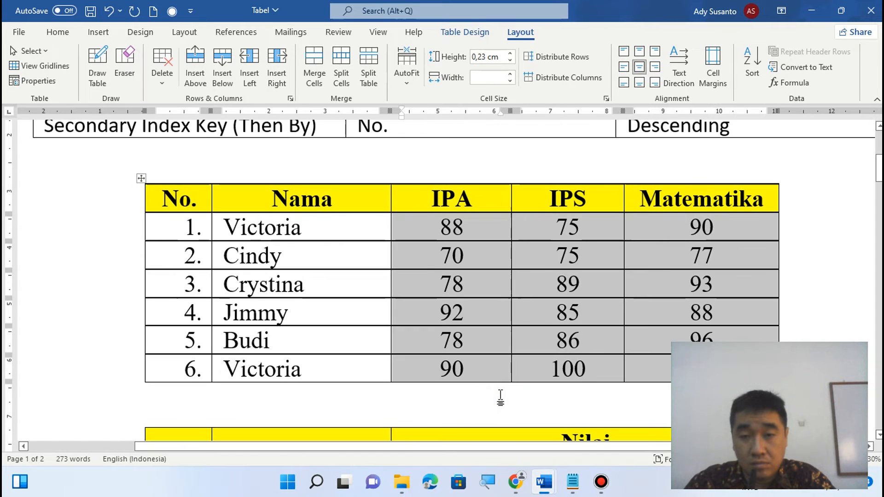
pyautogui.moveTo(544, 481)
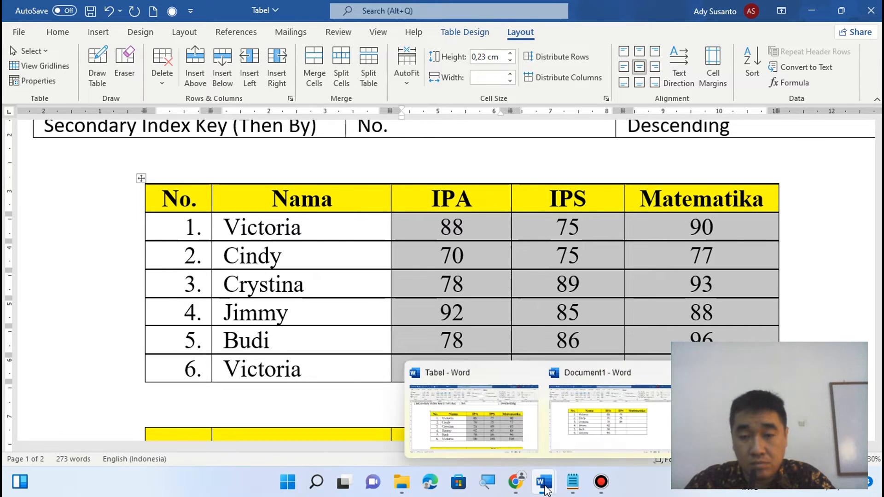
pyautogui.click(583, 419)
pyautogui.write('85')
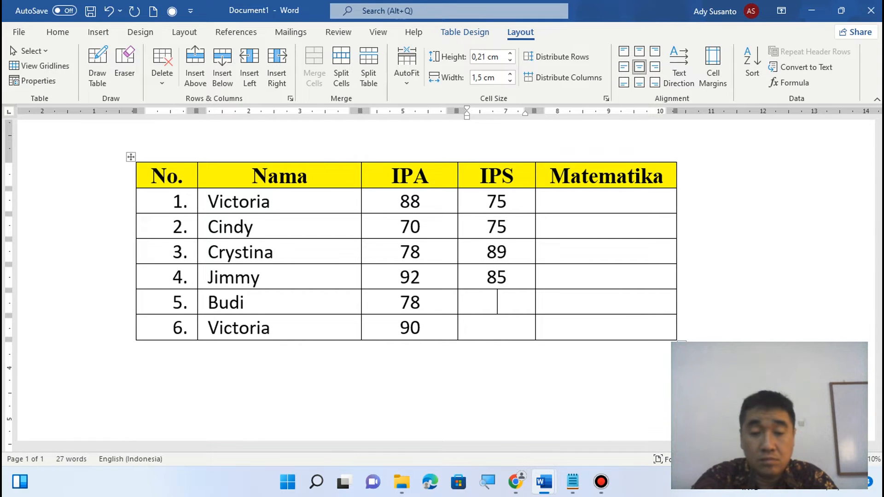
pyautogui.click(497, 302)
pyautogui.write('86')
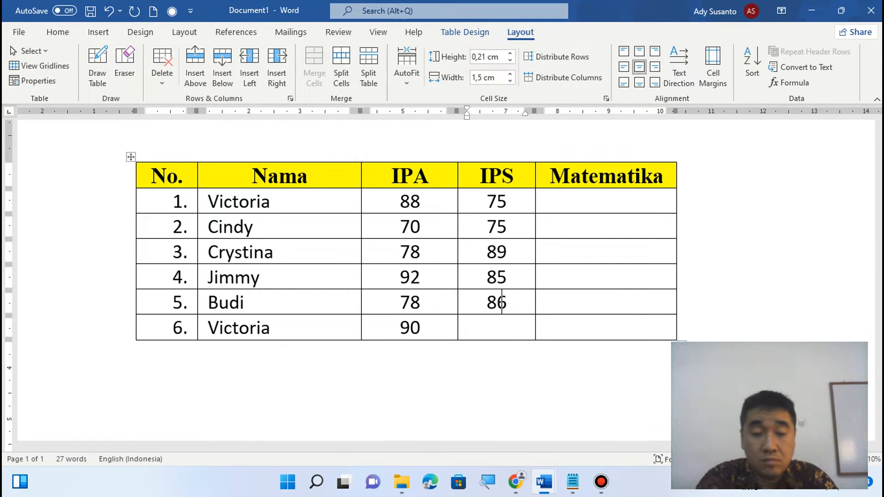
pyautogui.write('100')
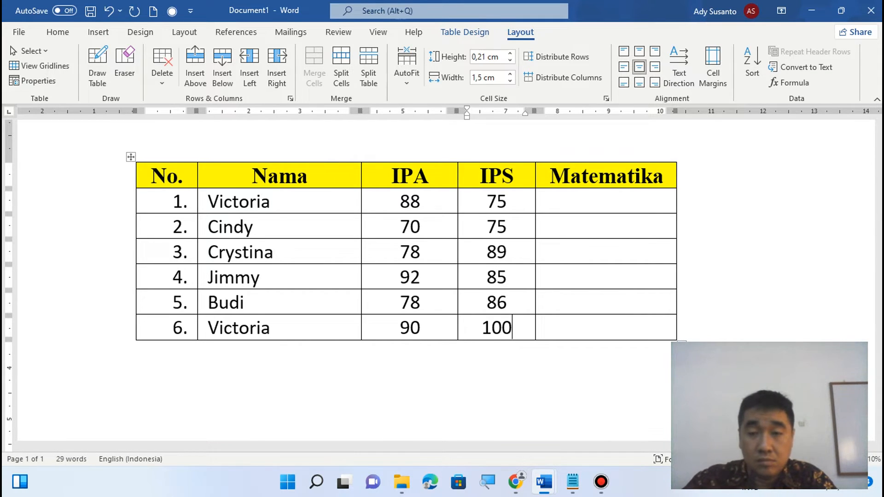
# Look up the Matematika scores in the Tabel document and enter 90, 77 and 93 in rows 1 to 3 of Document1's Matematika column.
pyautogui.click(586, 207)
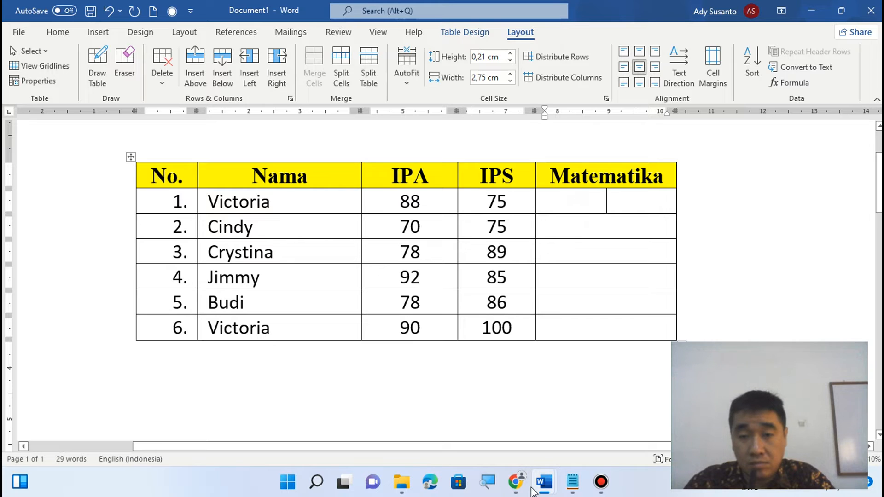
pyautogui.moveTo(544, 482)
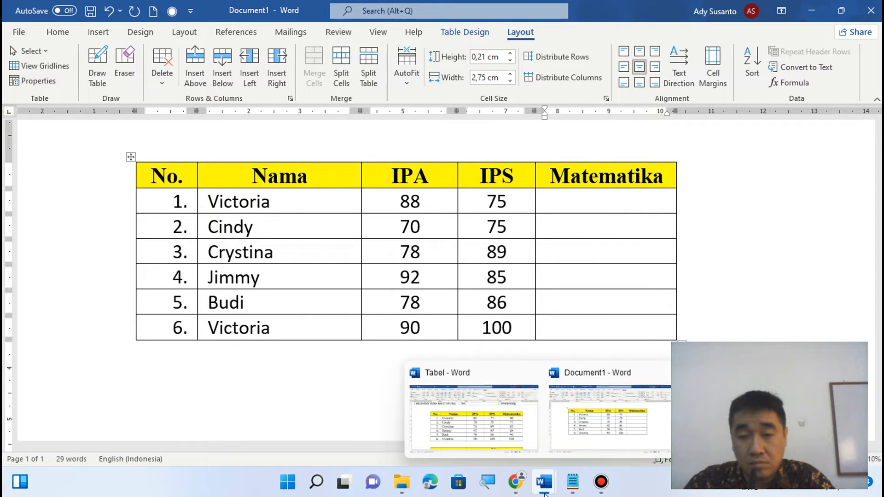
pyautogui.click(508, 419)
pyautogui.moveTo(571, 484)
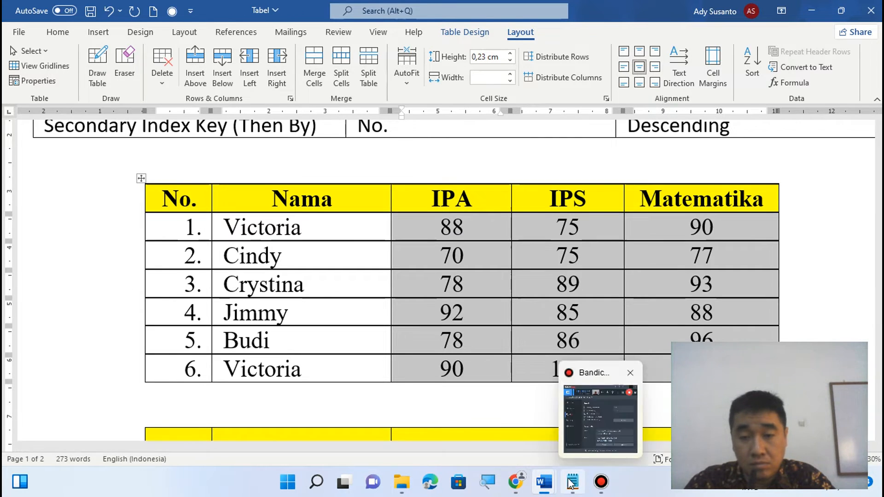
pyautogui.moveTo(543, 482)
pyautogui.click(611, 417)
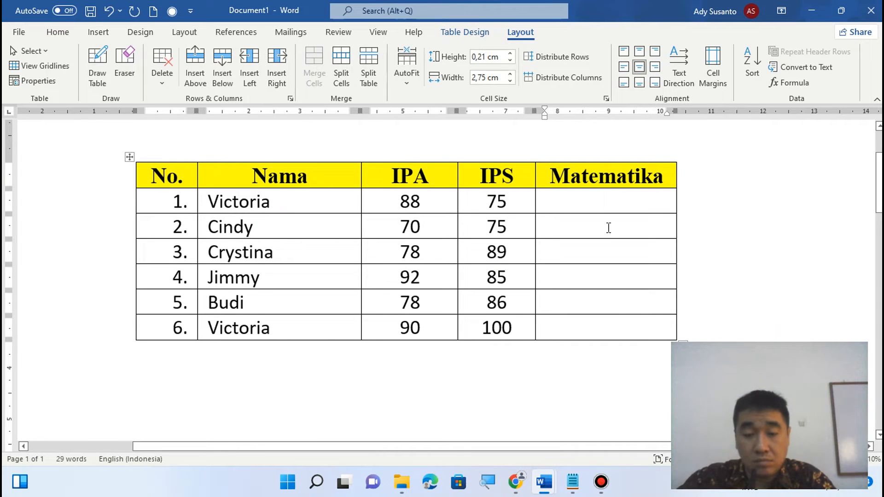
pyautogui.write('90 ')
pyautogui.write('77 ')
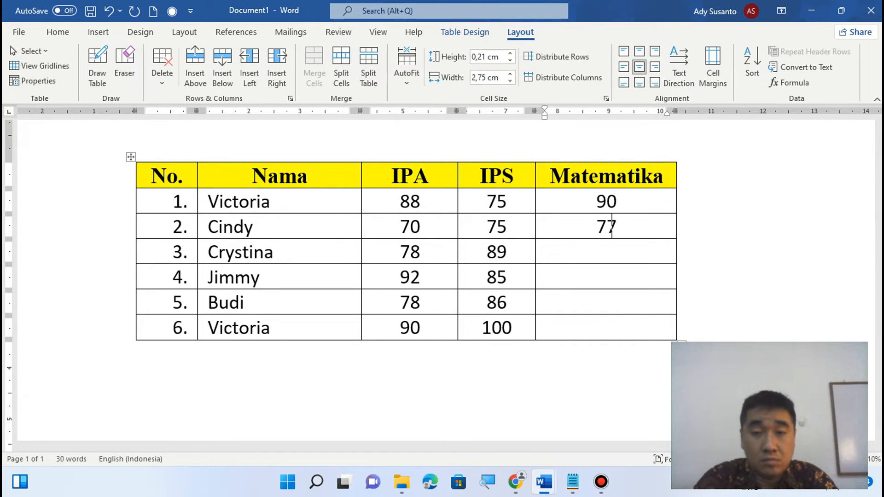
pyautogui.write('93')
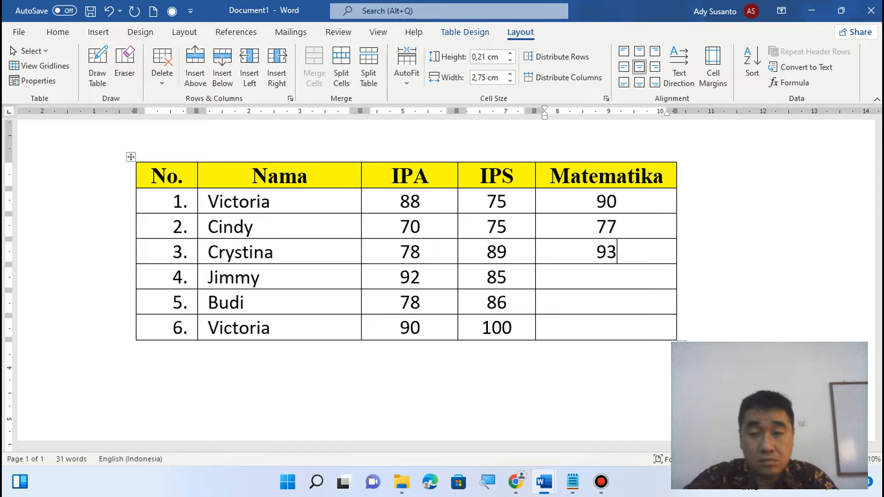
# Check the remaining Matematika scores in the Tabel document and enter 88, 96 and 100 in rows 4 to 6 of Document1's Matematika column.
pyautogui.press('Down')
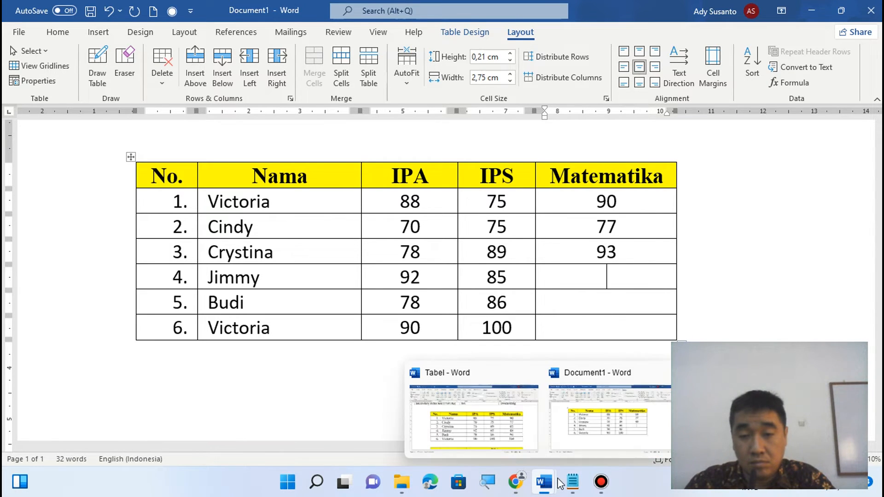
pyautogui.moveTo(541, 489)
pyautogui.click(499, 422)
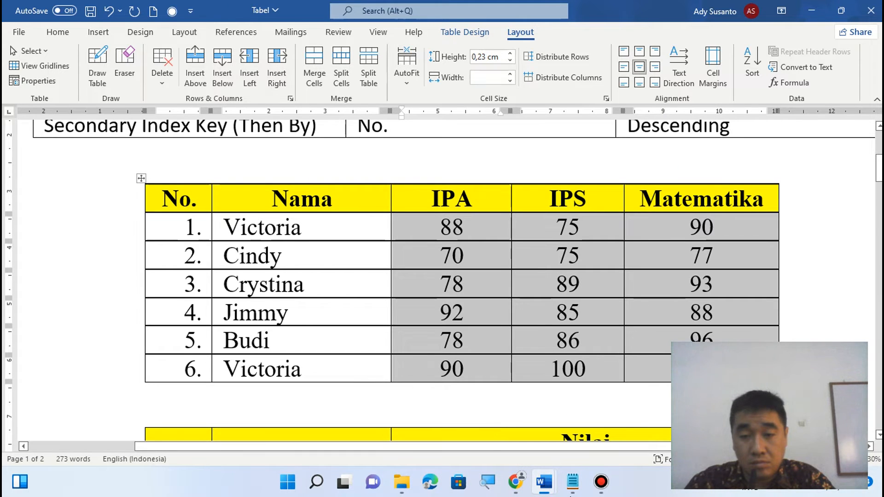
pyautogui.moveTo(553, 479)
pyautogui.click(634, 432)
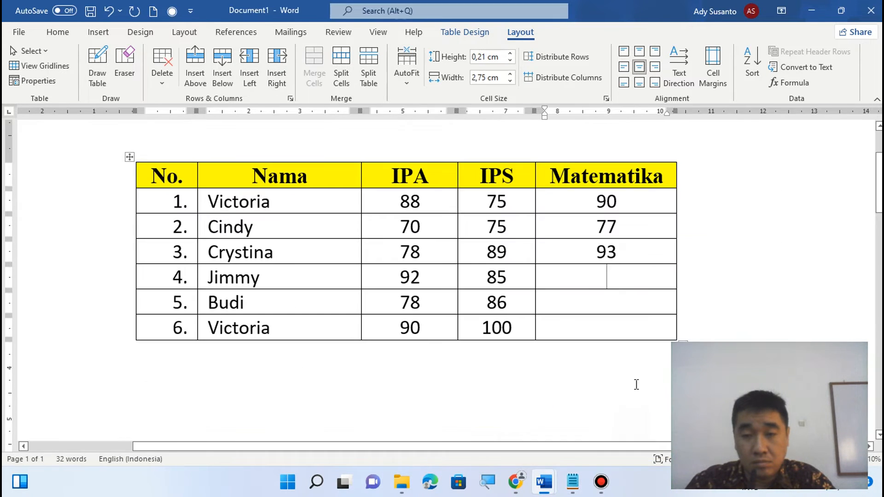
pyautogui.write('88')
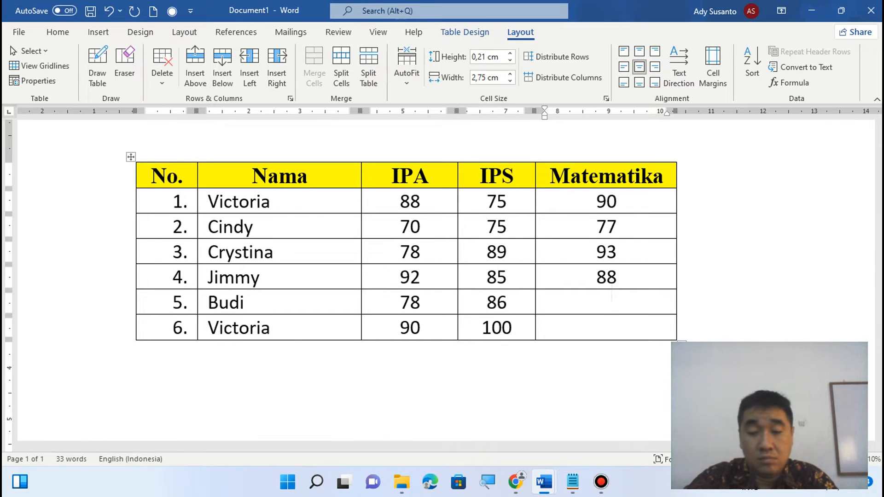
pyautogui.write('96')
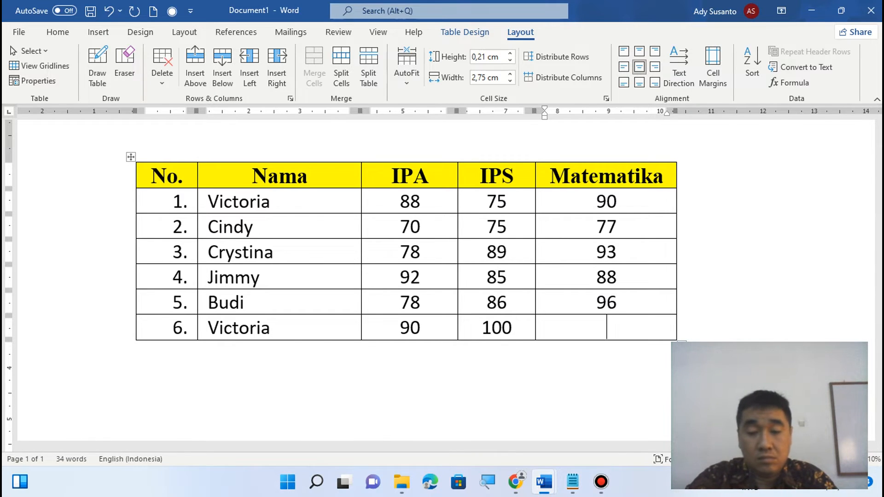
pyautogui.write('100')
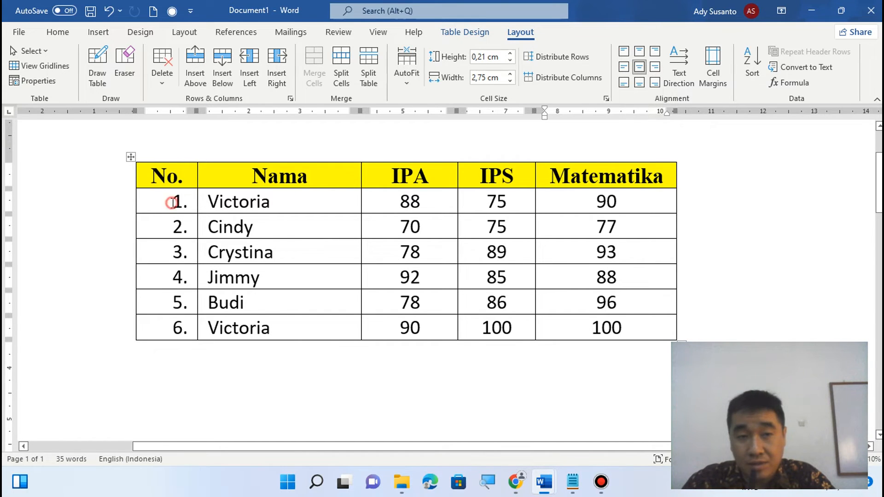
# Format all data rows below the table's yellow header in Times New Roman, size 12.
pyautogui.moveTo(180, 202); pyautogui.dragTo(602, 318)
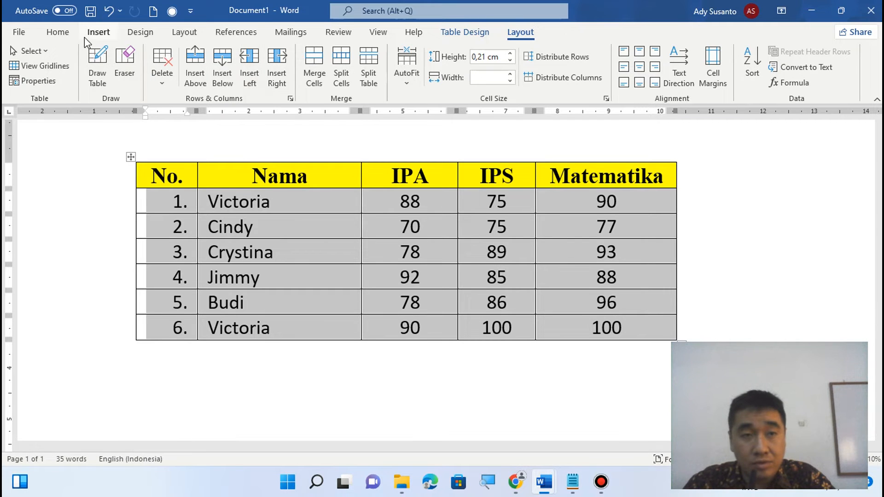
pyautogui.click(52, 34)
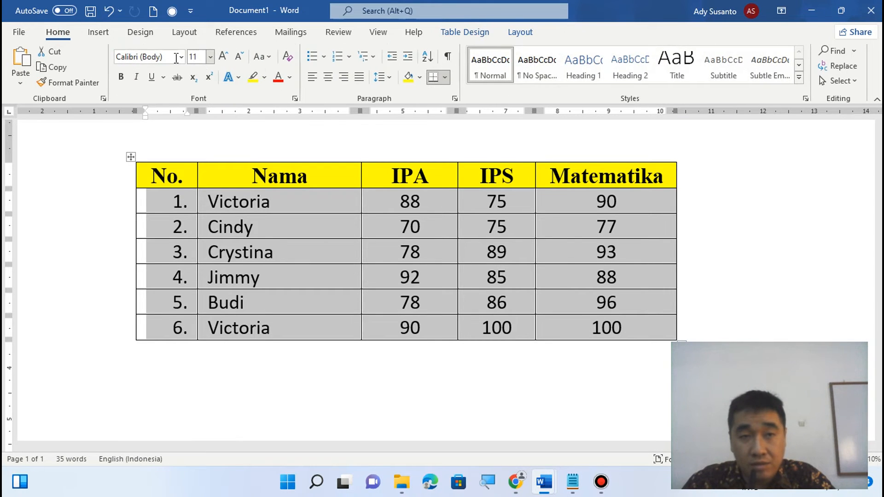
pyautogui.click(182, 57)
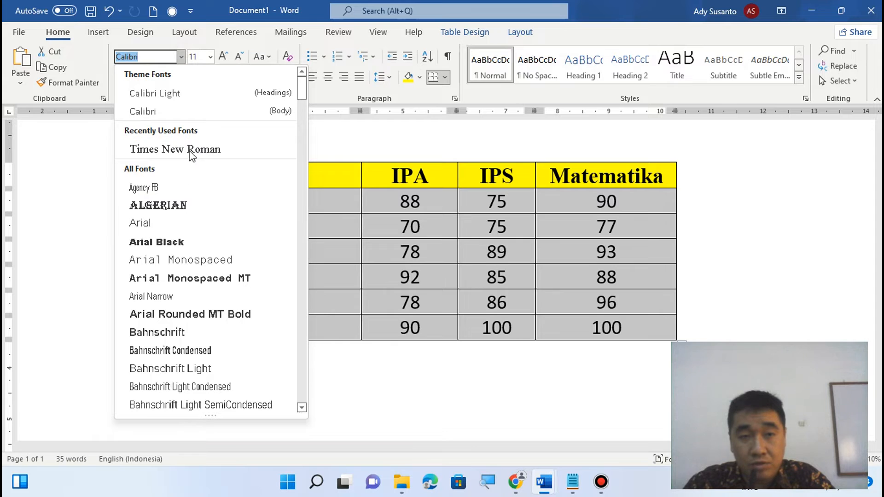
pyautogui.click(211, 57)
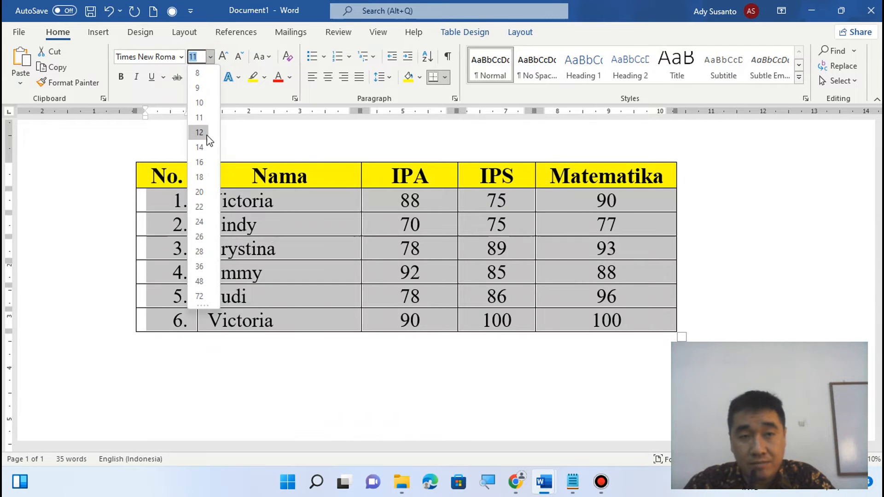
pyautogui.click(199, 133)
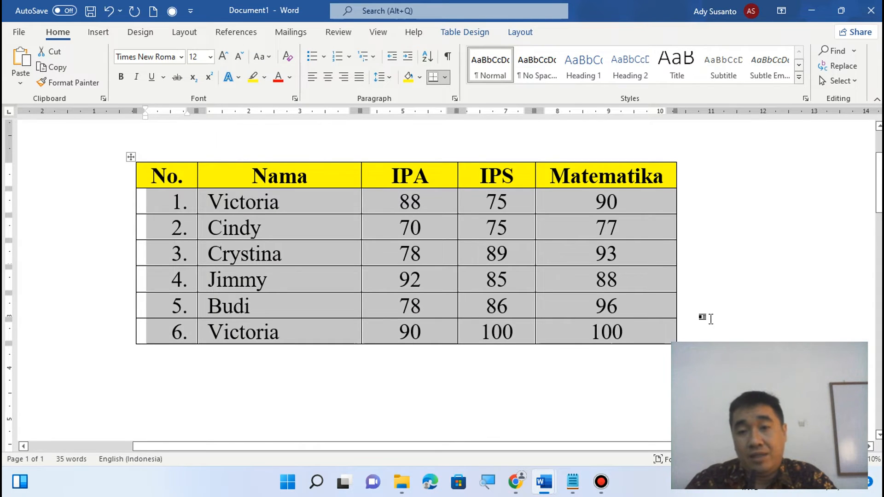
pyautogui.click(221, 381)
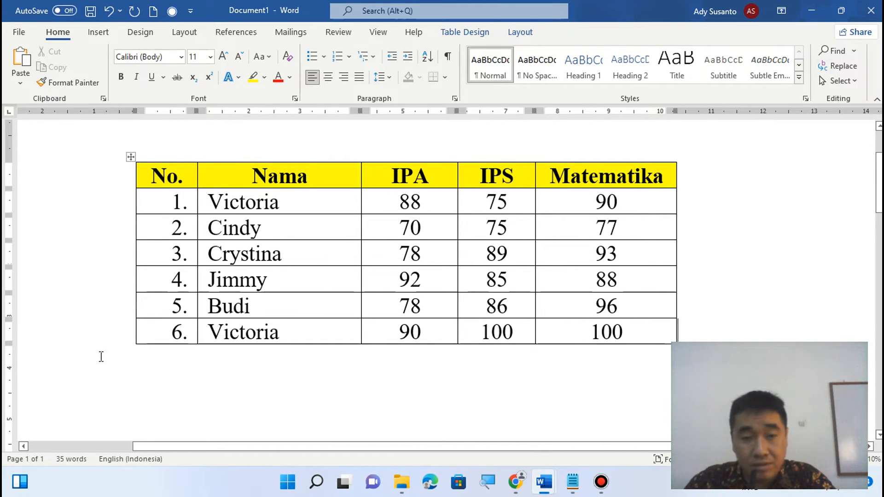
# Examine the second sample table, with the two-row Nilai header, in the Tabel document.
pyautogui.moveTo(515, 470)
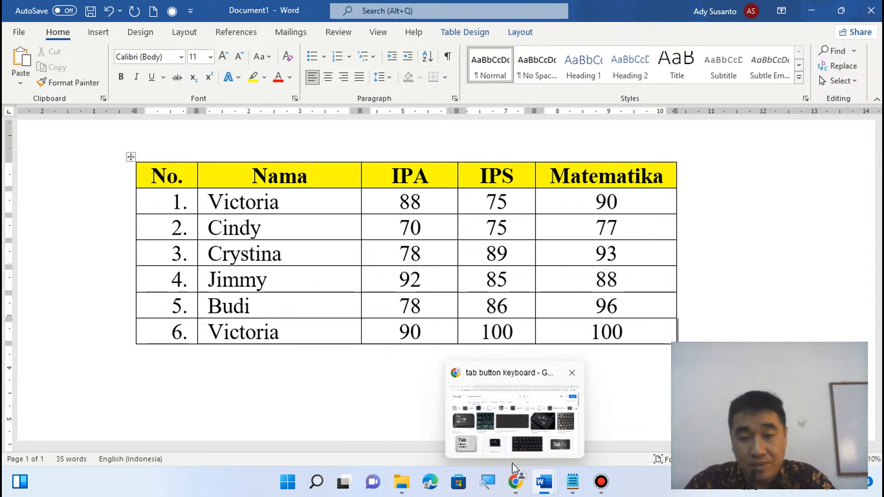
pyautogui.moveTo(542, 481)
pyautogui.click(499, 416)
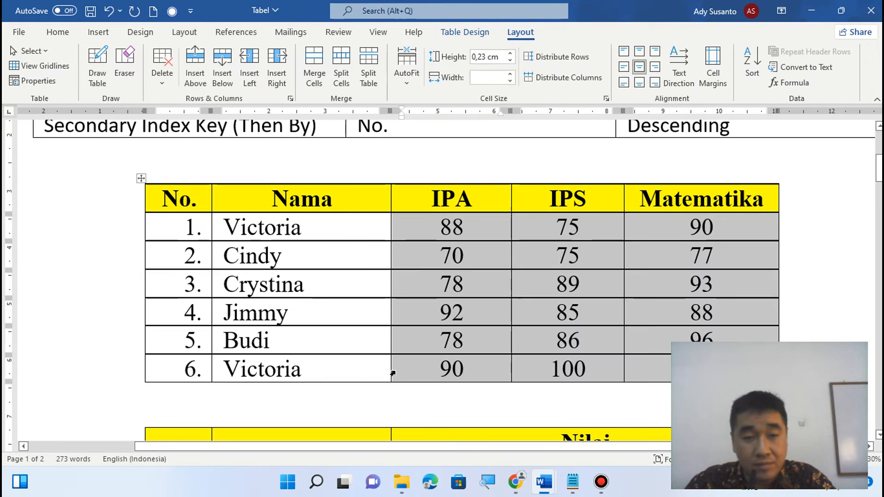
pyautogui.scroll(3, 390, 416)
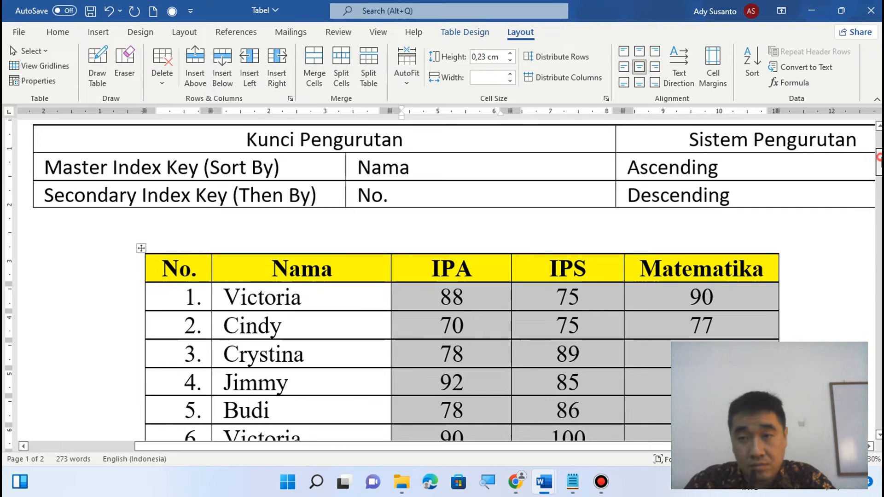
pyautogui.scroll(-8, 454, 280)
pyautogui.scroll(2, 453, 280)
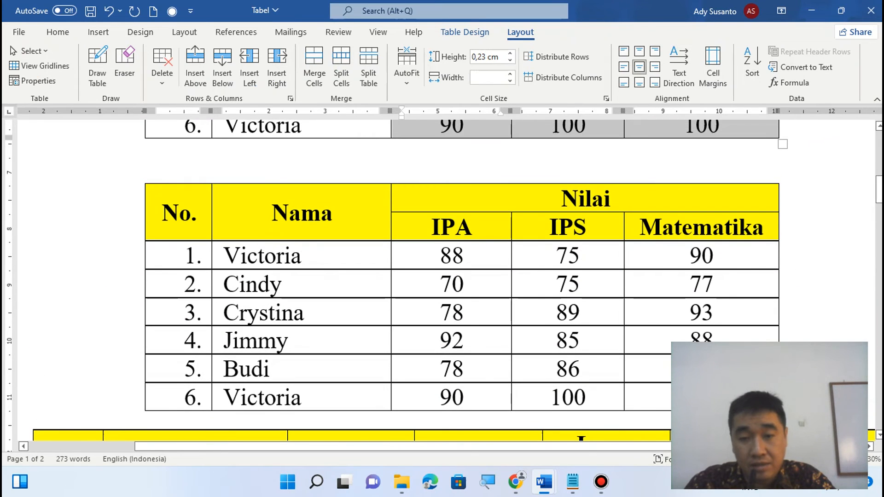
# Return to Document1 and add a blank line below the completed score table.
pyautogui.click(580, 420)
pyautogui.click(133, 366)
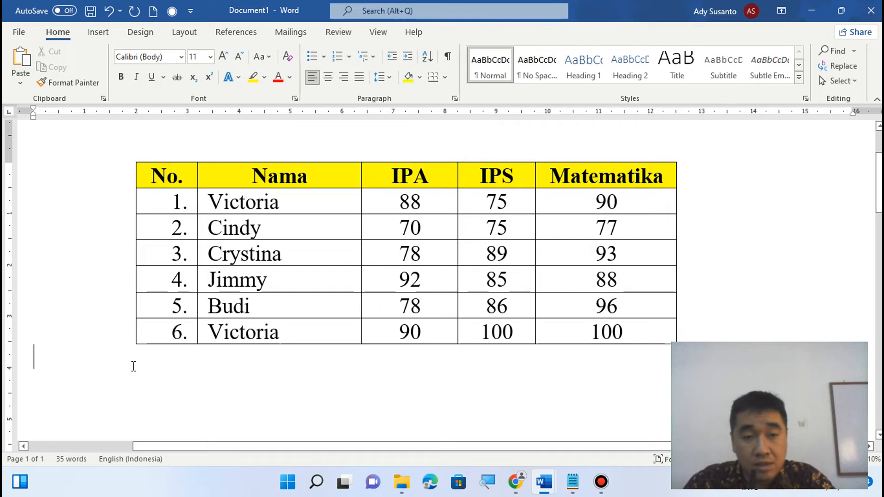
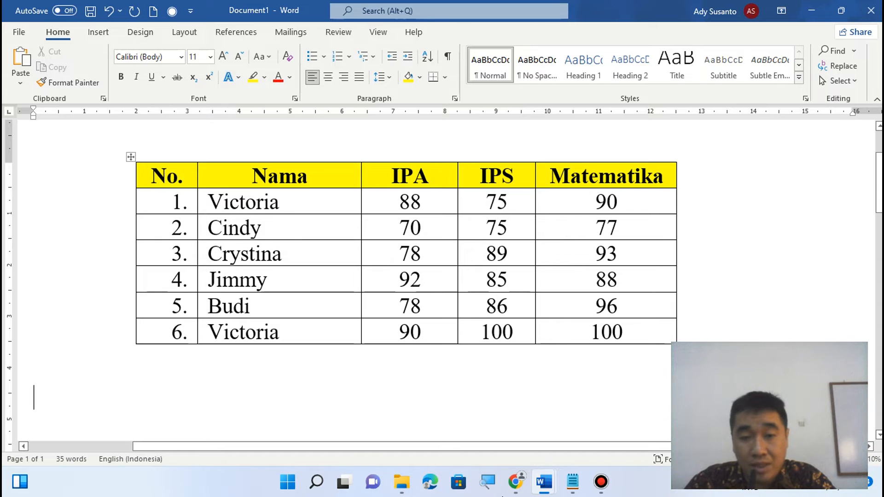
pyautogui.moveTo(519, 487)
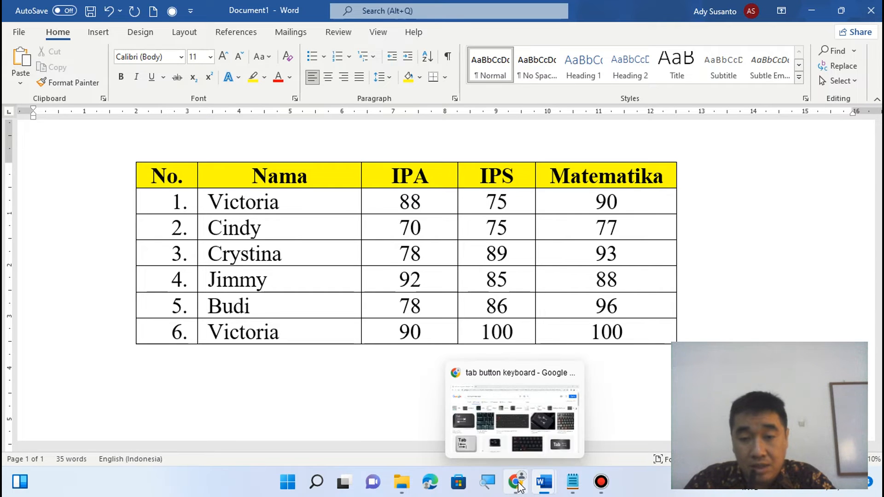
# Examine the columns of the Nilai sample table in the Tabel document and compare them with the column count noted in Notepad.
pyautogui.click(510, 412)
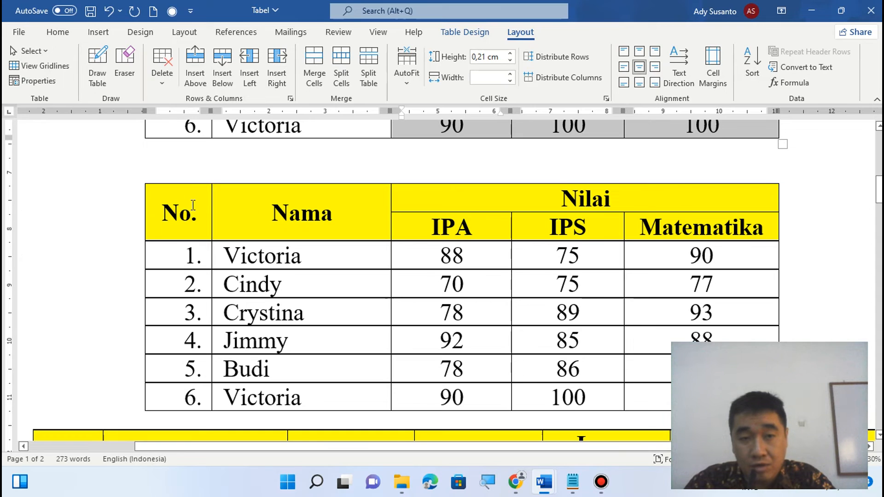
pyautogui.moveTo(193, 195); pyautogui.dragTo(202, 389)
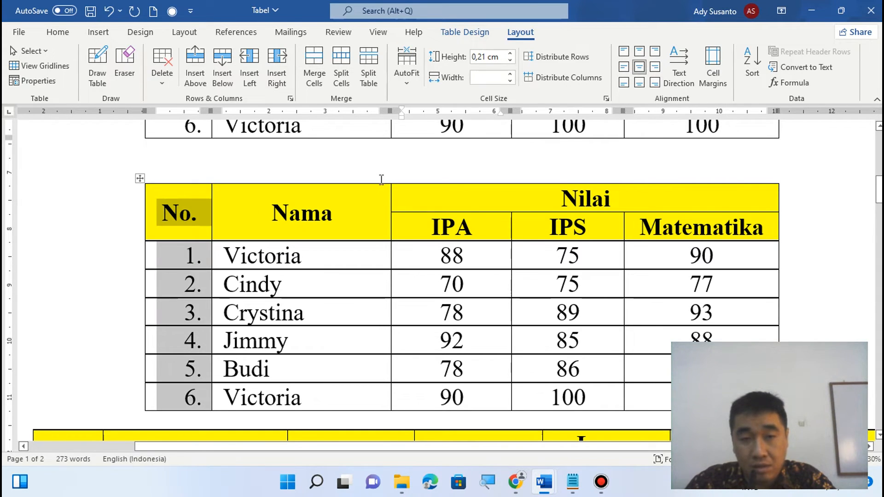
pyautogui.moveTo(377, 180); pyautogui.dragTo(364, 378)
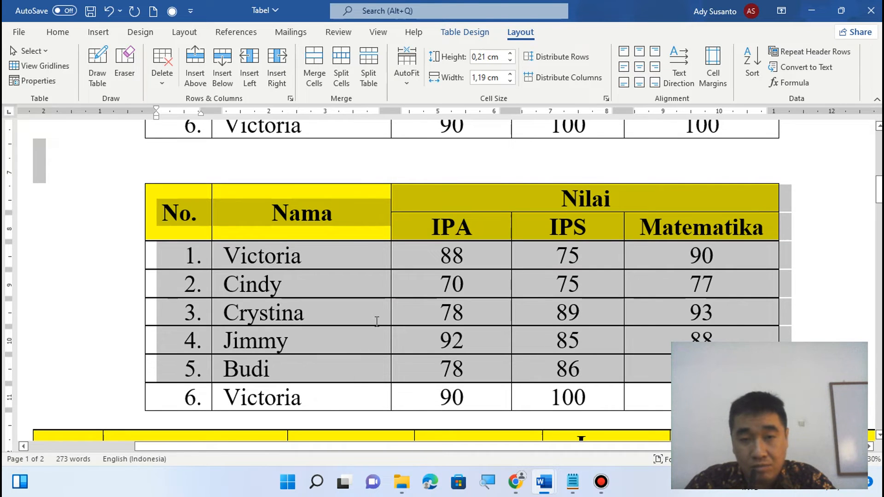
pyautogui.moveTo(377, 321); pyautogui.dragTo(316, 407)
pyautogui.click(315, 256)
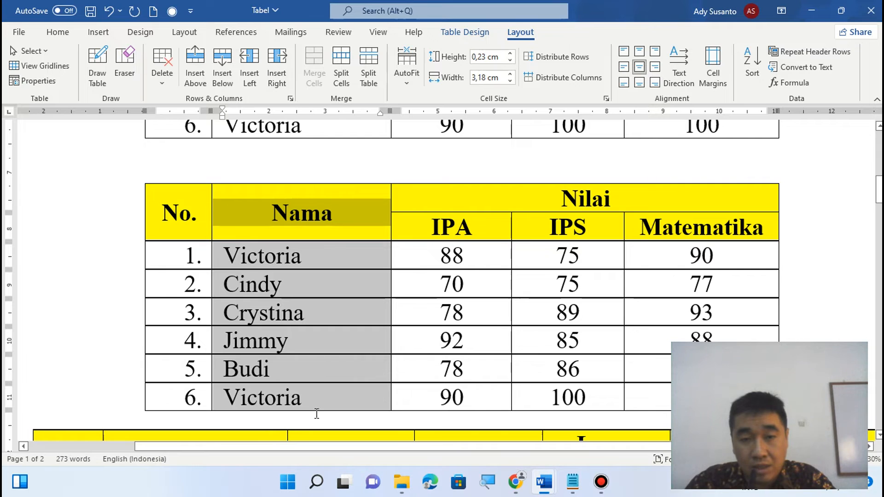
pyautogui.moveTo(475, 225); pyautogui.dragTo(474, 397)
pyautogui.moveTo(585, 221); pyautogui.dragTo(588, 389)
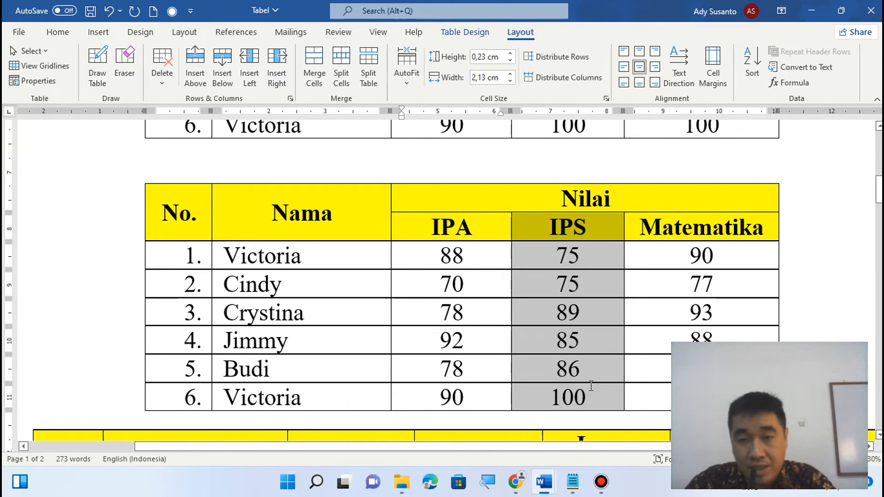
pyautogui.moveTo(730, 281); pyautogui.dragTo(718, 397)
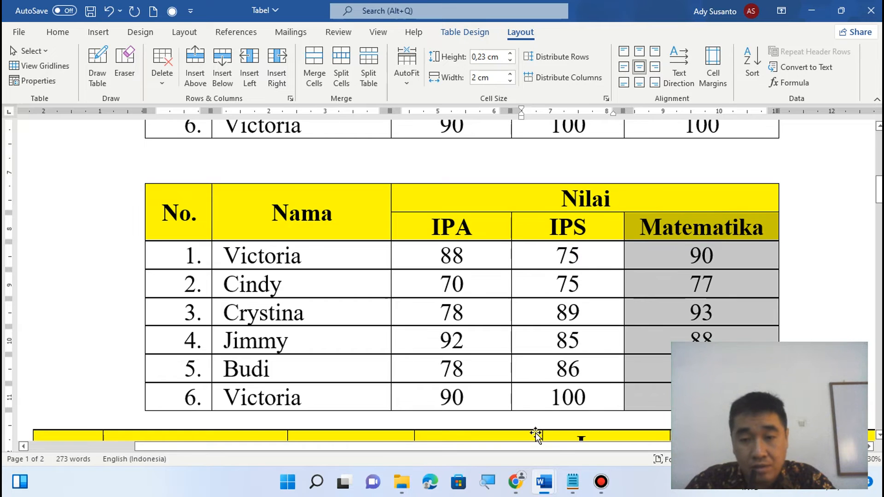
pyautogui.hotkey('alt', 'Tab')
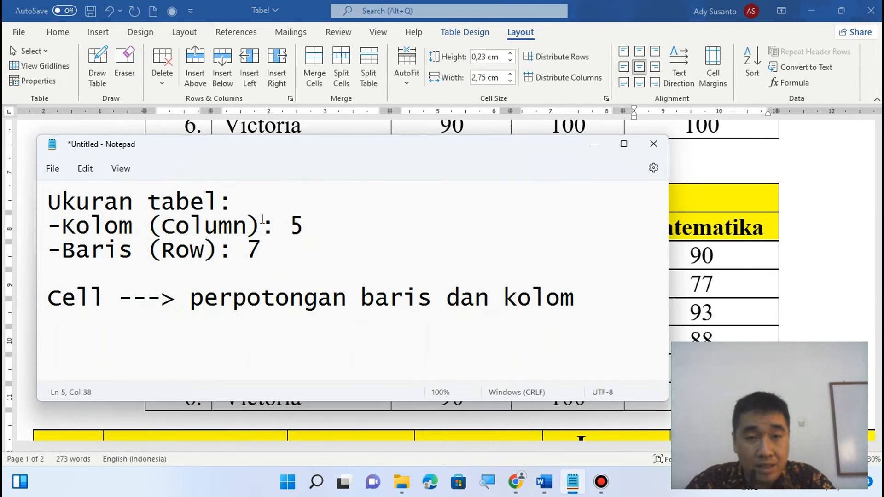
pyautogui.click(316, 226)
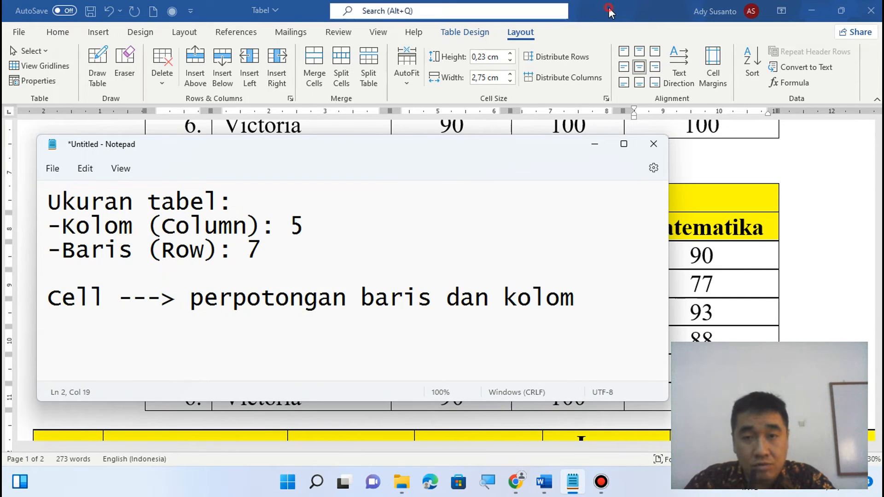
pyautogui.hotkey('alt', 'Tab')
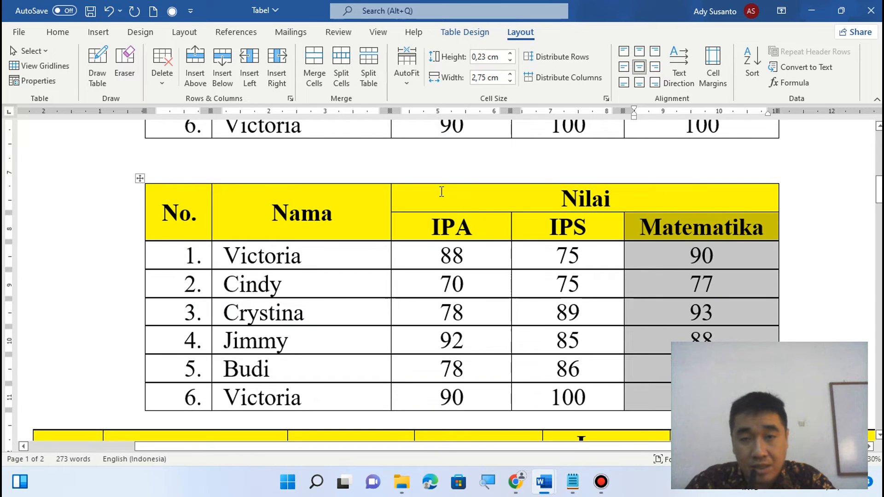
# Check the two header rows of the Nilai sample table and change the row count in the Notepad note to 8.
pyautogui.moveTo(441, 192); pyautogui.dragTo(653, 194)
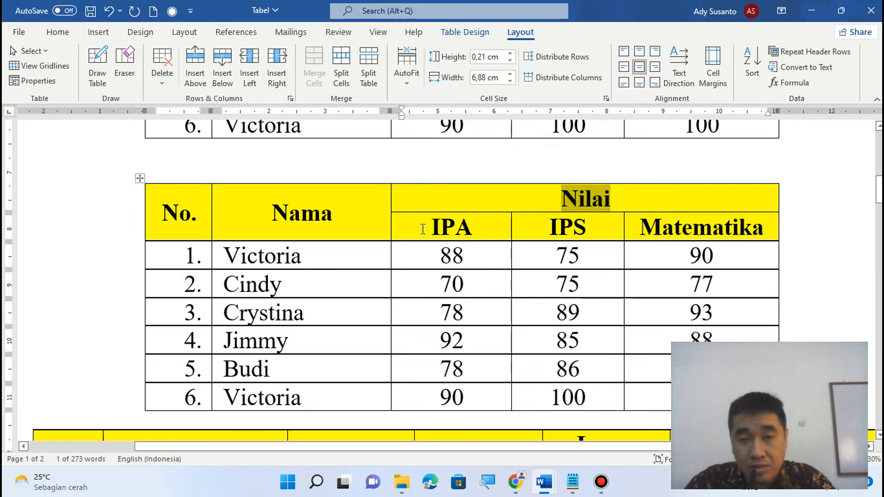
pyautogui.moveTo(422, 229); pyautogui.dragTo(770, 233)
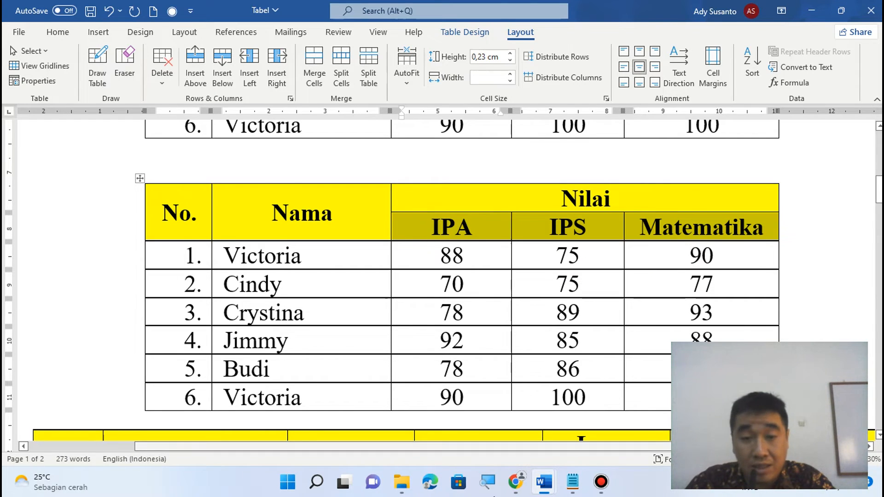
pyautogui.click(572, 482)
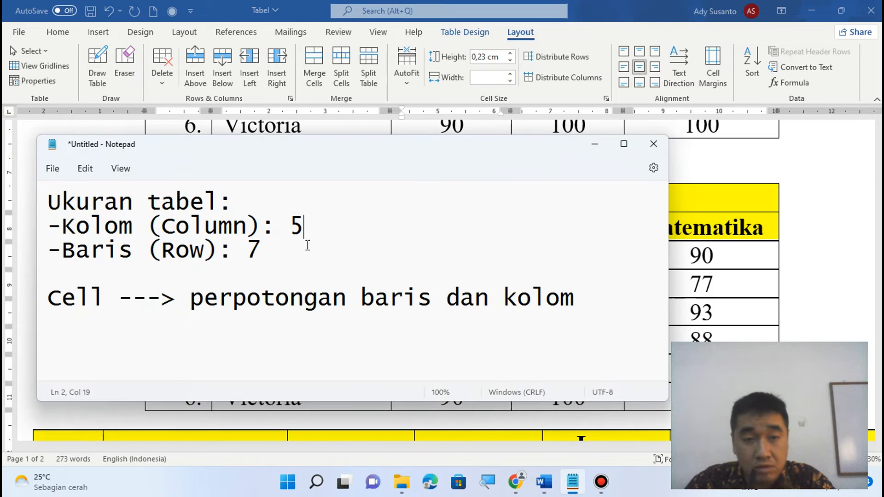
pyautogui.click(290, 248)
pyautogui.press('BackSpace')
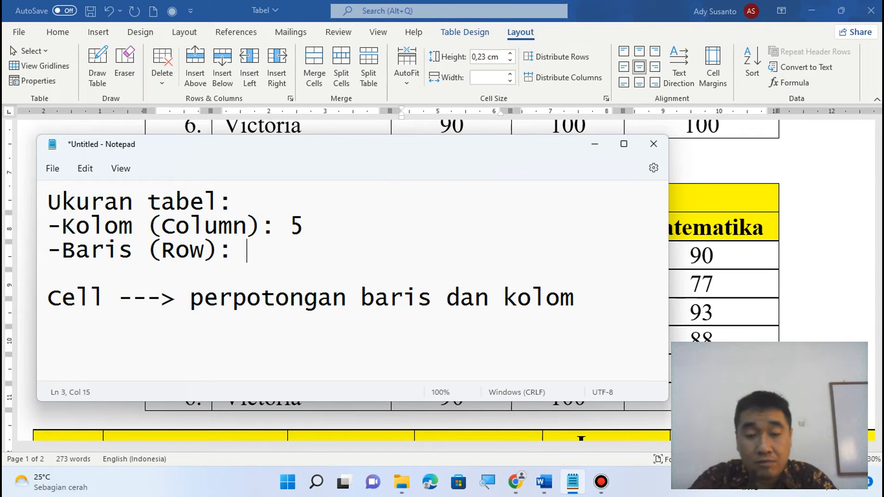
pyautogui.write('8')
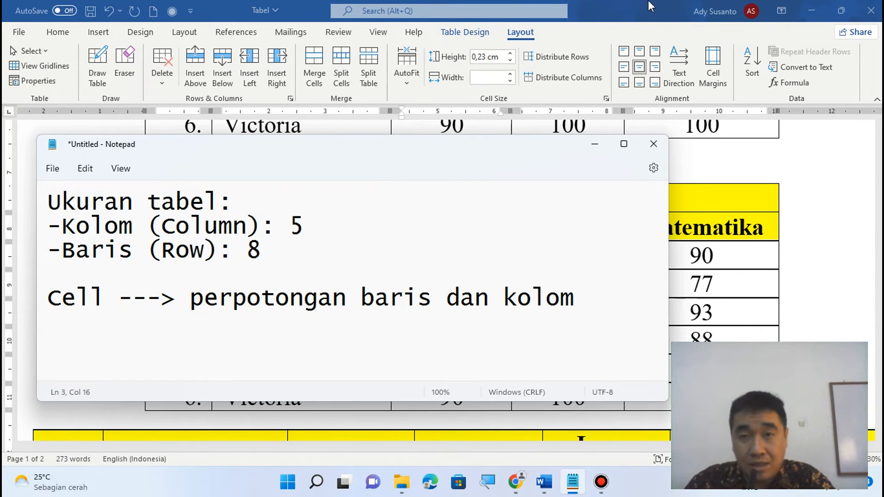
pyautogui.click(595, 144)
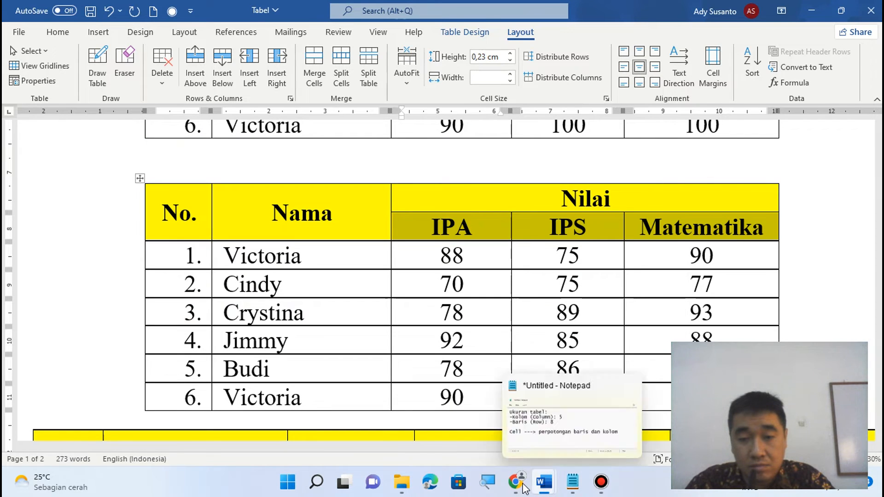
# Insert a table with 5 columns and 8 rows below the completed score table in Document1.
pyautogui.moveTo(544, 482)
pyautogui.click(605, 389)
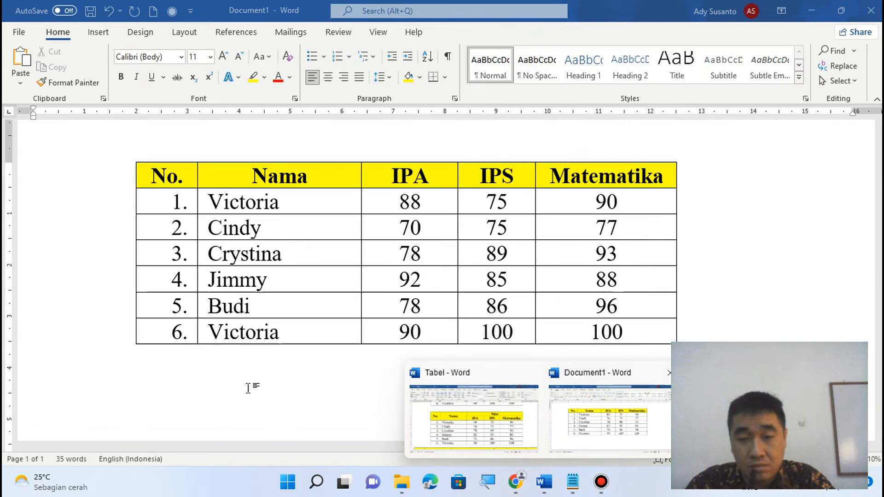
pyautogui.click(97, 32)
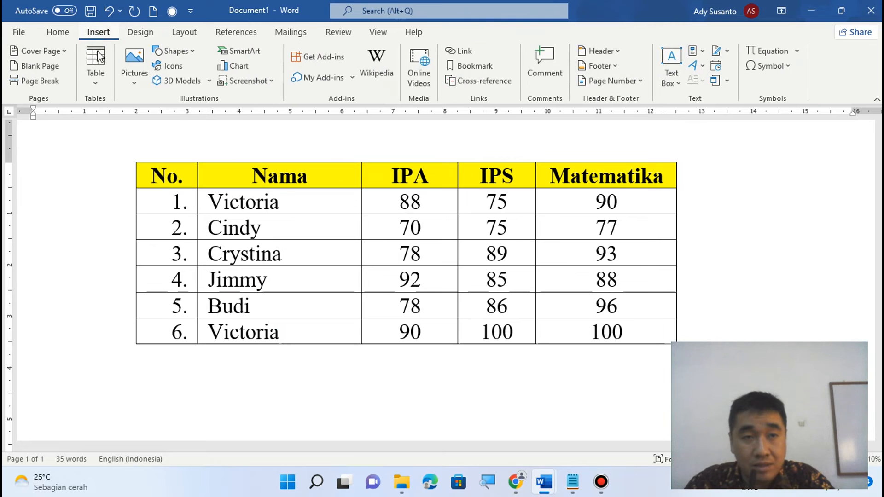
pyautogui.click(95, 87)
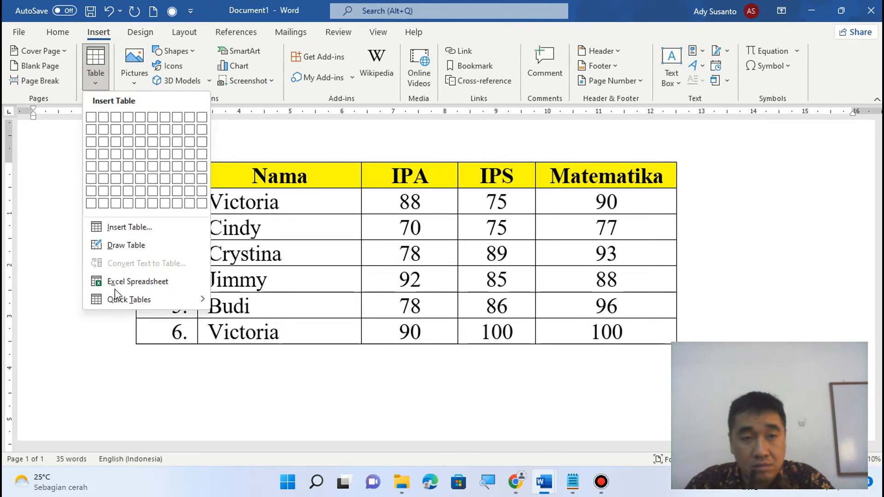
pyautogui.click(114, 227)
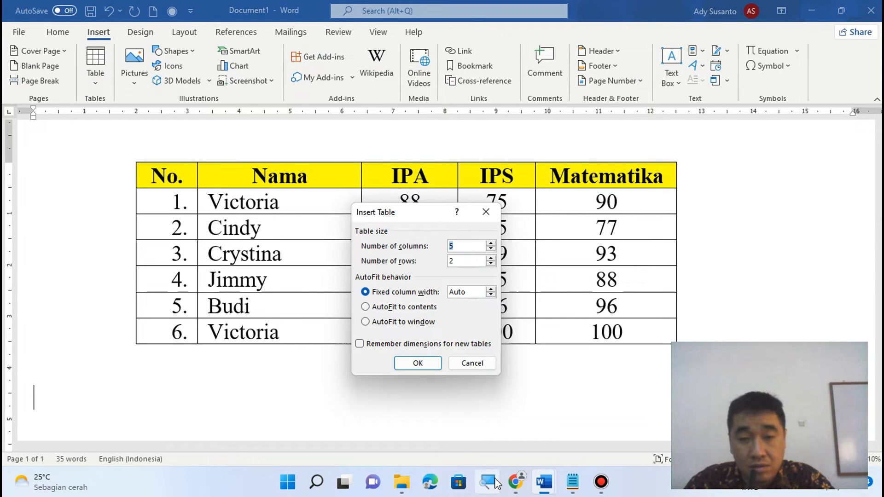
pyautogui.click(496, 482)
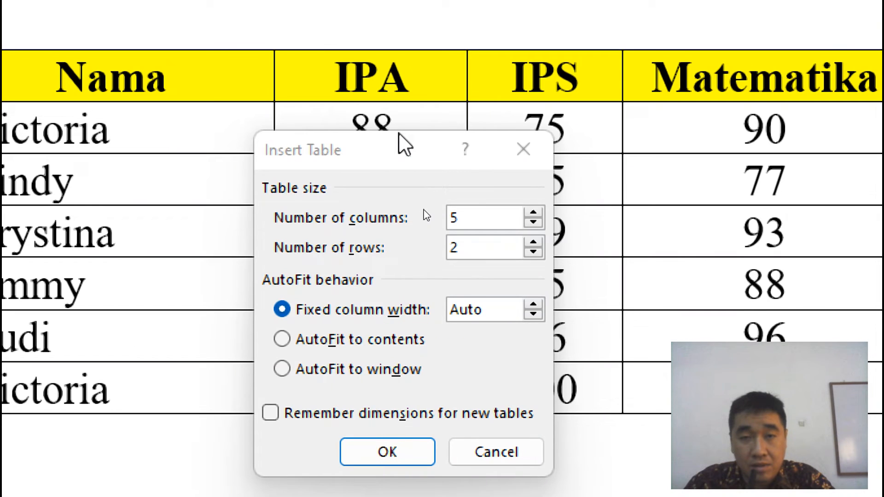
pyautogui.click(436, 243)
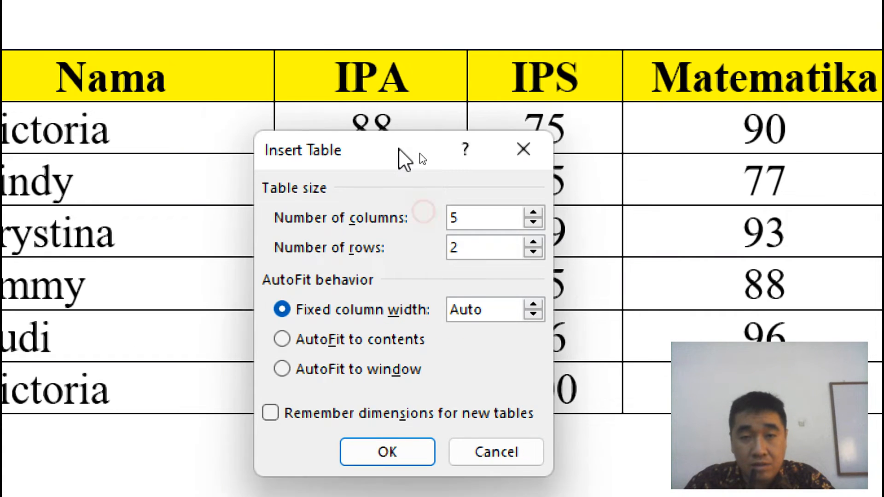
pyautogui.moveTo(399, 148); pyautogui.dragTo(391, 32)
pyautogui.click(490, 102)
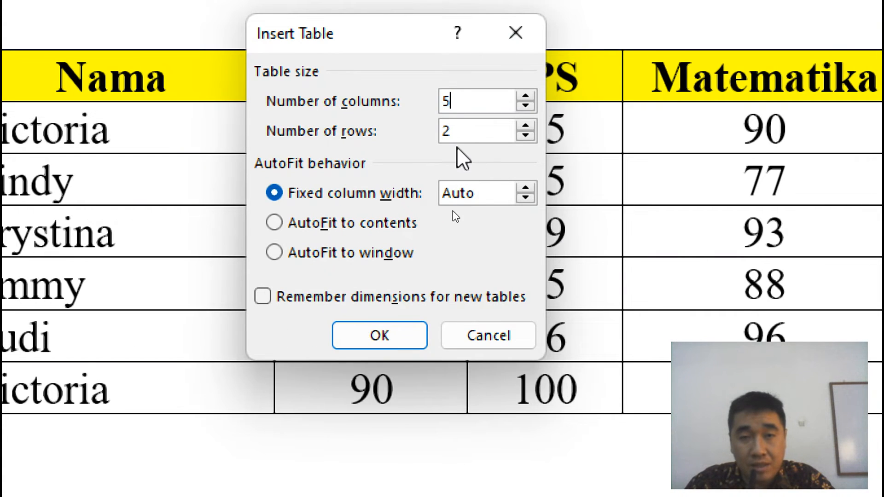
pyautogui.doubleClick(464, 132)
pyautogui.press('BackSpace')
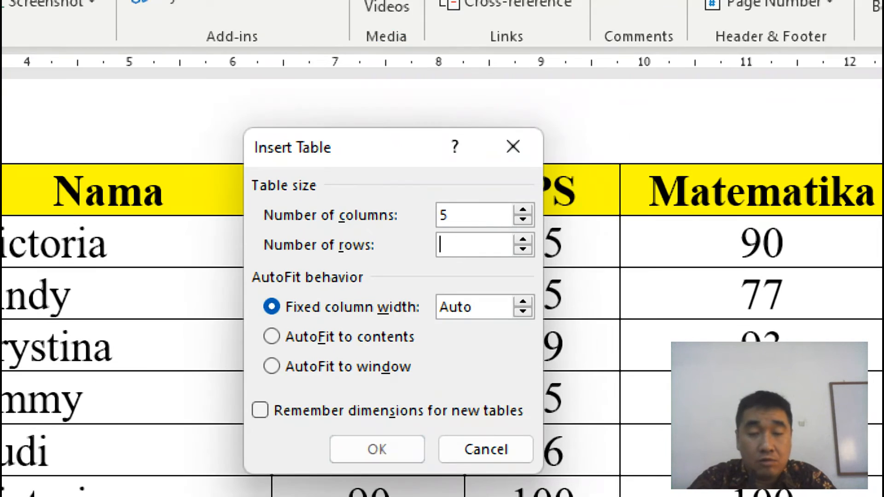
pyautogui.write('8')
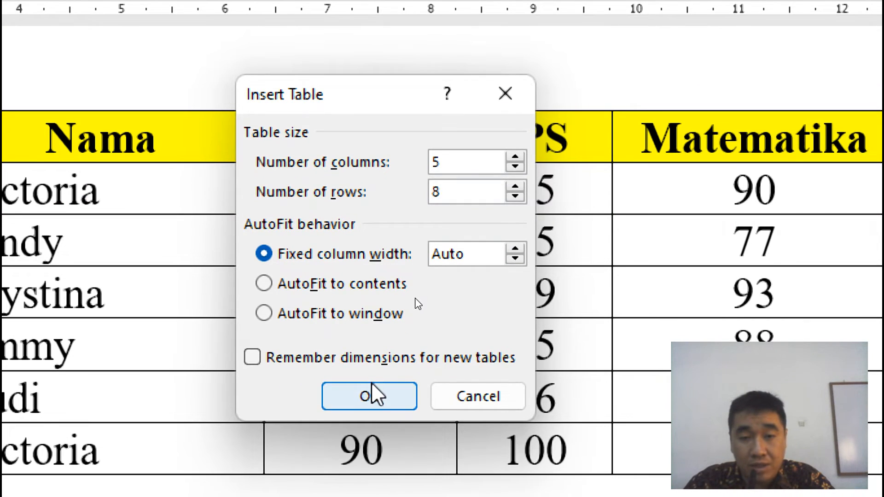
pyautogui.click(371, 391)
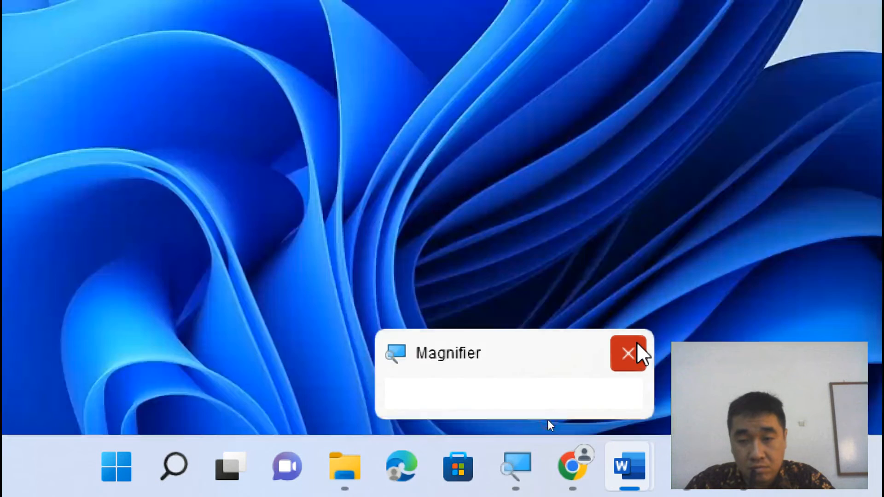
pyautogui.click(637, 351)
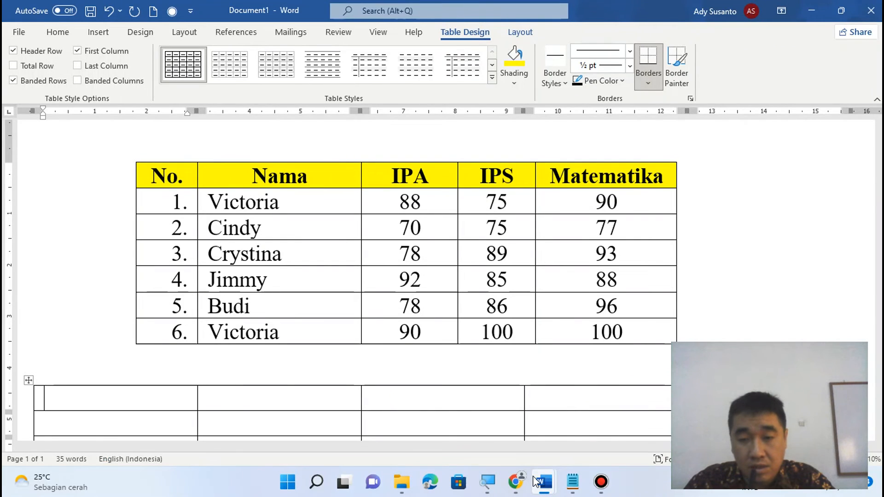
# Consult the Nilai sample, and in Document1 narrow the new table's first and third columns to line up with No. and IPA above.
pyautogui.moveTo(536, 481)
pyautogui.click(511, 435)
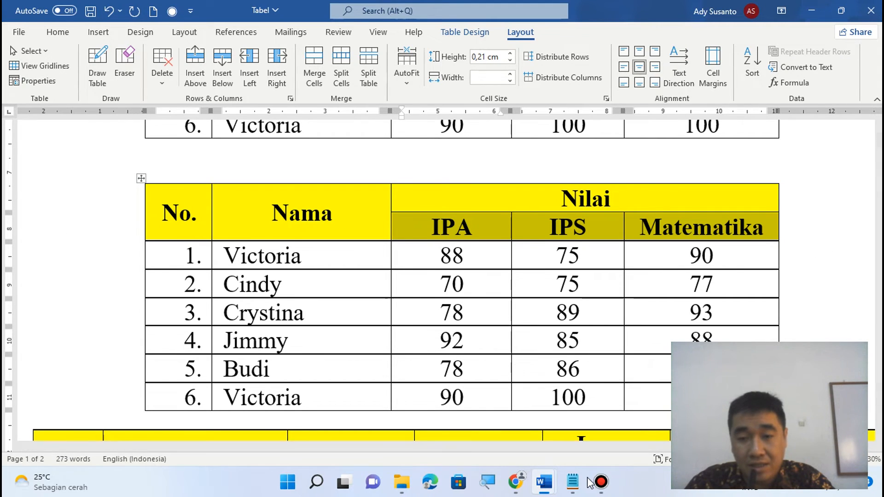
pyautogui.moveTo(556, 484)
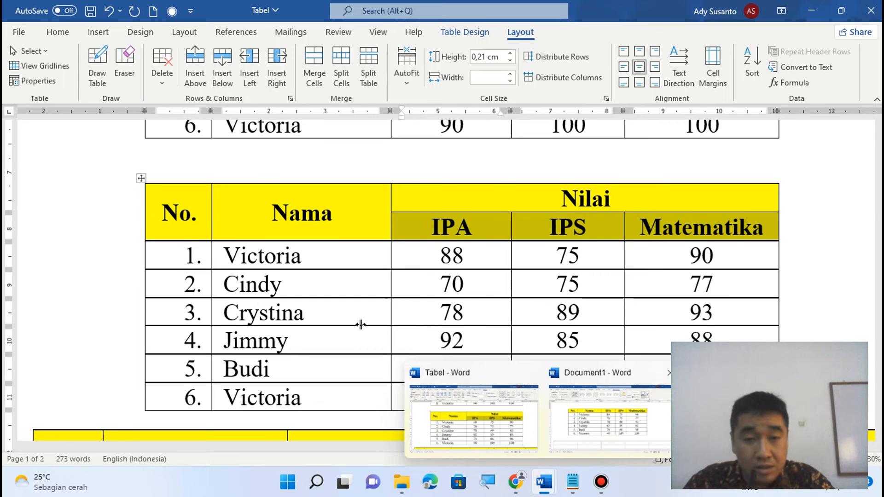
pyautogui.click(600, 427)
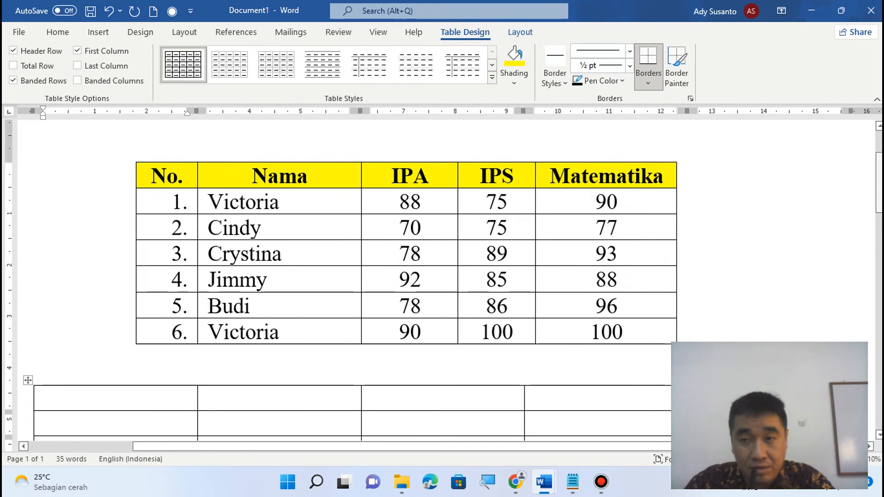
pyautogui.scroll(-5, 442, 276)
pyautogui.scroll(2, 442, 276)
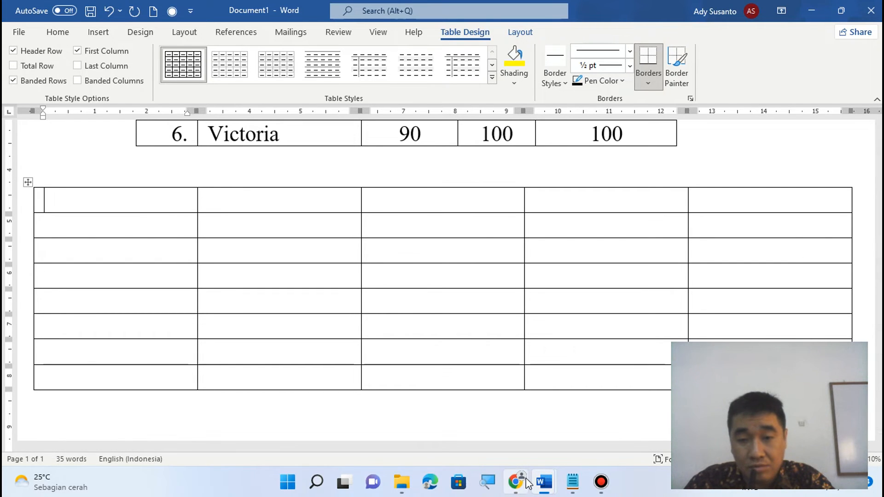
pyautogui.click(488, 482)
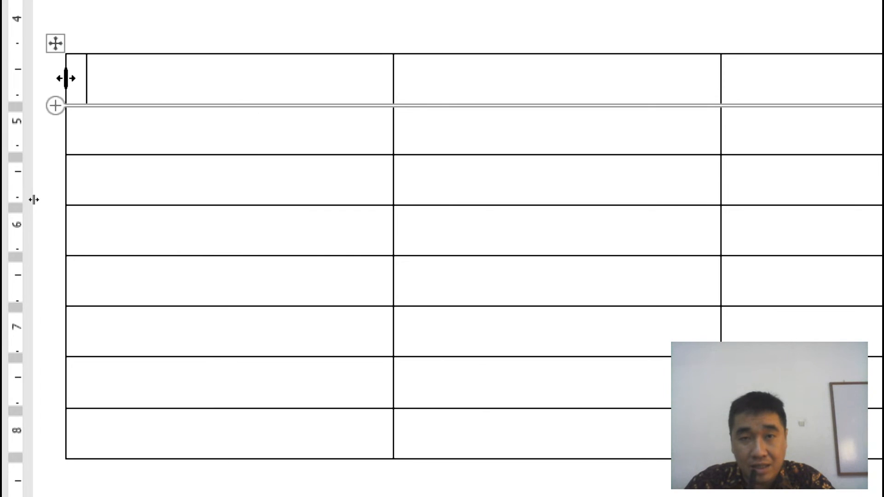
pyautogui.click(66, 78)
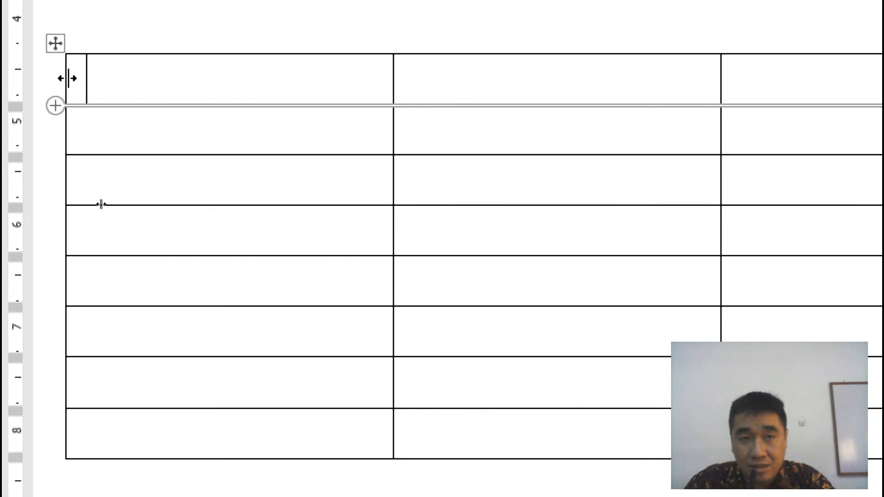
pyautogui.moveTo(65, 79); pyautogui.dragTo(299, 97)
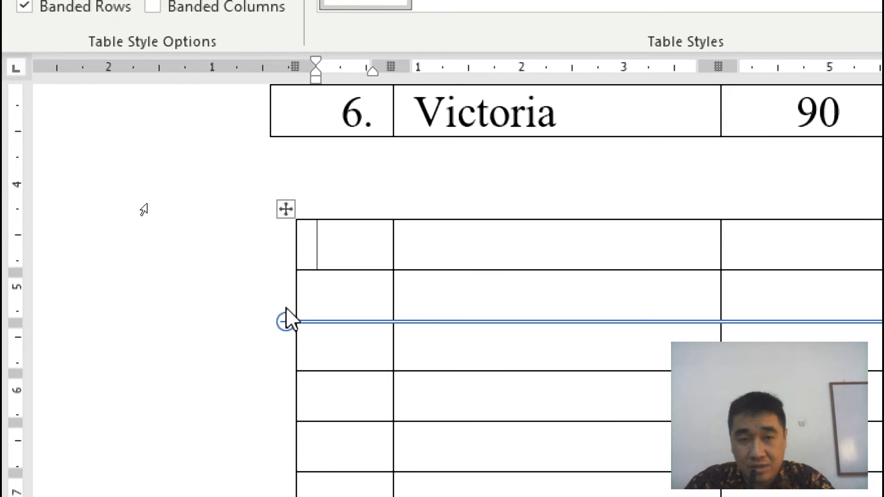
pyautogui.moveTo(294, 240); pyautogui.dragTo(278, 240)
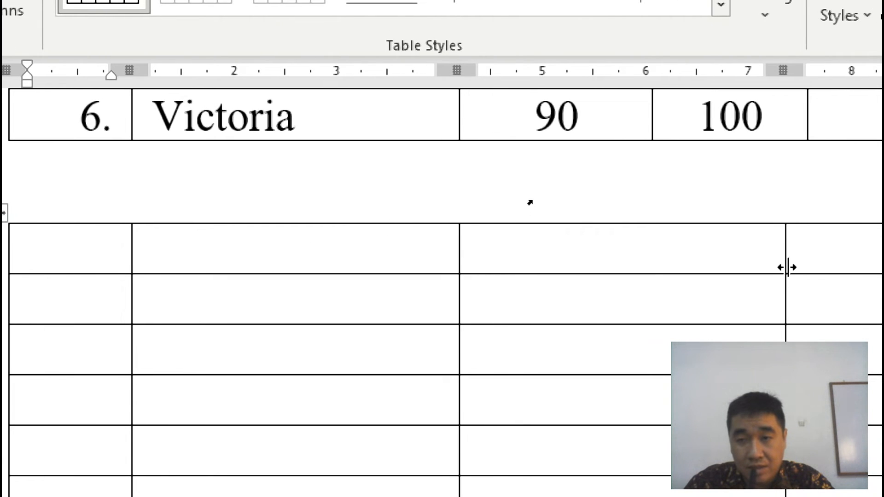
pyautogui.moveTo(786, 249); pyautogui.dragTo(651, 257)
pyautogui.click(73, 248)
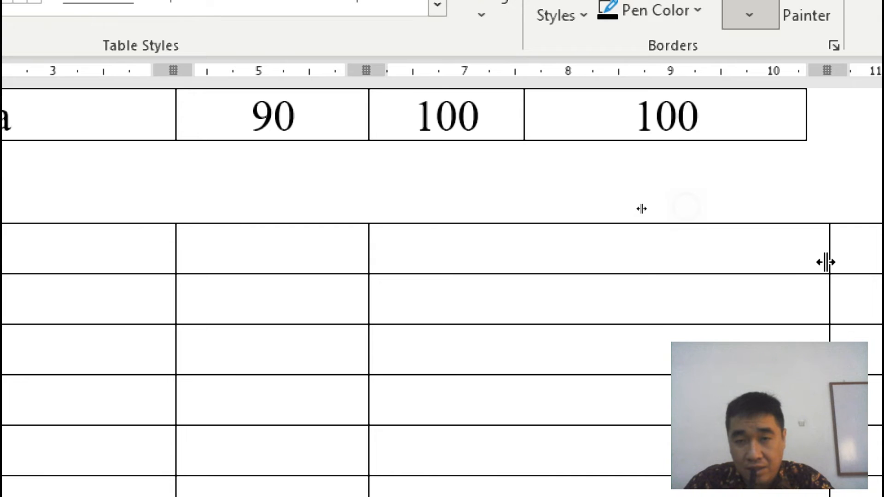
# Narrow the new table's fourth and fifth columns so their right borders line up with the completed table above.
pyautogui.moveTo(825, 262); pyautogui.dragTo(531, 283)
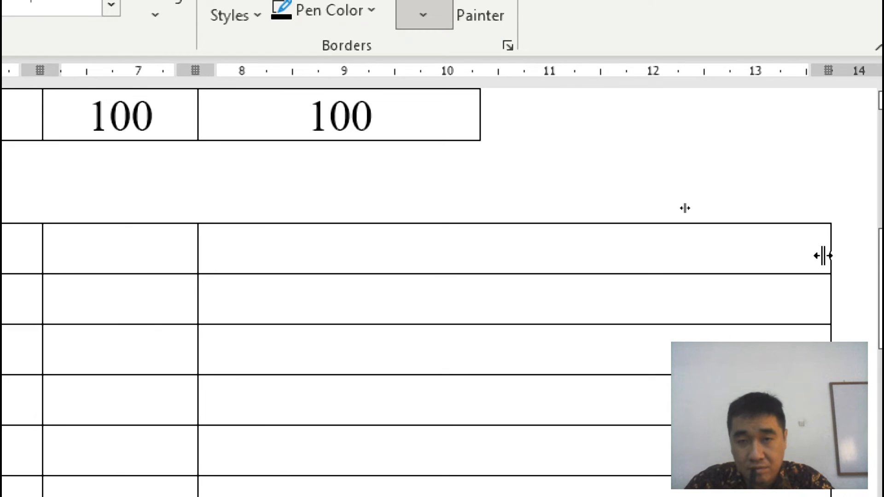
pyautogui.moveTo(823, 254); pyautogui.dragTo(491, 264)
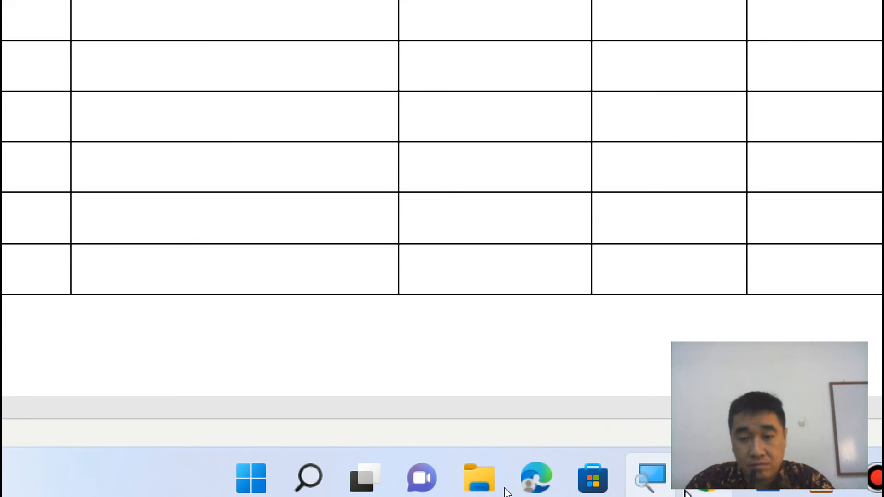
pyautogui.moveTo(652, 483)
pyautogui.click(543, 419)
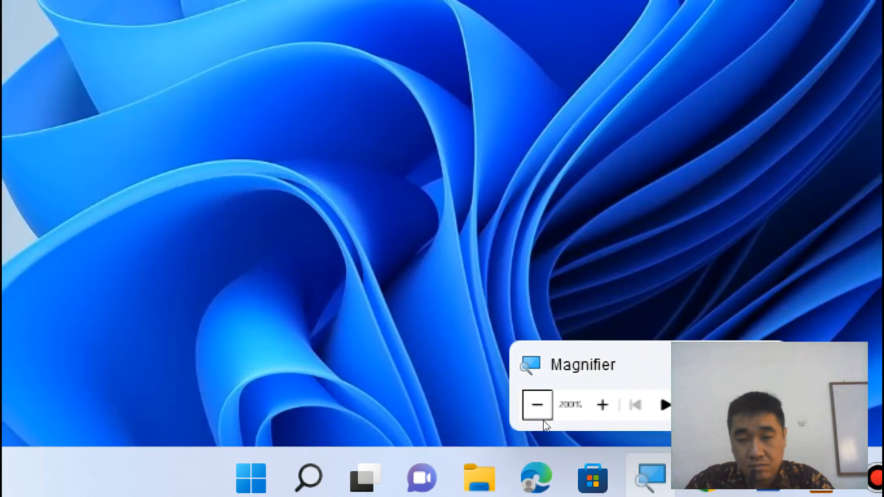
# Consult the two-row header of the Nilai sample in the Tabel document, and shade the new table's top two rows yellow in Document1.
pyautogui.moveTo(544, 483)
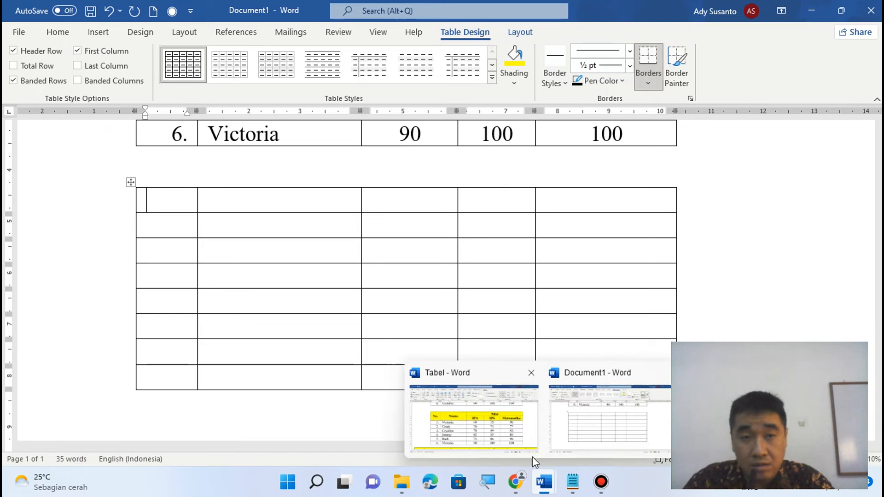
pyautogui.moveTo(523, 422)
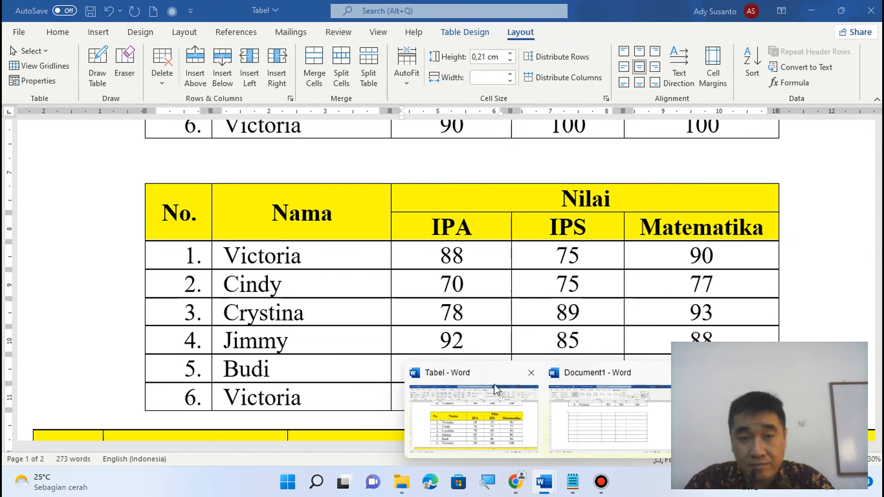
pyautogui.click(607, 416)
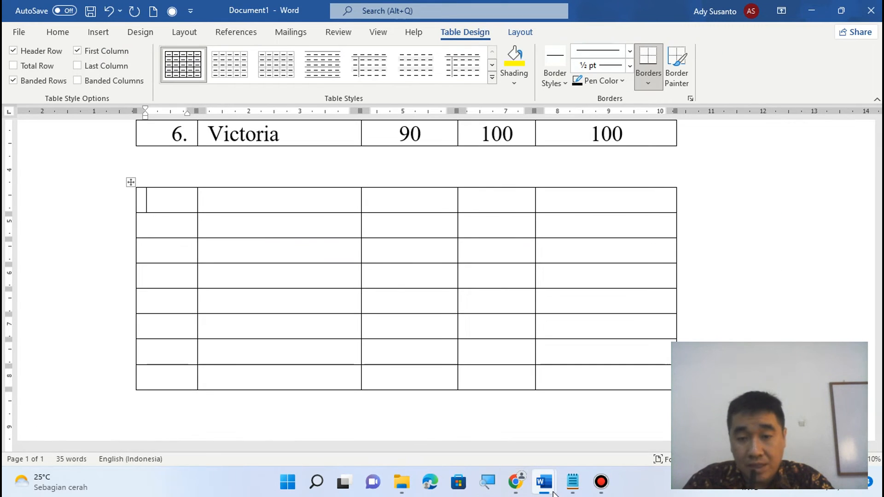
pyautogui.moveTo(547, 492)
pyautogui.click(515, 441)
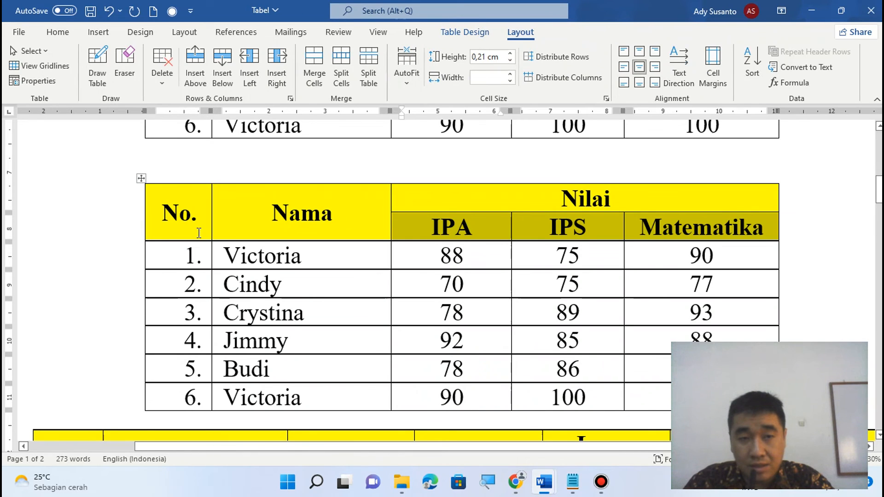
pyautogui.moveTo(164, 203); pyautogui.dragTo(644, 233)
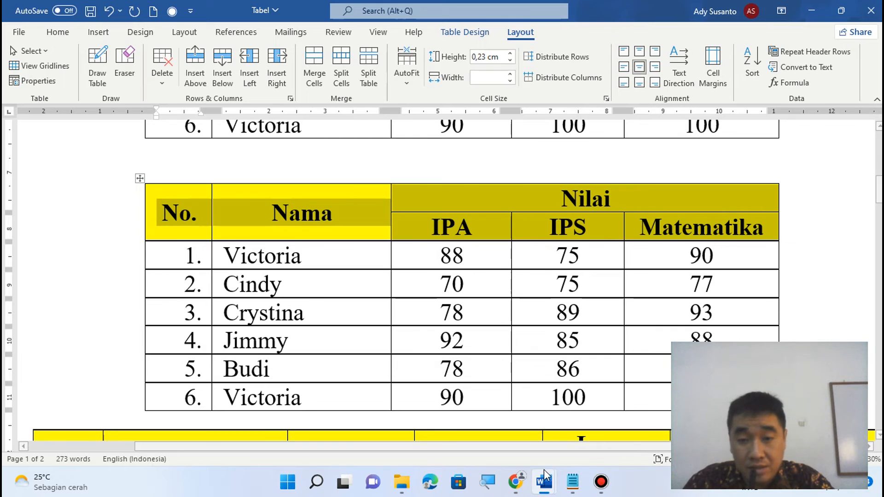
pyautogui.moveTo(548, 476)
pyautogui.click(578, 415)
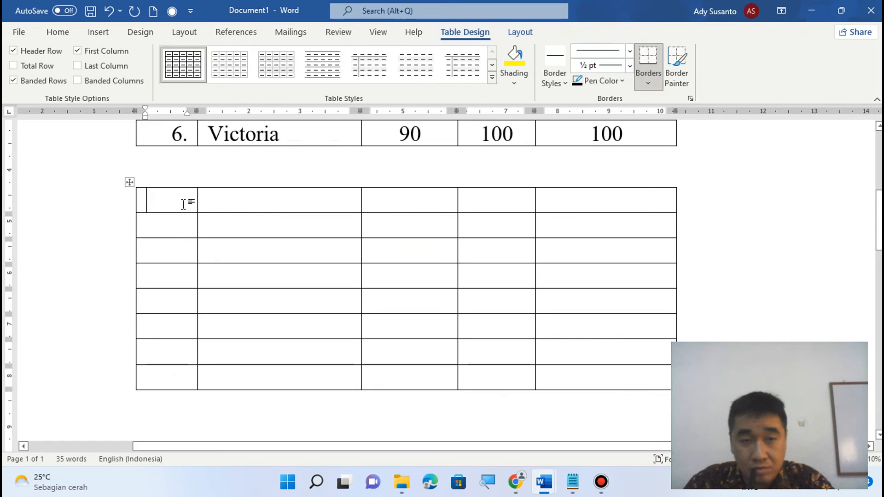
pyautogui.moveTo(183, 201); pyautogui.dragTo(610, 221)
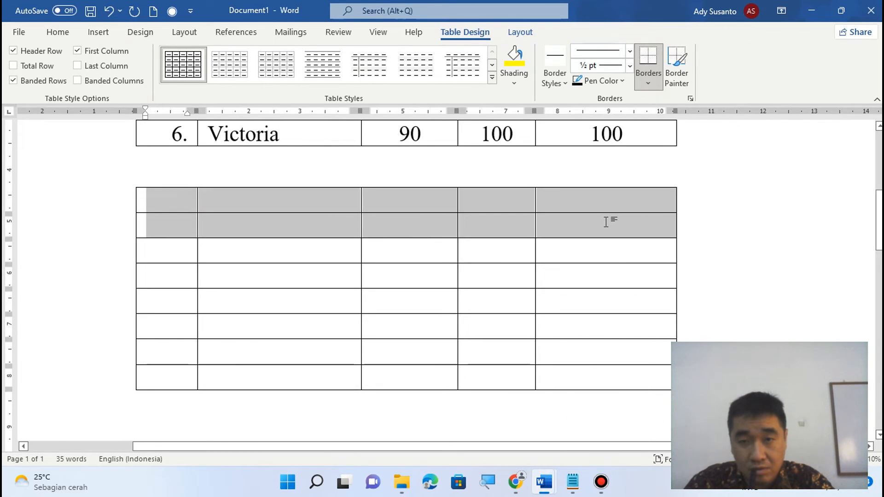
pyautogui.click(515, 84)
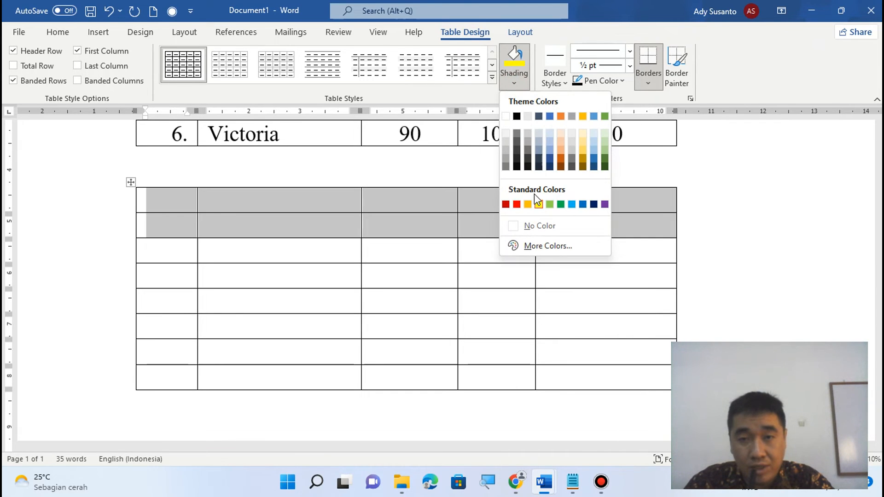
pyautogui.click(539, 201)
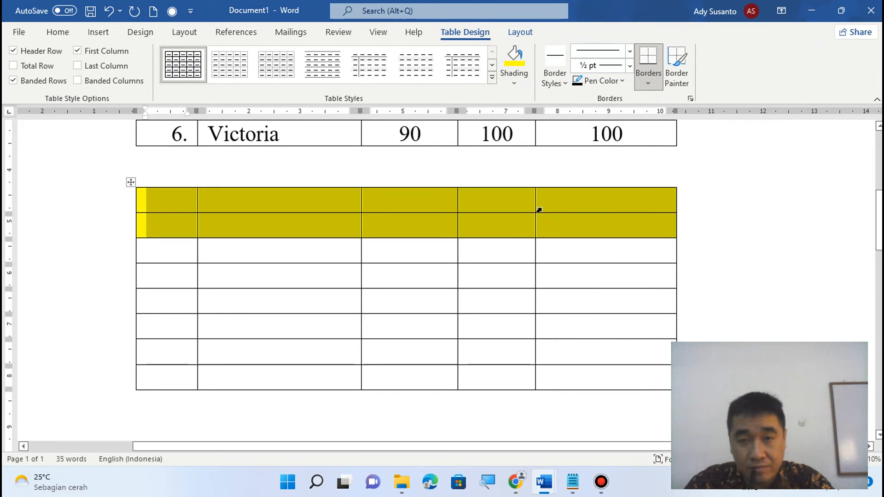
pyautogui.click(344, 251)
# Set the font of the new table's two yellow header rows to Times New Roman, size 12, bold.
pyautogui.moveTo(151, 202); pyautogui.dragTo(542, 230)
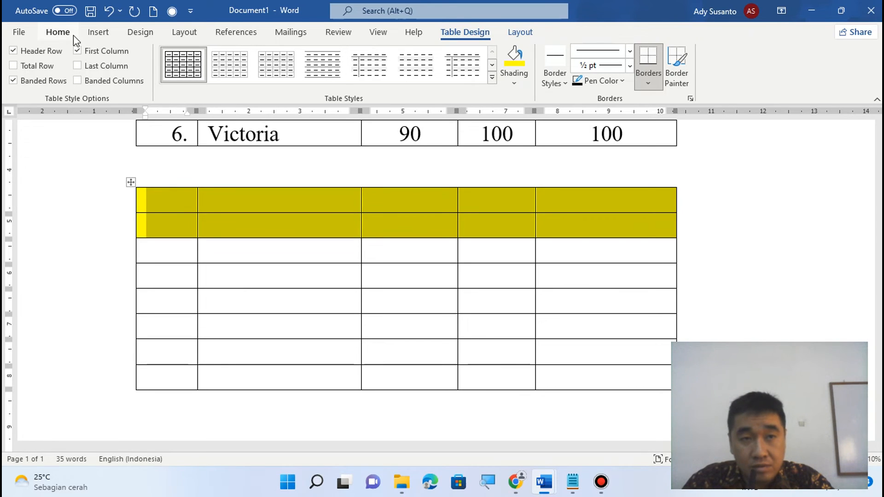
pyautogui.click(59, 32)
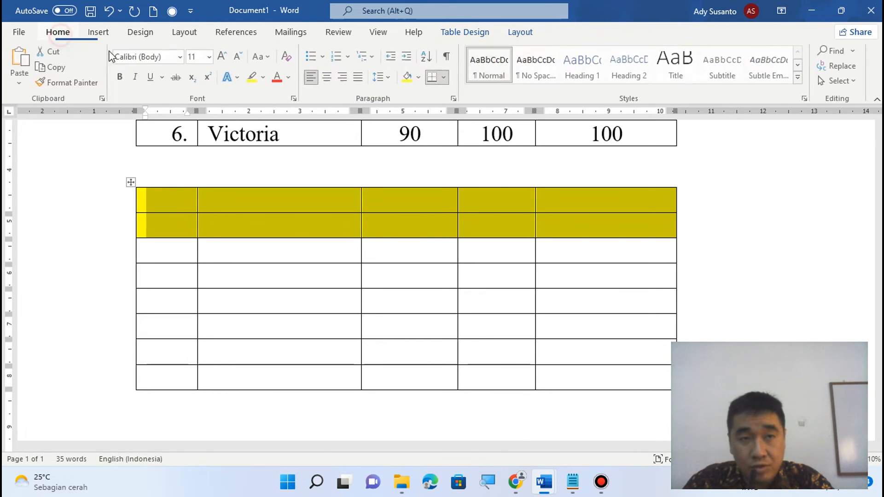
pyautogui.click(182, 57)
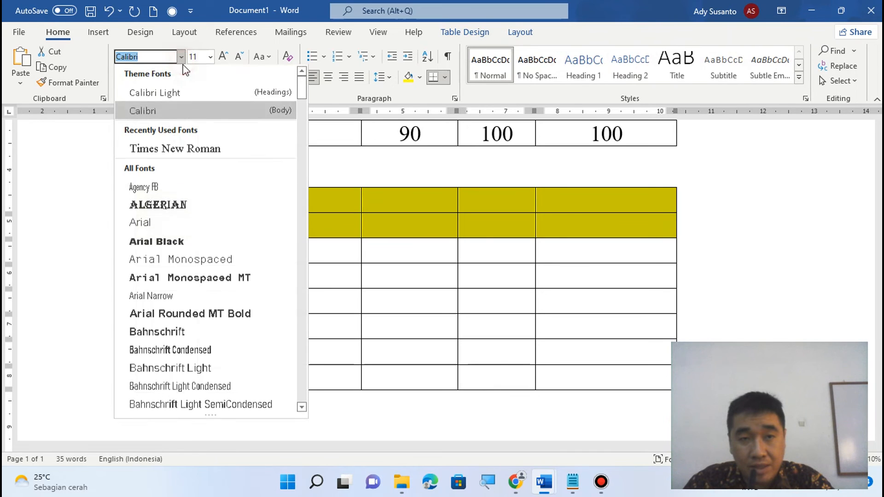
pyautogui.click(190, 155)
pyautogui.click(211, 57)
pyautogui.click(199, 132)
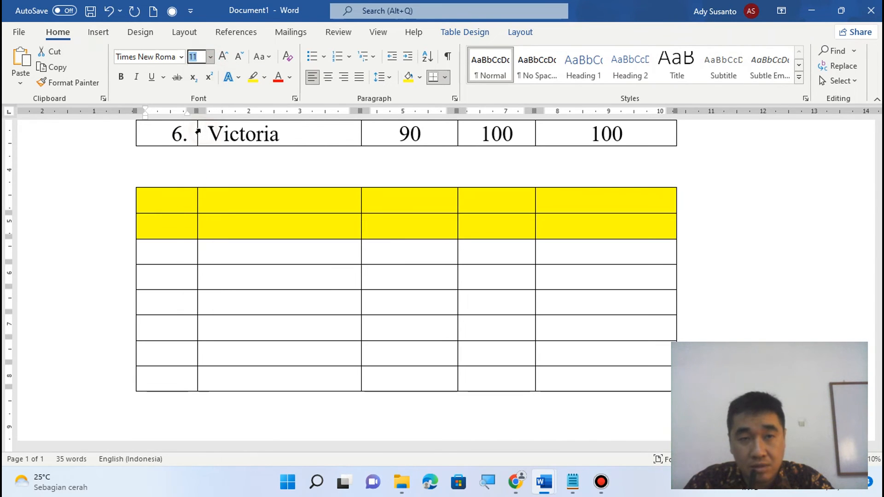
pyautogui.click(121, 78)
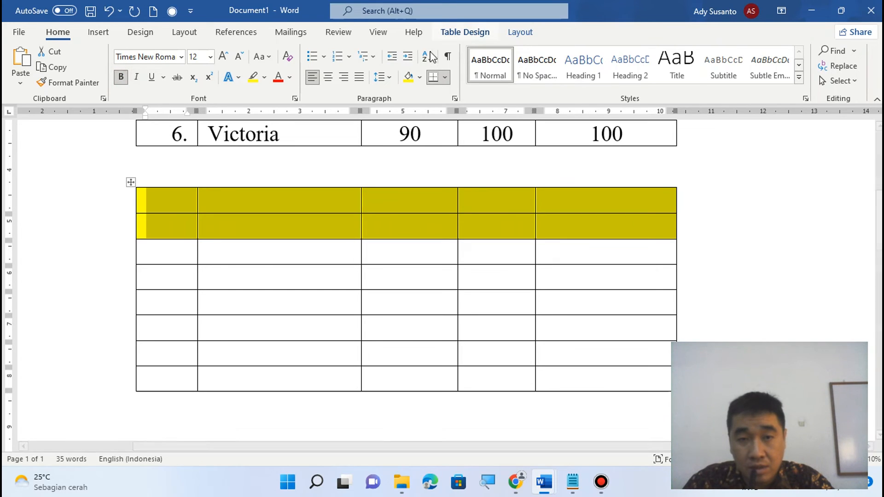
# Center the contents of the two yellow header rows both horizontally and vertically.
pyautogui.click(533, 33)
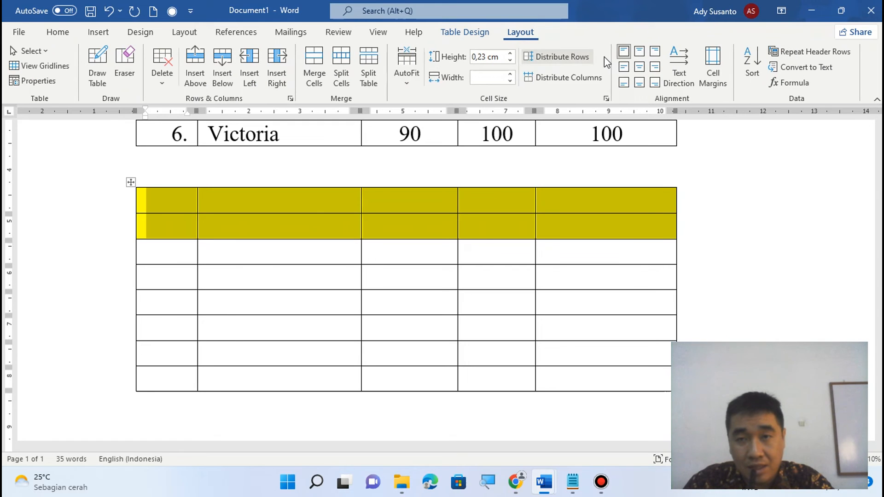
pyautogui.click(640, 68)
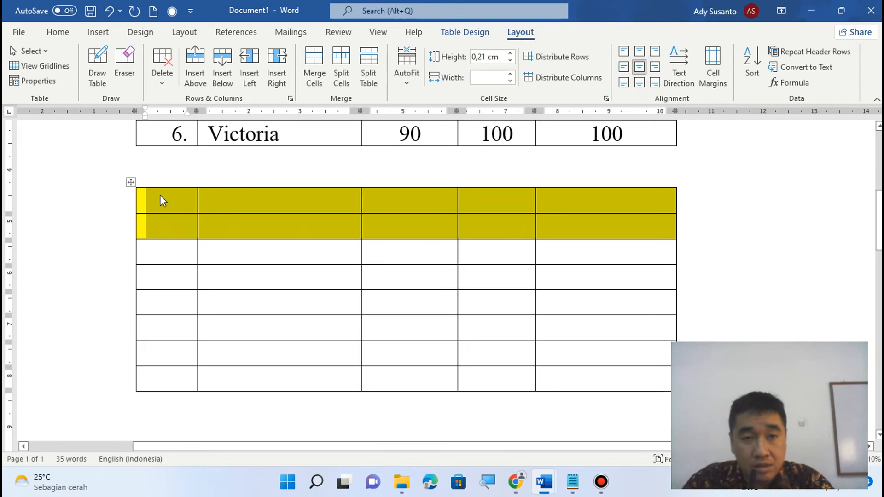
pyautogui.click(175, 195)
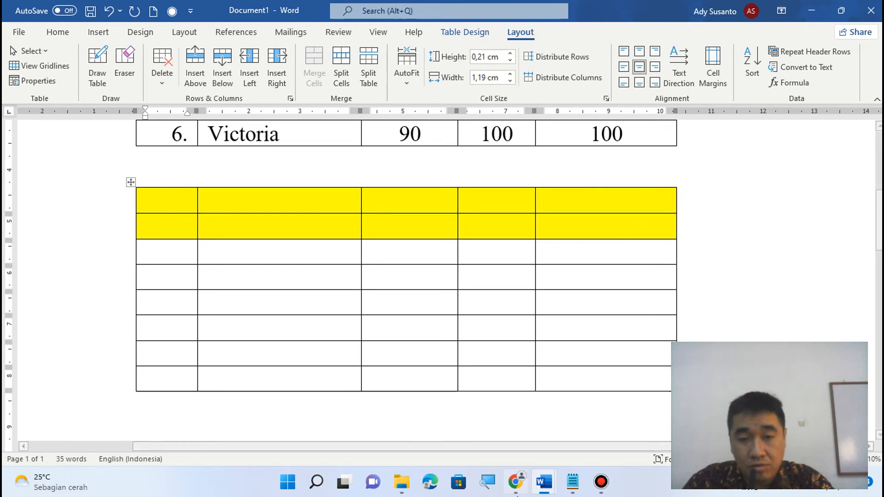
# Check the No. cell in the Nilai sample, and merge the first column's two yellow header cells in Document1.
pyautogui.moveTo(533, 488)
pyautogui.click(515, 433)
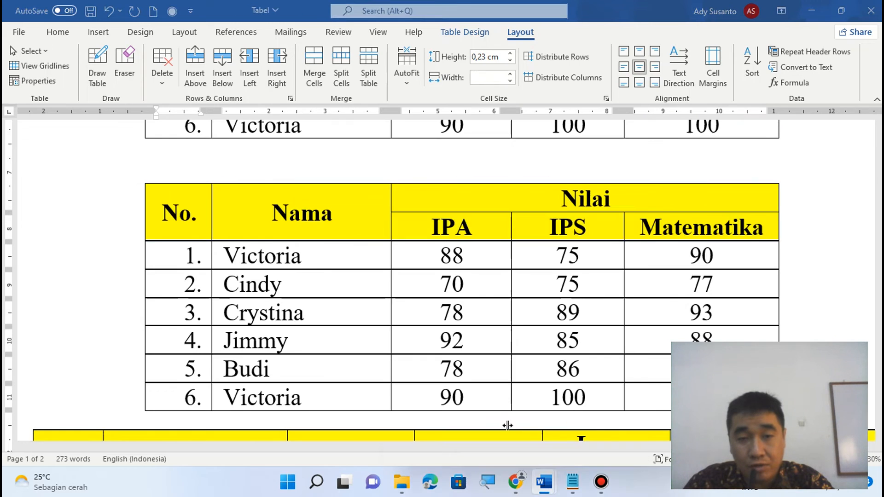
pyautogui.click(190, 213)
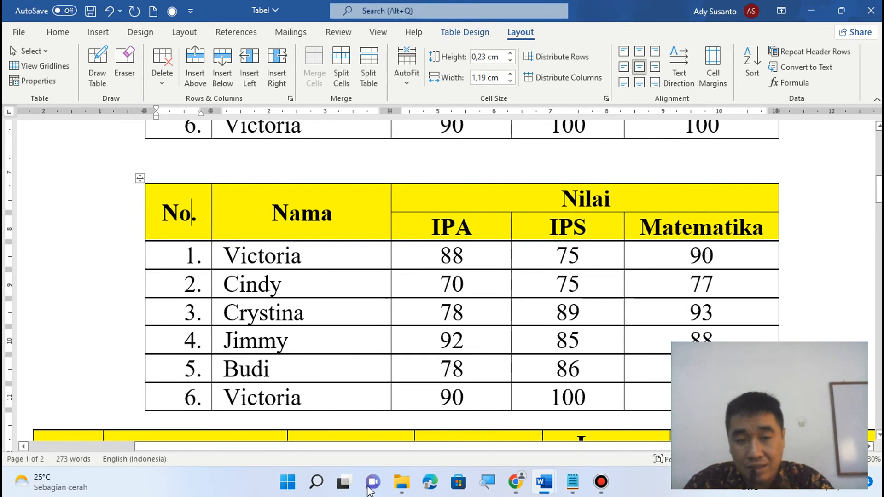
pyautogui.moveTo(544, 485)
pyautogui.click(578, 426)
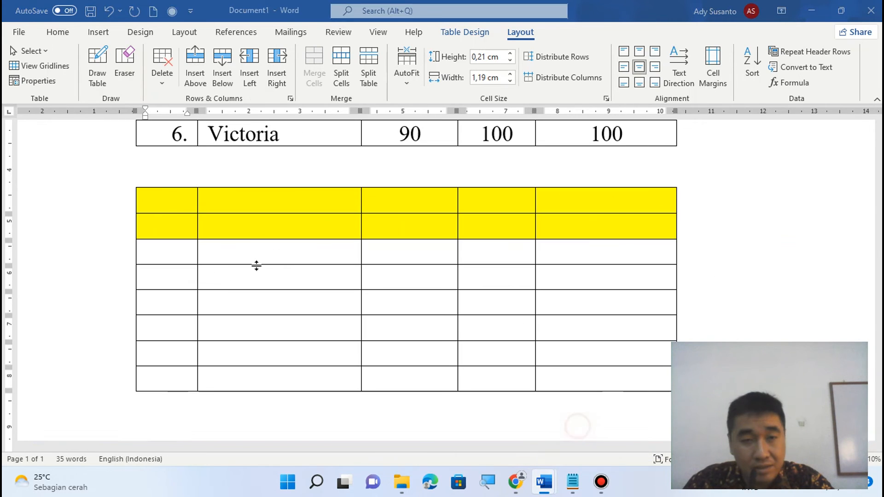
pyautogui.moveTo(168, 203); pyautogui.dragTo(167, 232)
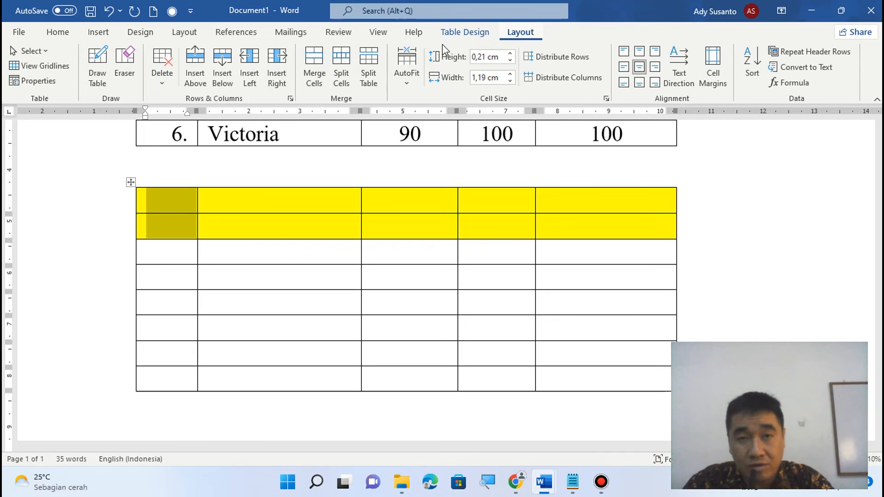
pyautogui.click(324, 69)
# Switch to Notepad and add the line "Merge Cells ---> Menggabungkan cell" below the Cell definition, separated by a blank line.
pyautogui.moveTo(574, 488)
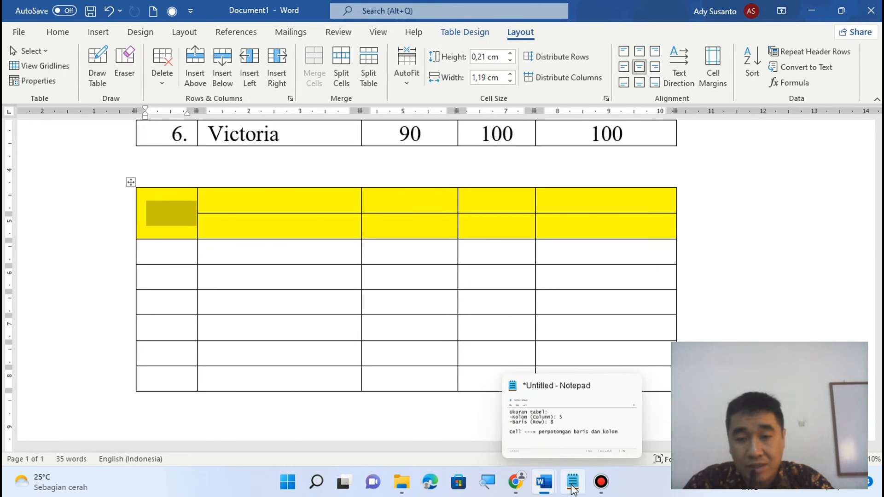
pyautogui.click(563, 422)
pyautogui.click(586, 295)
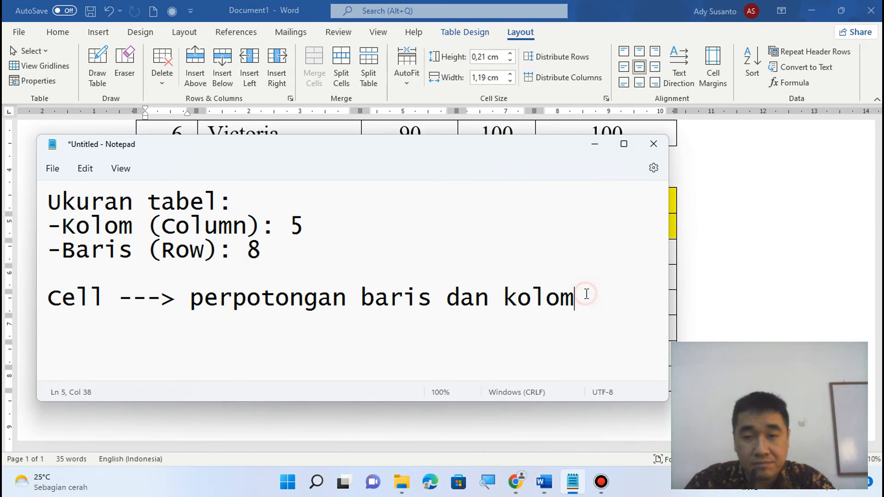
pyautogui.write('Me')
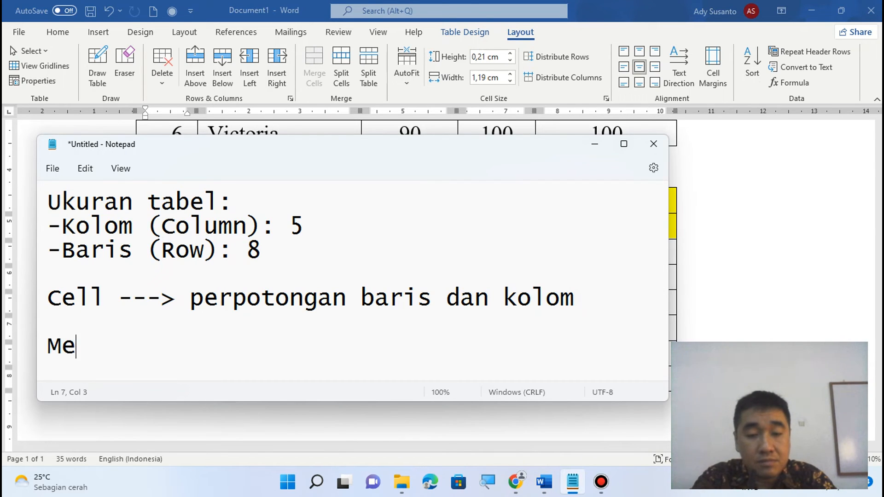
pyautogui.write('rge Cells')
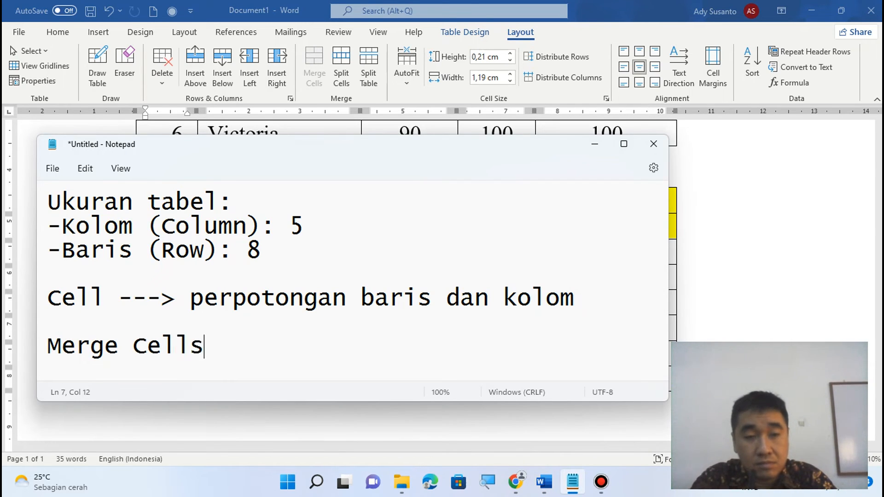
pyautogui.write(' --->')
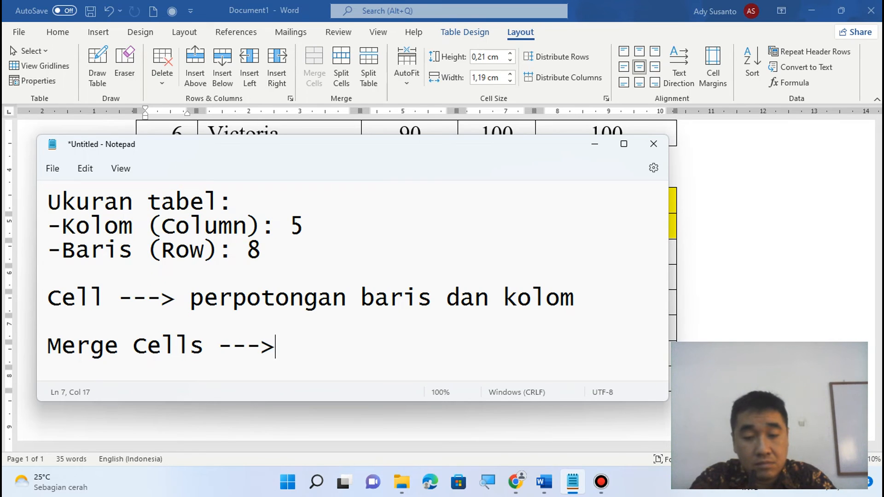
pyautogui.write(' Menggab')
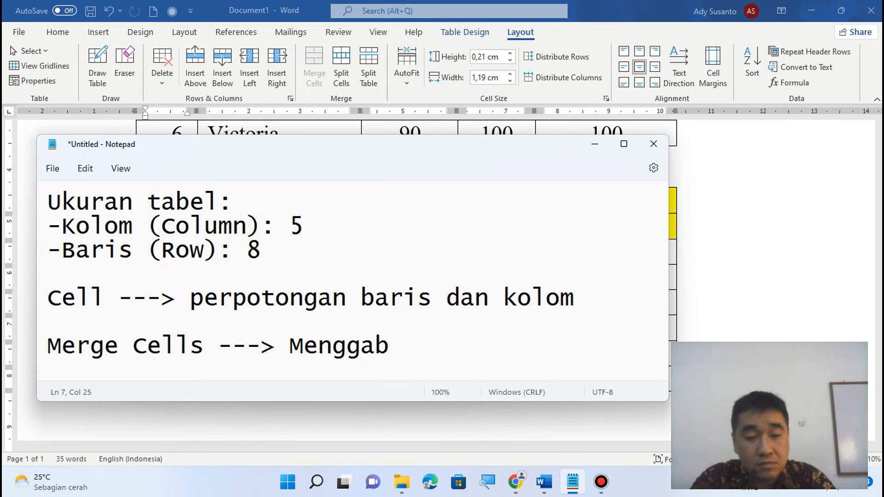
pyautogui.write('ungkan cell')
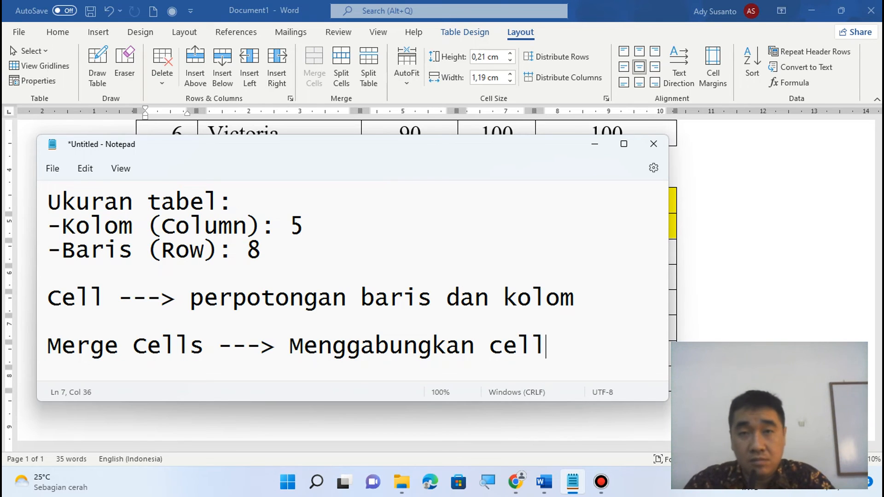
# Return to Document1 in Word and enter "No." in the merged header cell of the first column.
pyautogui.hotkey('alt', 'Tab')
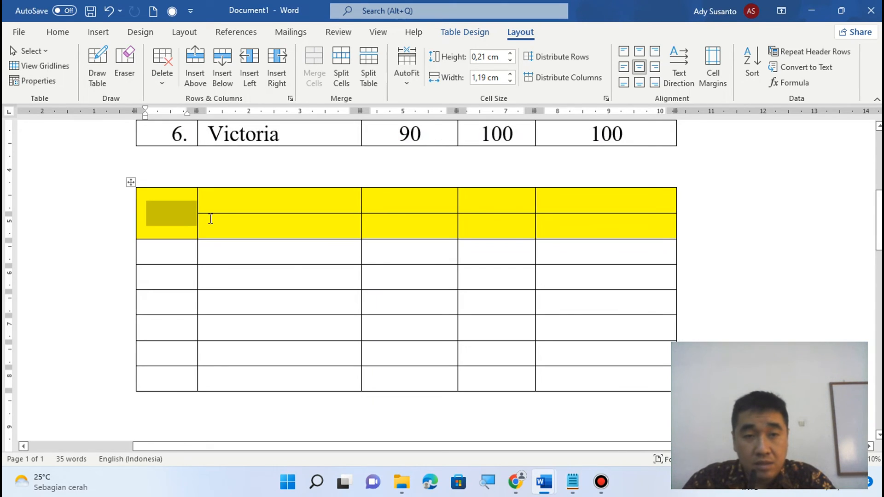
pyautogui.click(175, 219)
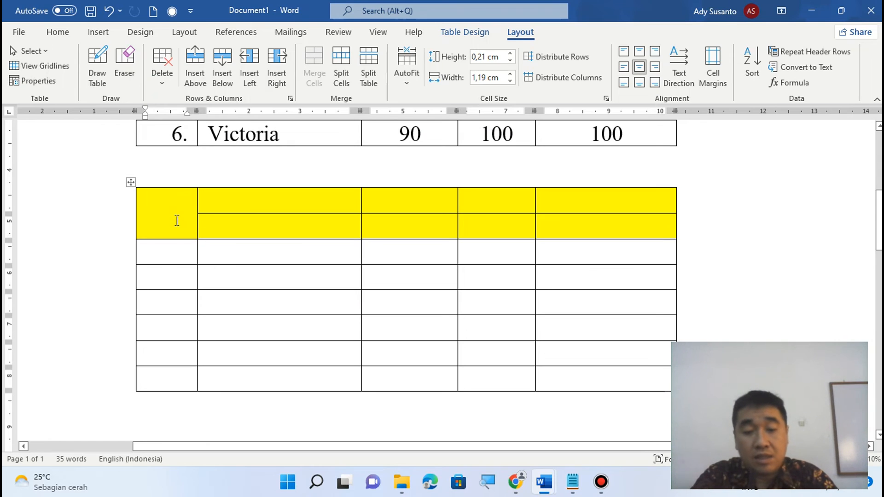
pyautogui.write('No.')
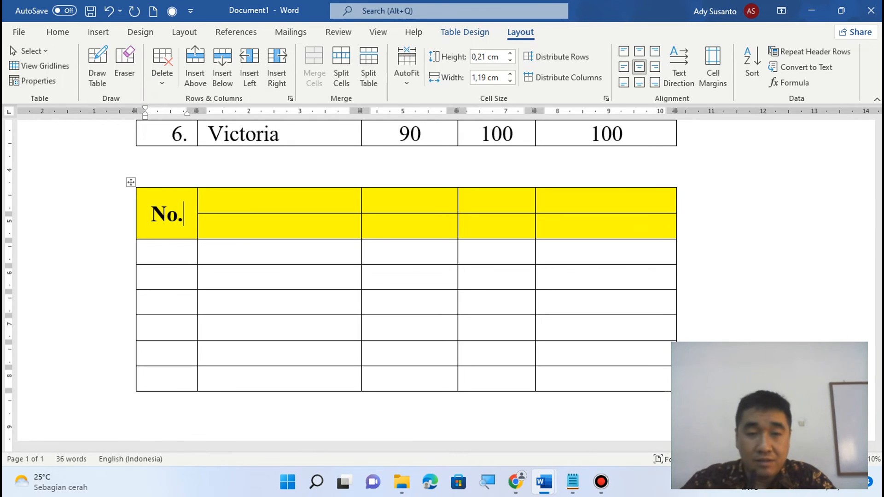
# Merge the second column's two yellow header cells and enter "Nama" in the merged cell.
pyautogui.moveTo(324, 205); pyautogui.dragTo(323, 227)
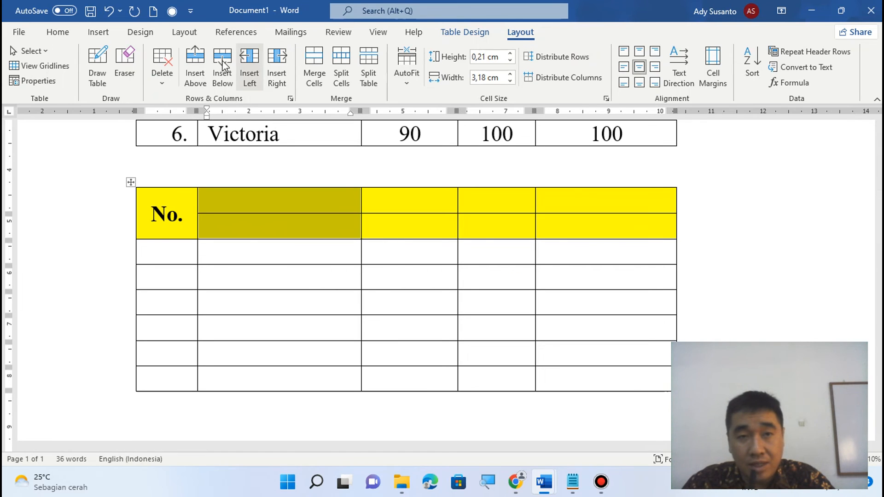
pyautogui.click(325, 74)
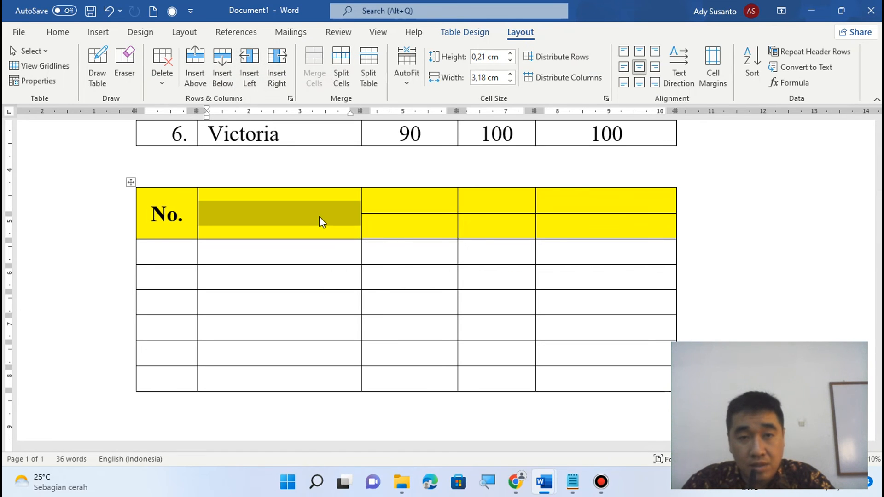
pyautogui.click(305, 222)
pyautogui.write('Nama')
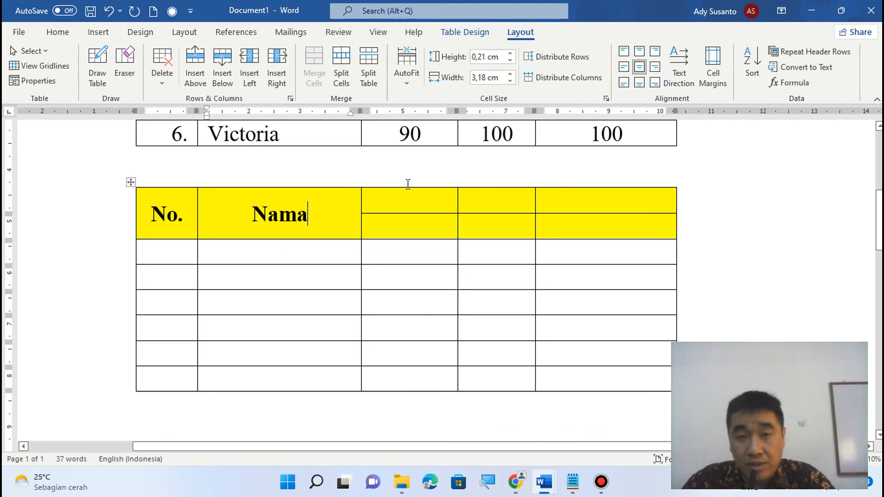
# Merge the three remaining cells of the upper yellow header row and enter "Nilai" in the merged cell.
pyautogui.moveTo(409, 200); pyautogui.dragTo(576, 198)
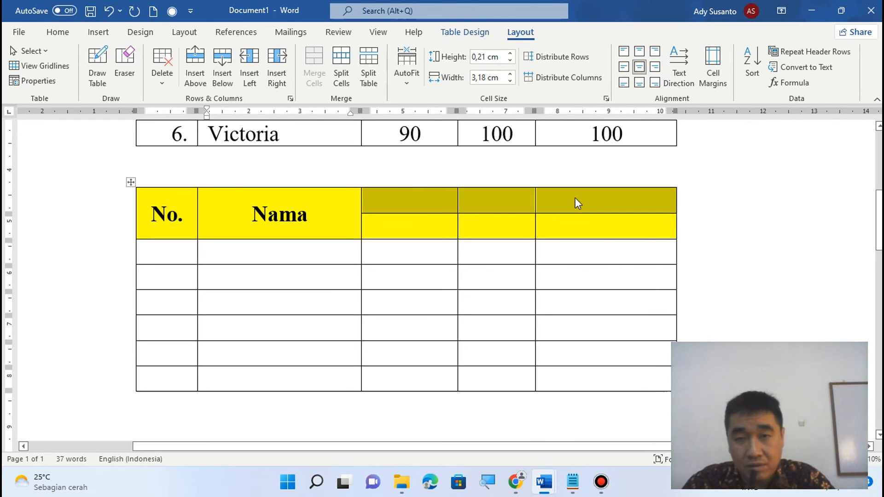
pyautogui.click(313, 60)
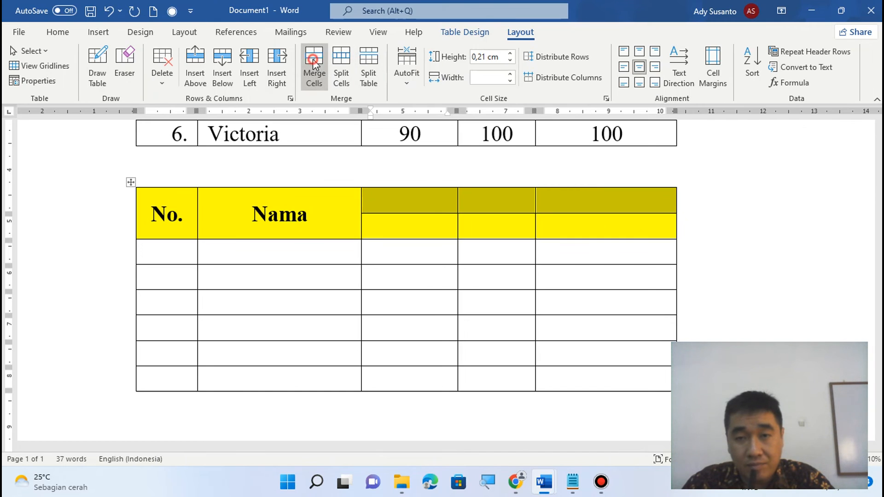
pyautogui.click(542, 205)
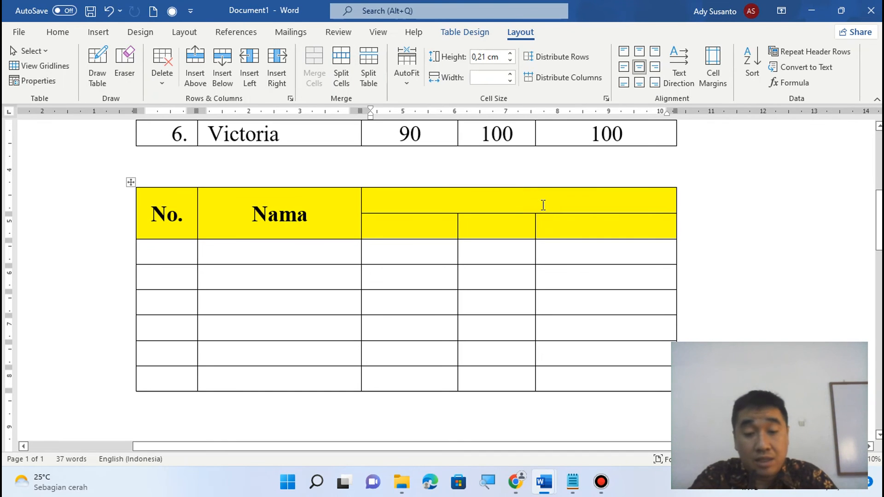
pyautogui.write('Nilai')
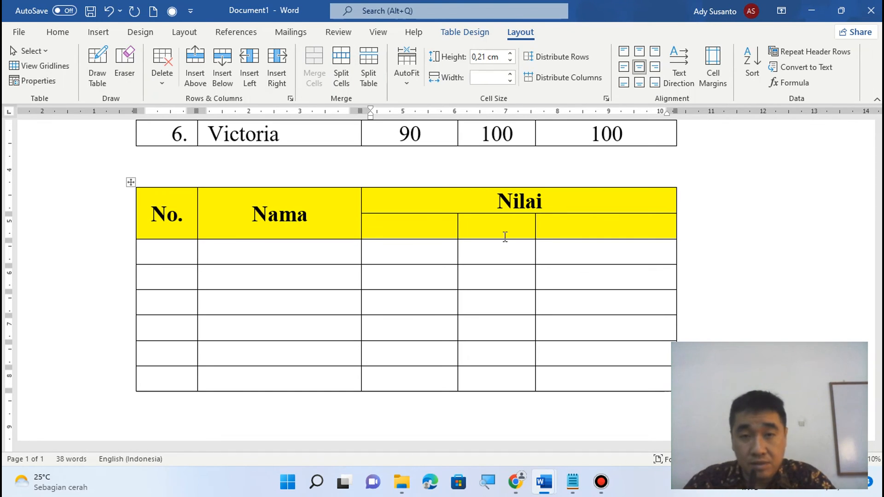
# Enter the subheadings "IPA", "IPS" and "Matematika" in the three yellow cells below Nilai.
pyautogui.click(403, 231)
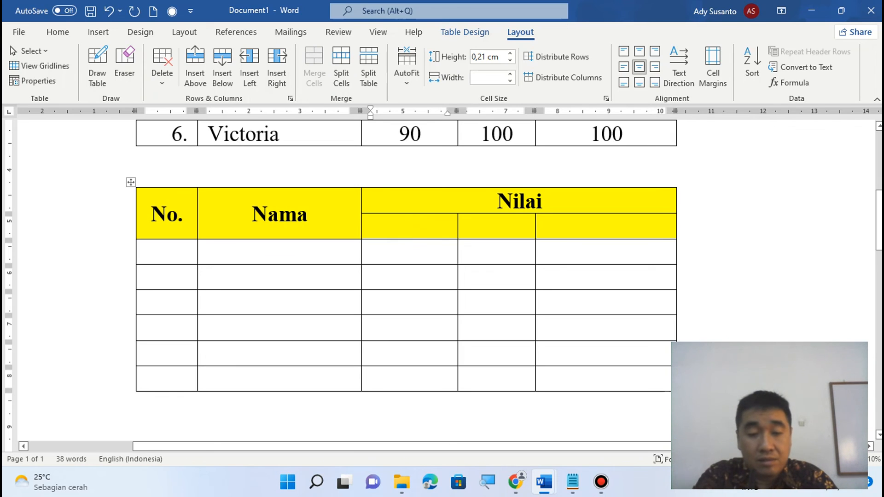
pyautogui.write('IPA')
pyautogui.press('Tab')
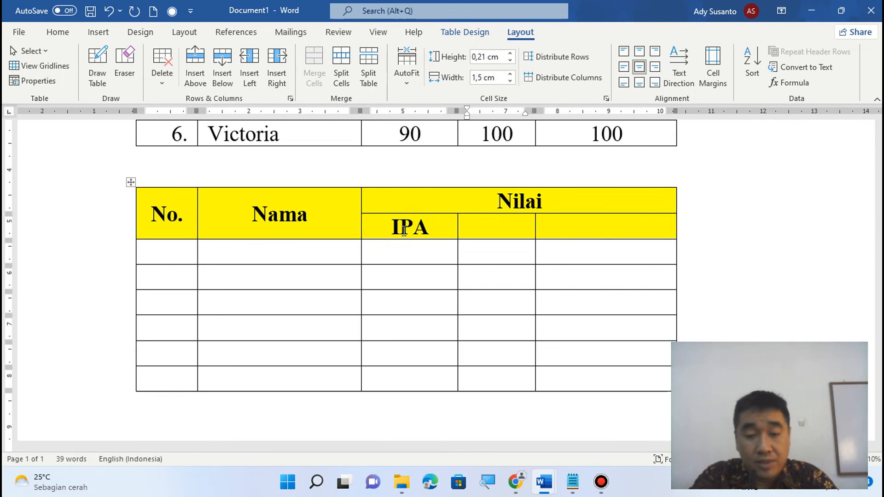
pyautogui.write('IPS')
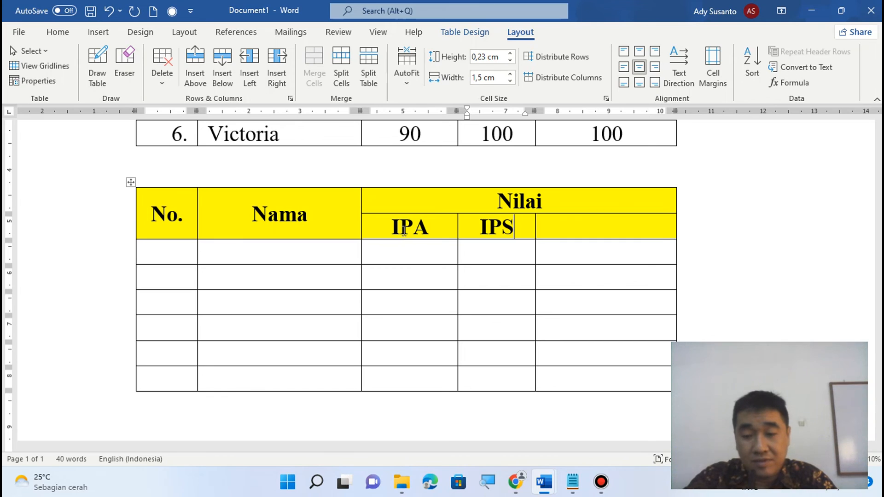
pyautogui.press('Tab')
pyautogui.write('Matem')
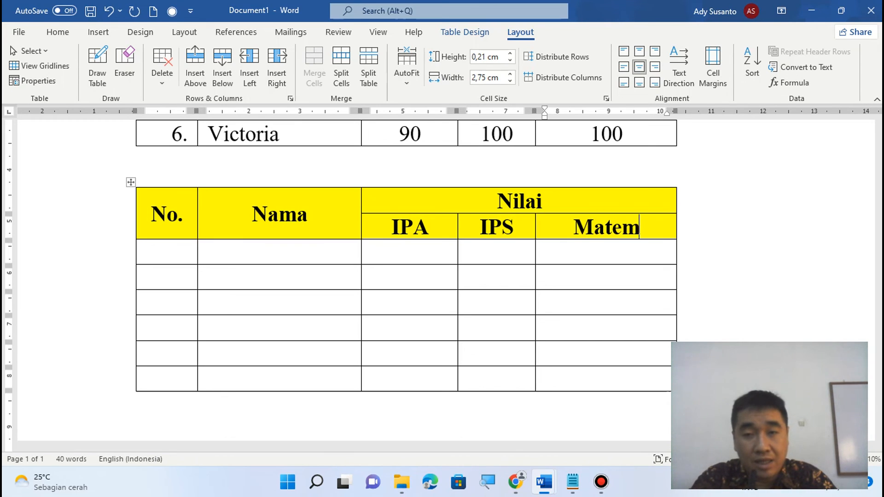
pyautogui.write('atika')
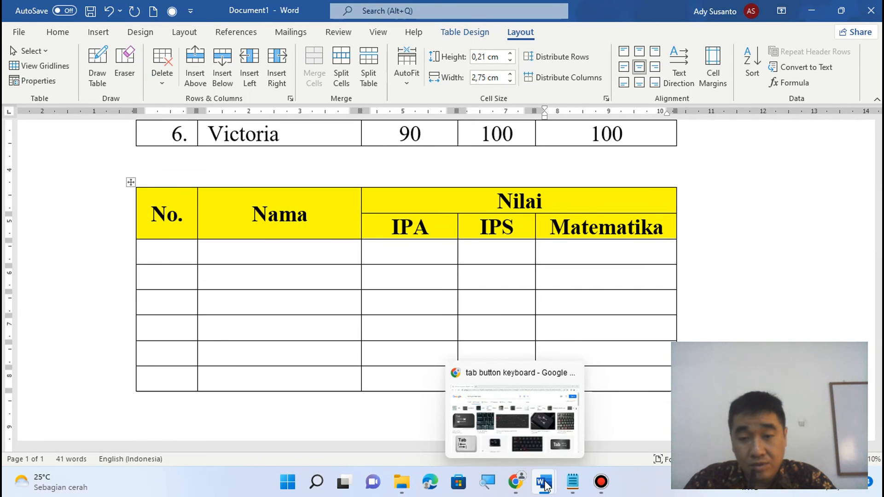
# Switch to the Tabel document and compare the data rows of its two sample score tables.
pyautogui.moveTo(543, 482)
pyautogui.moveTo(487, 418)
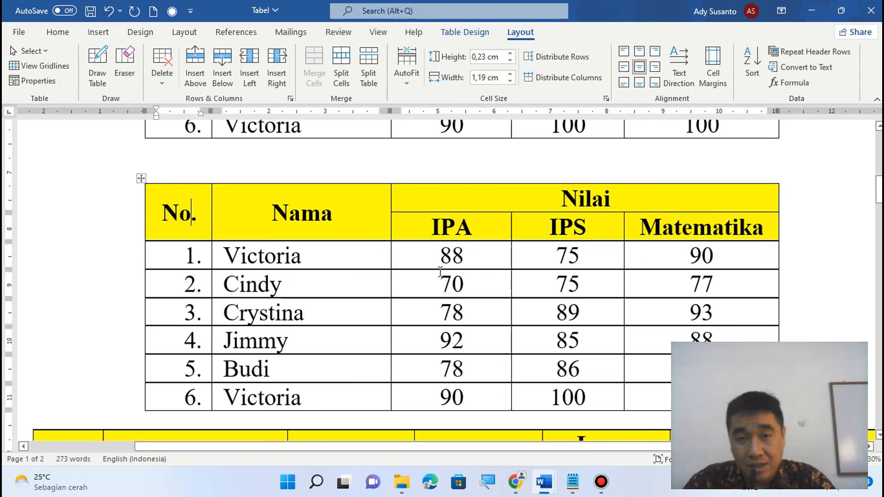
pyautogui.scroll(3, 440, 272)
pyautogui.scroll(-1, 347, 212)
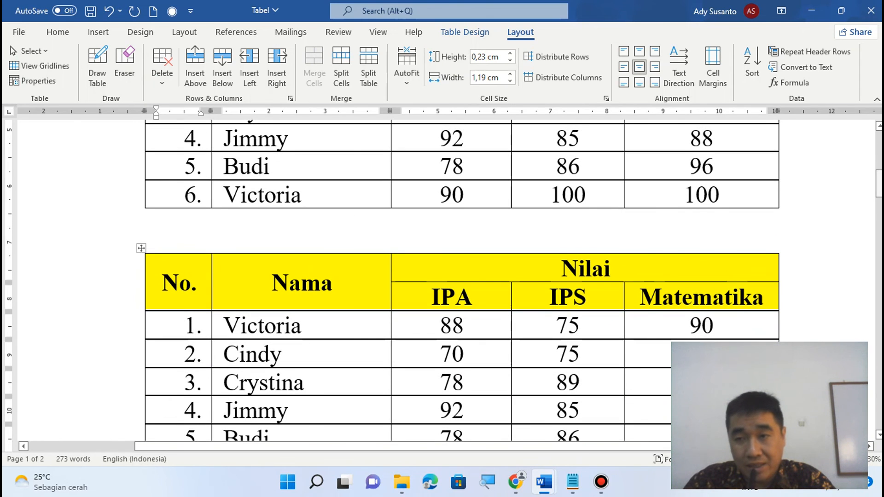
pyautogui.scroll(-1, 461, 276)
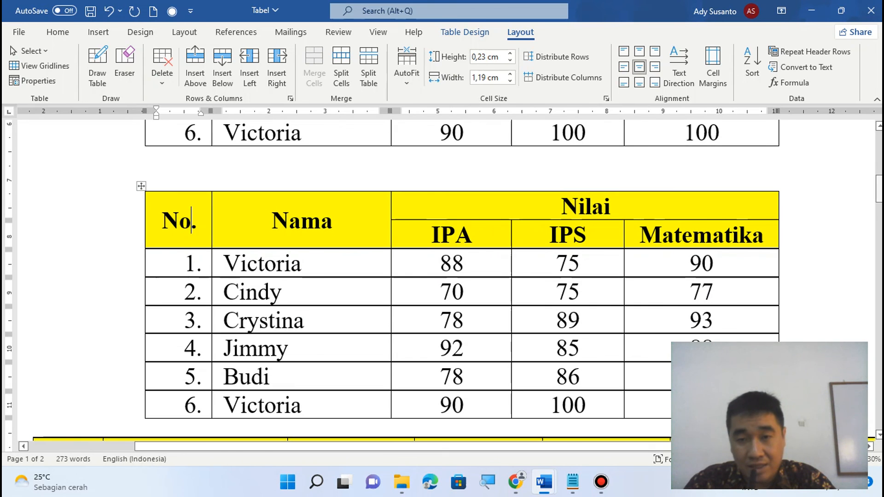
# Return to Document1 and copy the six data rows of the first table, leaving out its header row.
pyautogui.click(544, 482)
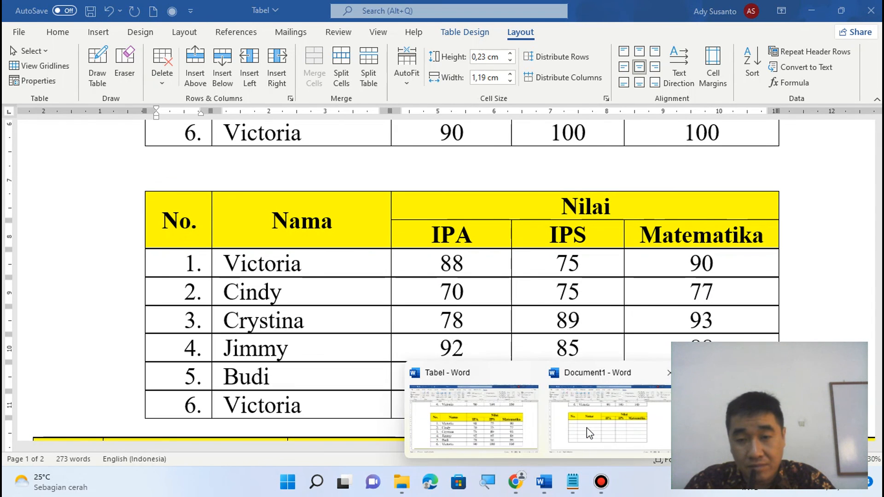
pyautogui.click(587, 428)
pyautogui.scroll(2, 205, 157)
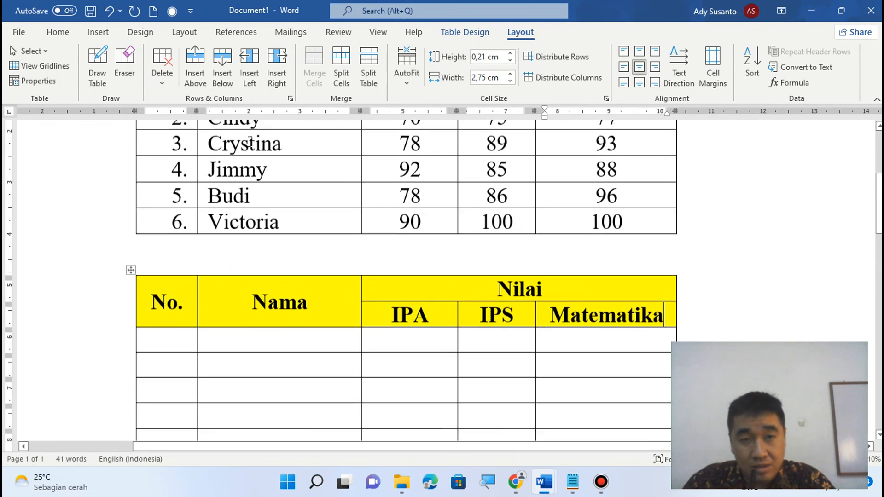
pyautogui.scroll(3, 70, 227)
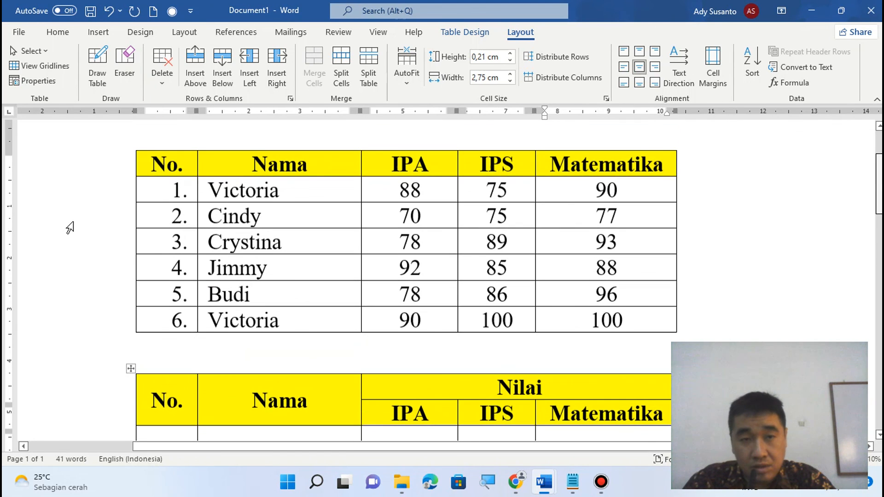
pyautogui.moveTo(162, 195); pyautogui.dragTo(624, 324)
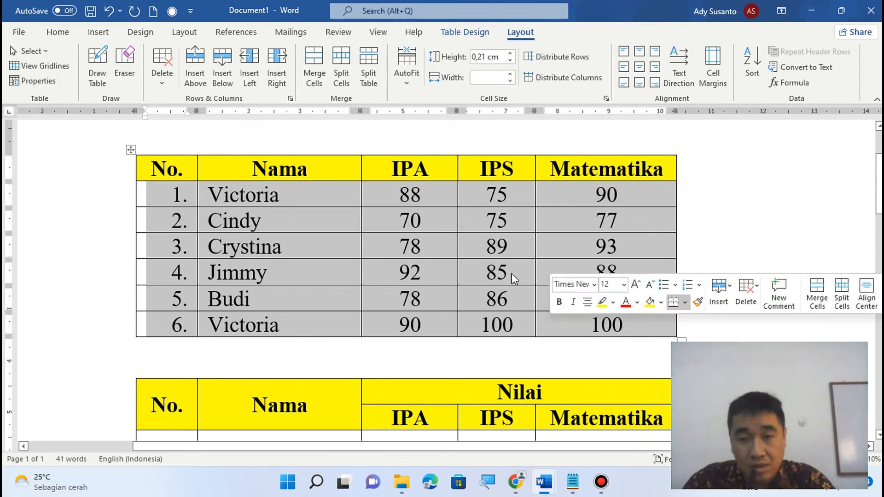
pyautogui.rightClick(317, 268)
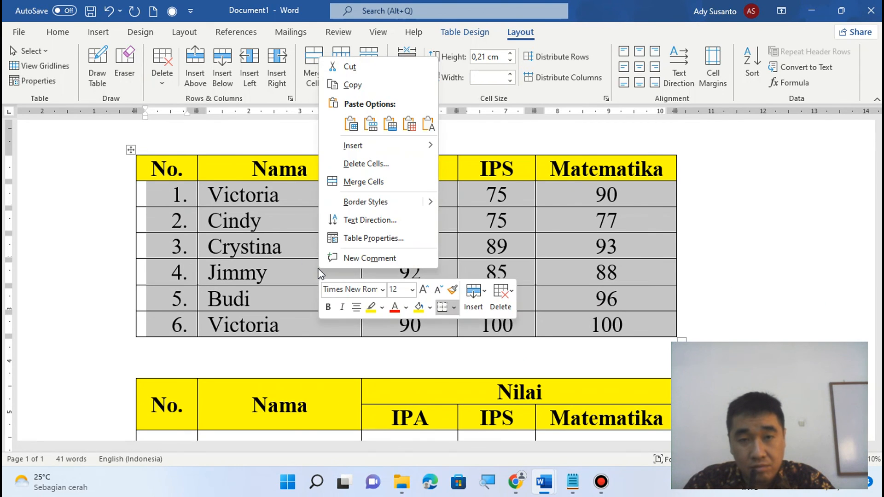
pyautogui.click(361, 87)
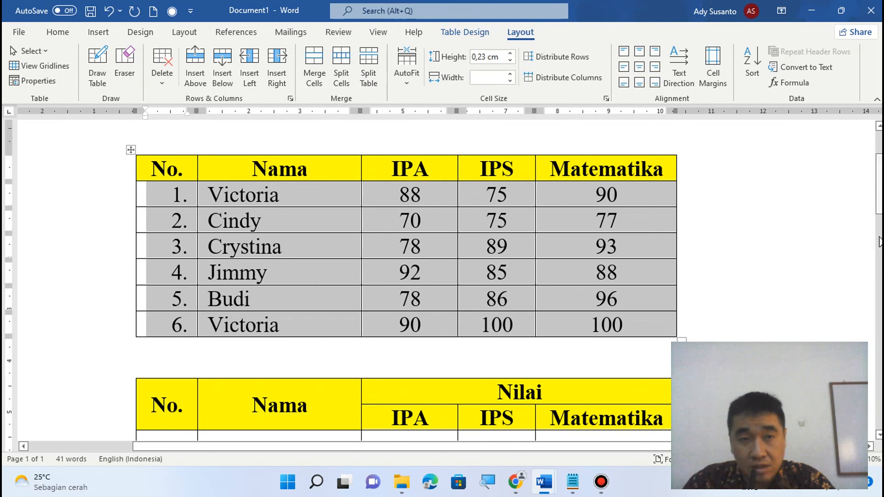
# Paste the copied data rows into the empty rows of the second table, starting at the first cell below No.
pyautogui.scroll(-6, 878, 242)
pyautogui.click(158, 137)
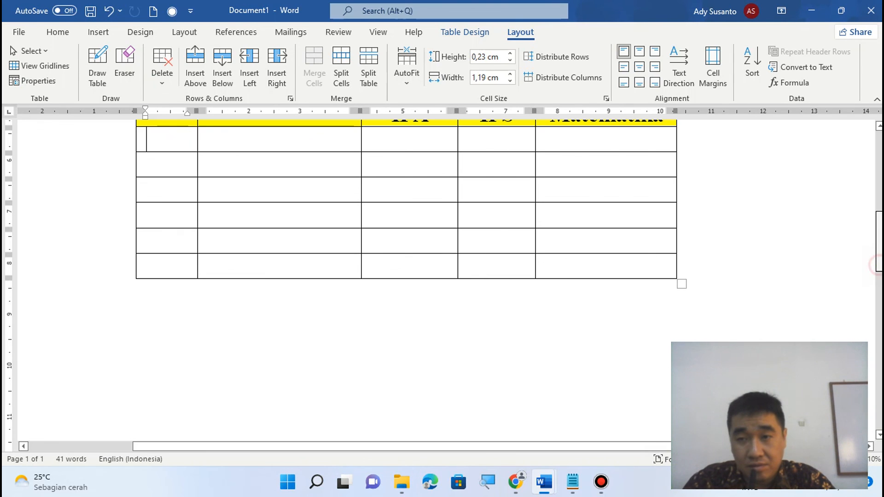
pyautogui.scroll(3, 874, 265)
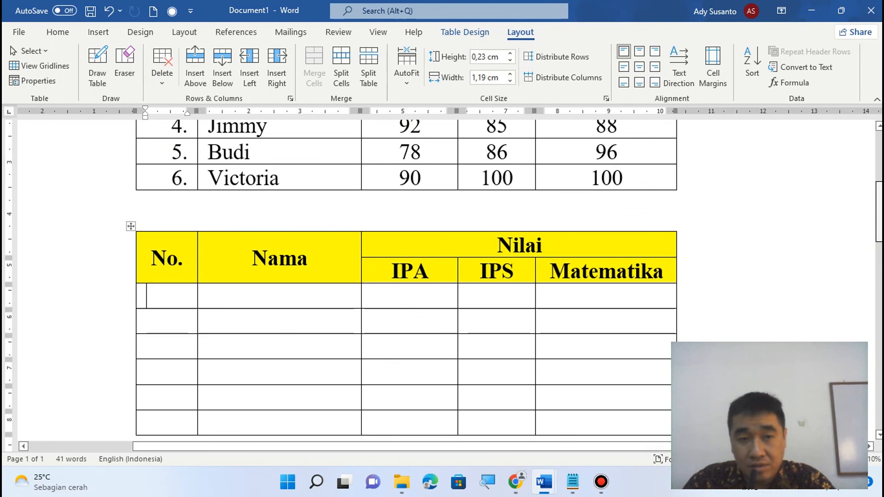
pyautogui.click(165, 296)
pyautogui.rightClick(165, 296)
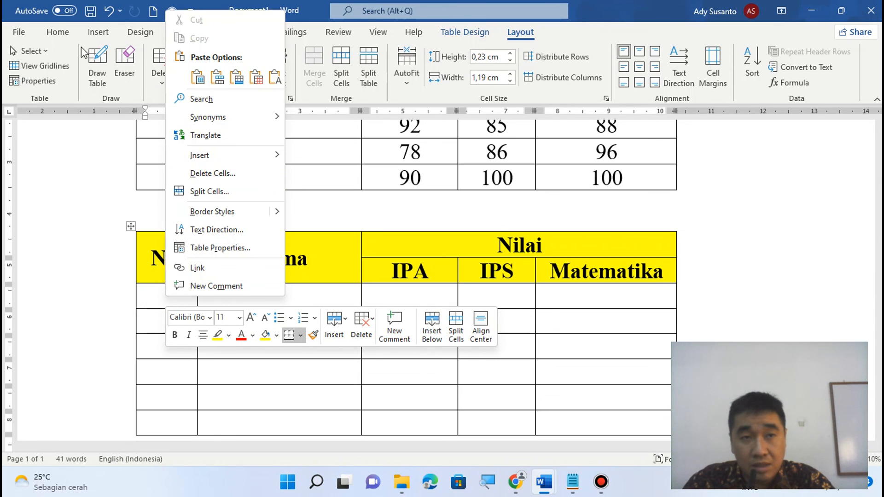
pyautogui.press('Escape')
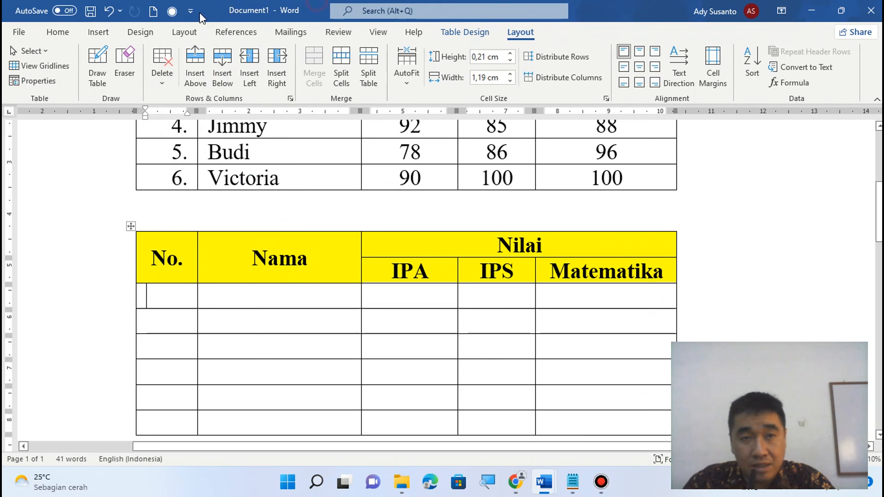
pyautogui.click(57, 33)
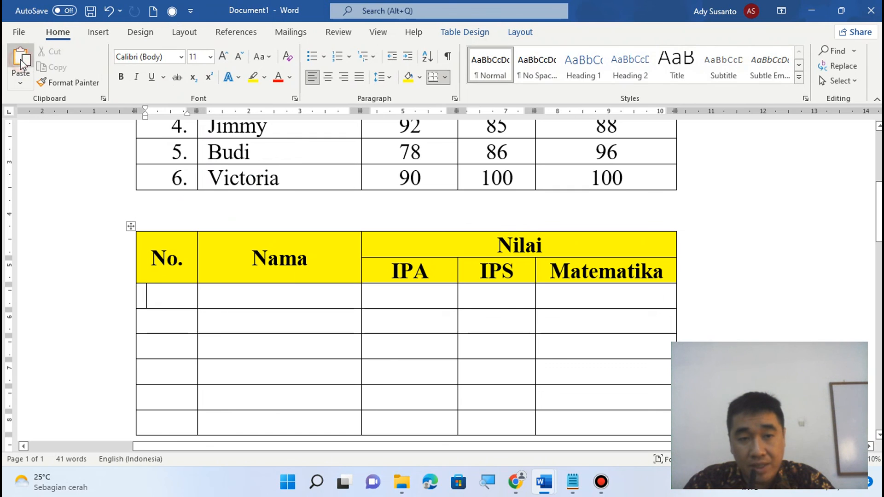
pyautogui.click(21, 63)
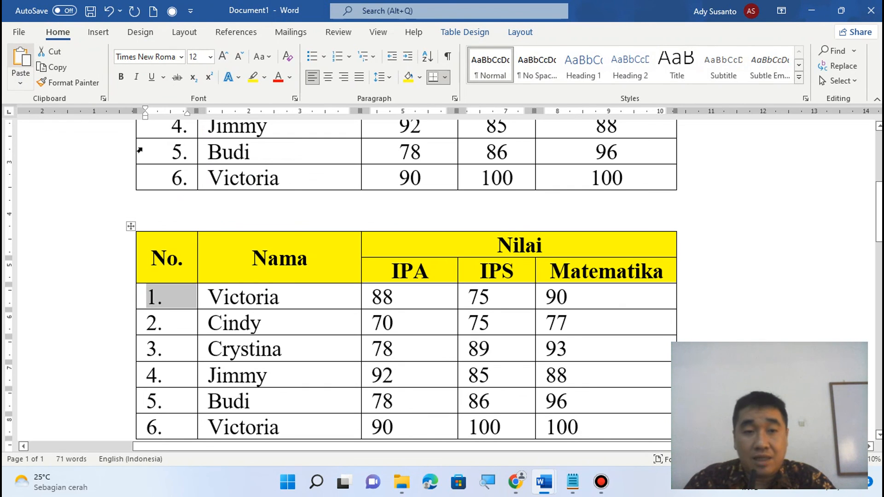
pyautogui.click(291, 351)
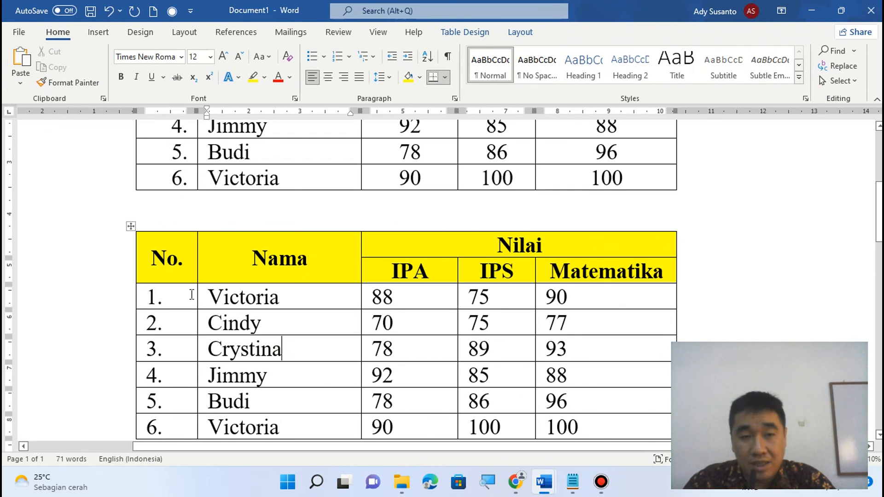
# Align the row numbers 1 to 6 in the second table's No. column to the right and vertically centered.
pyautogui.scroll(-2, 103, 264)
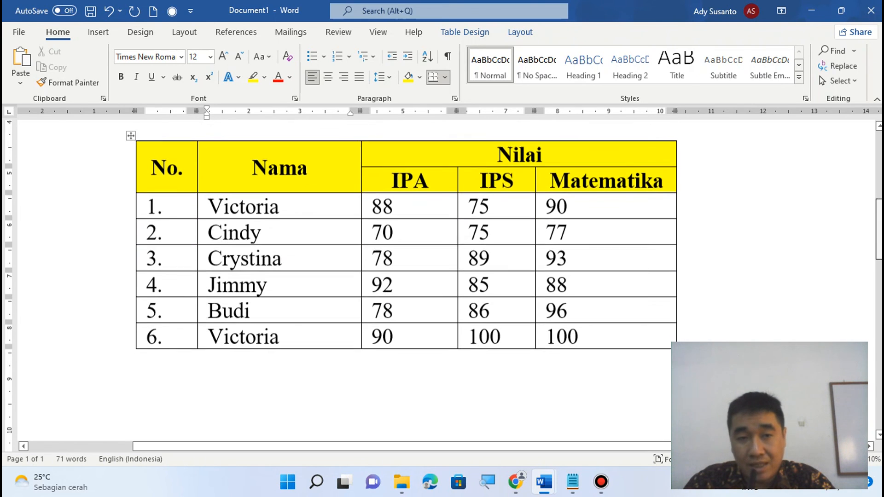
pyautogui.moveTo(178, 203); pyautogui.dragTo(172, 338)
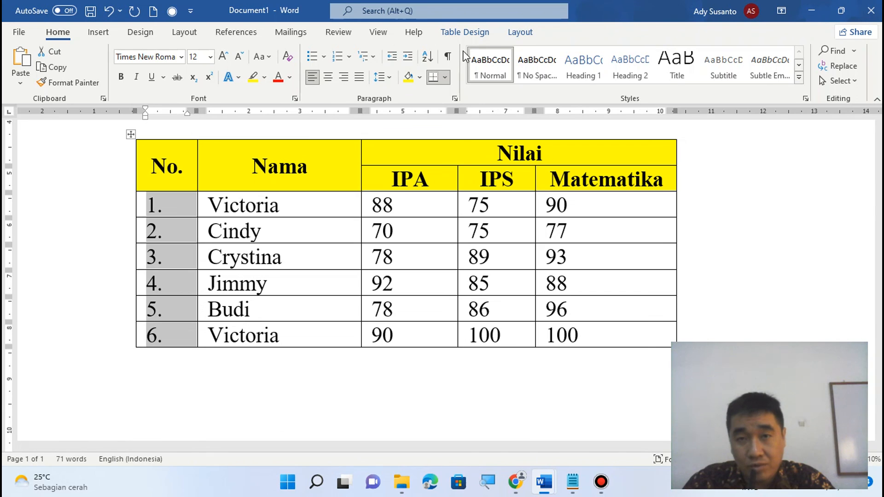
pyautogui.click(523, 32)
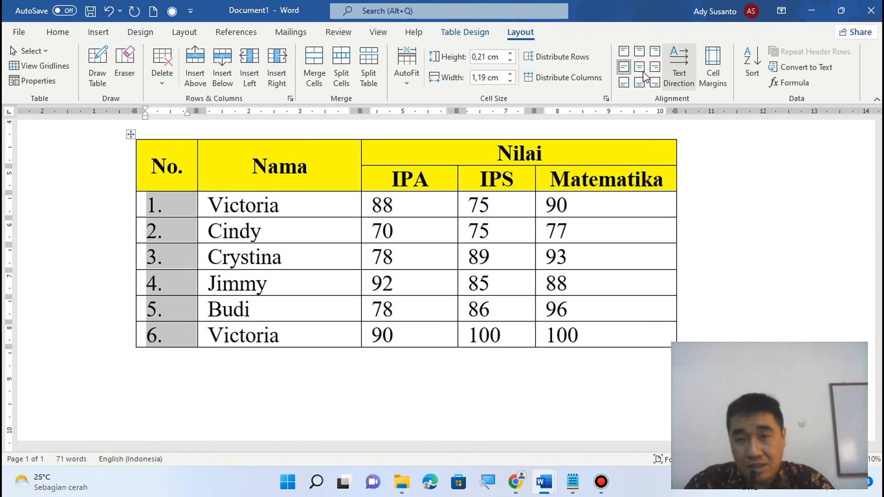
pyautogui.click(655, 67)
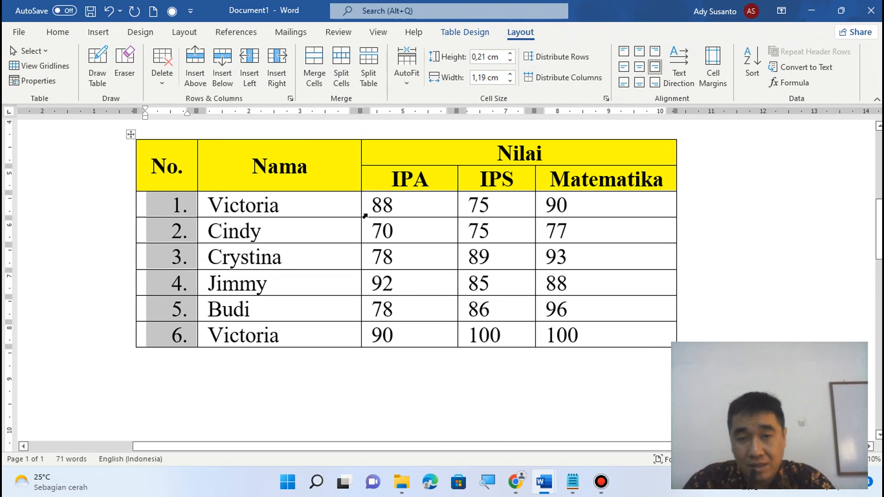
# Center the scores in the second table's IPA, IPS and Matematika columns both horizontally and vertically.
pyautogui.click(382, 206)
pyautogui.moveTo(527, 224); pyautogui.dragTo(570, 325)
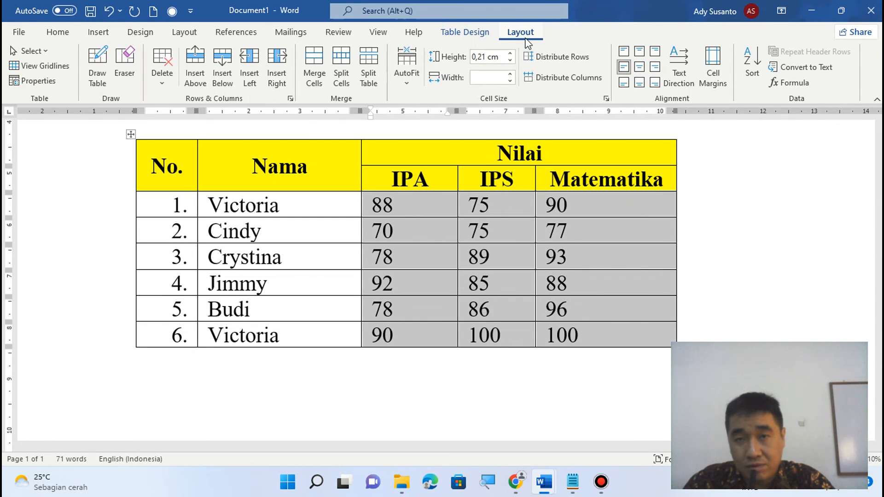
pyautogui.click(636, 68)
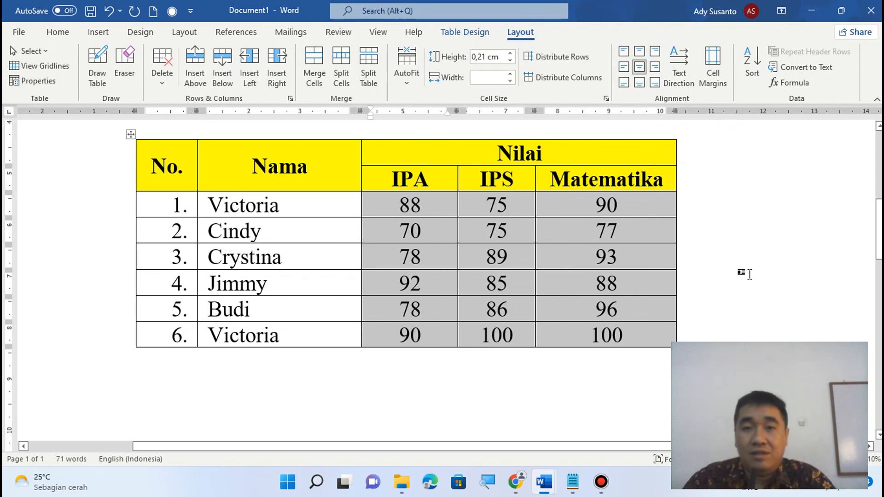
pyautogui.click(746, 272)
pyautogui.scroll(4, 405, 276)
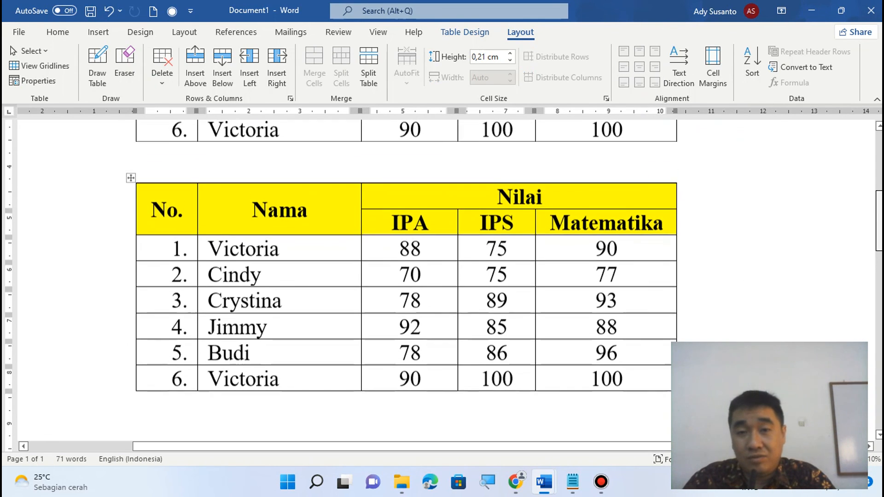
pyautogui.scroll(6, 405, 276)
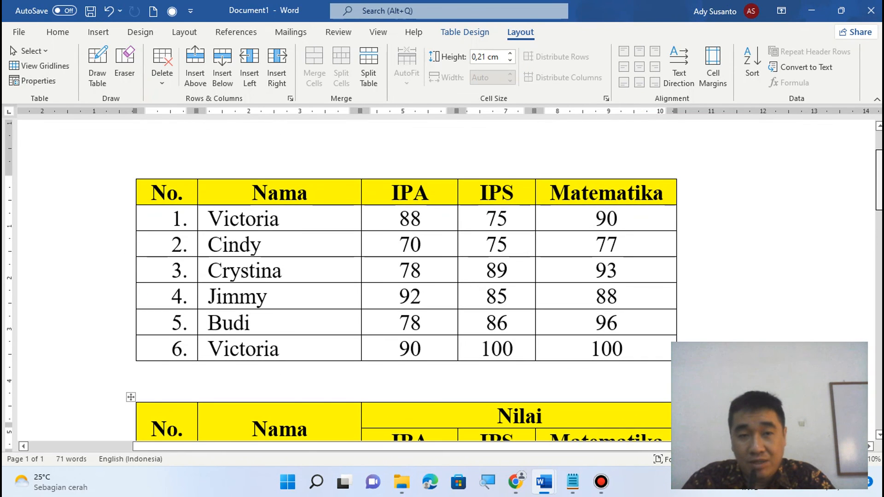
pyautogui.scroll(-3, 405, 277)
pyautogui.scroll(1, 405, 276)
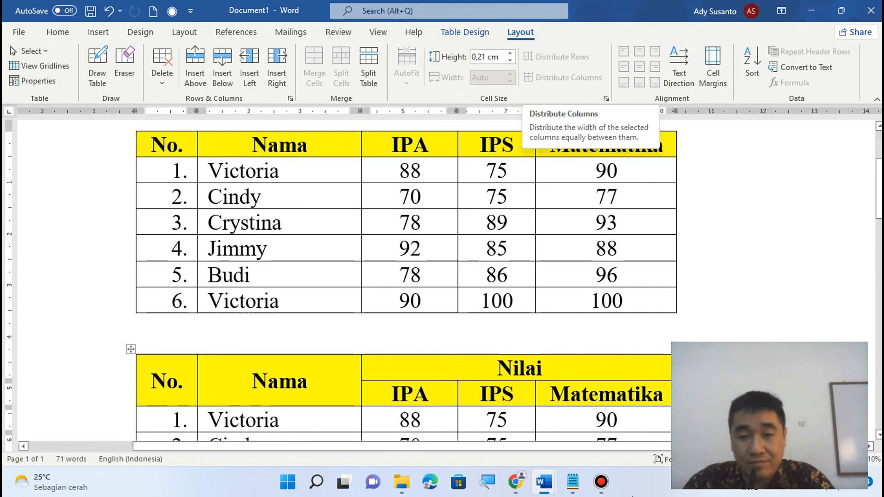
pyautogui.click(602, 483)
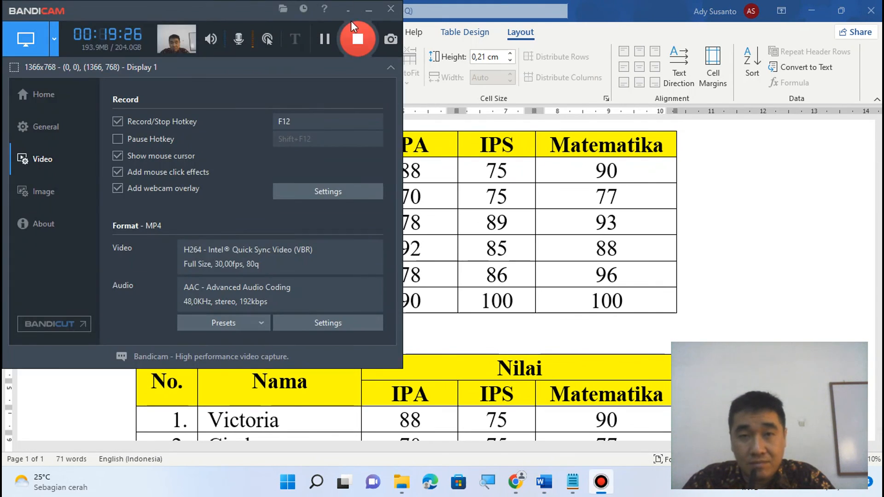